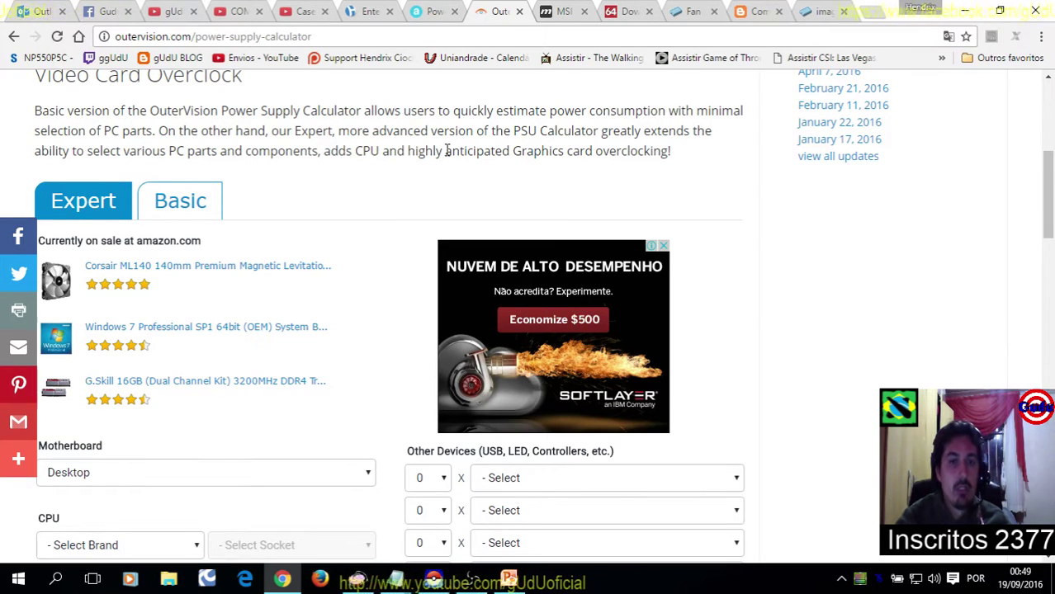
Look over the power supply calculator page and compare its Basic form with the Expert form, returning to Expert
{"action": "scroll", "coordinate": [444, 157], "scroll_direction": "up", "scroll_amount": 1}
{"action": "scroll", "coordinate": [442, 160], "scroll_direction": "down", "scroll_amount": 2}
{"action": "scroll", "coordinate": [430, 159], "scroll_direction": "up", "scroll_amount": 2}
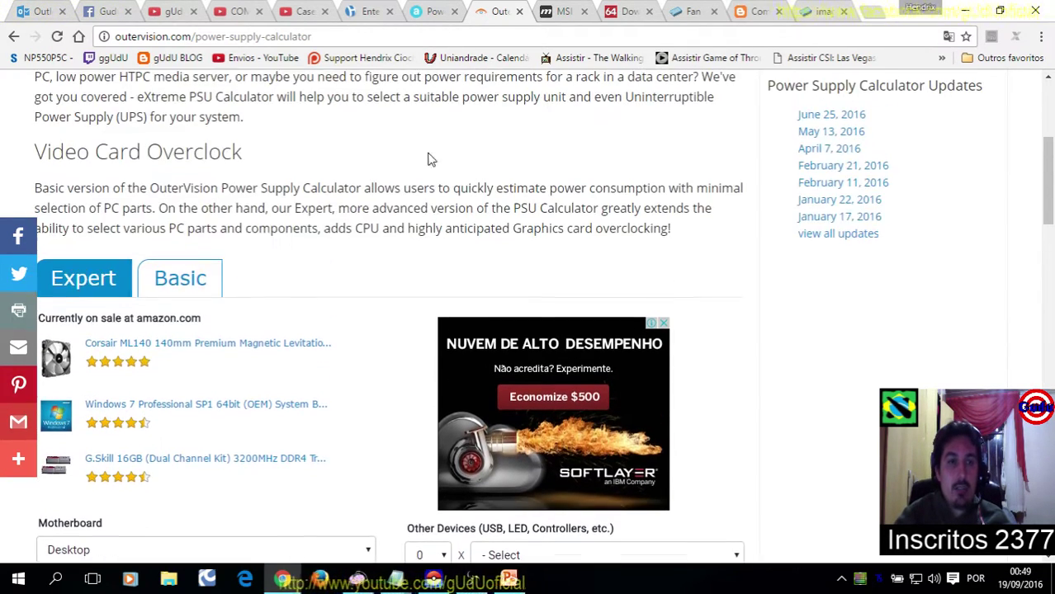
{"action": "scroll", "coordinate": [430, 159], "scroll_direction": "down", "scroll_amount": 1}
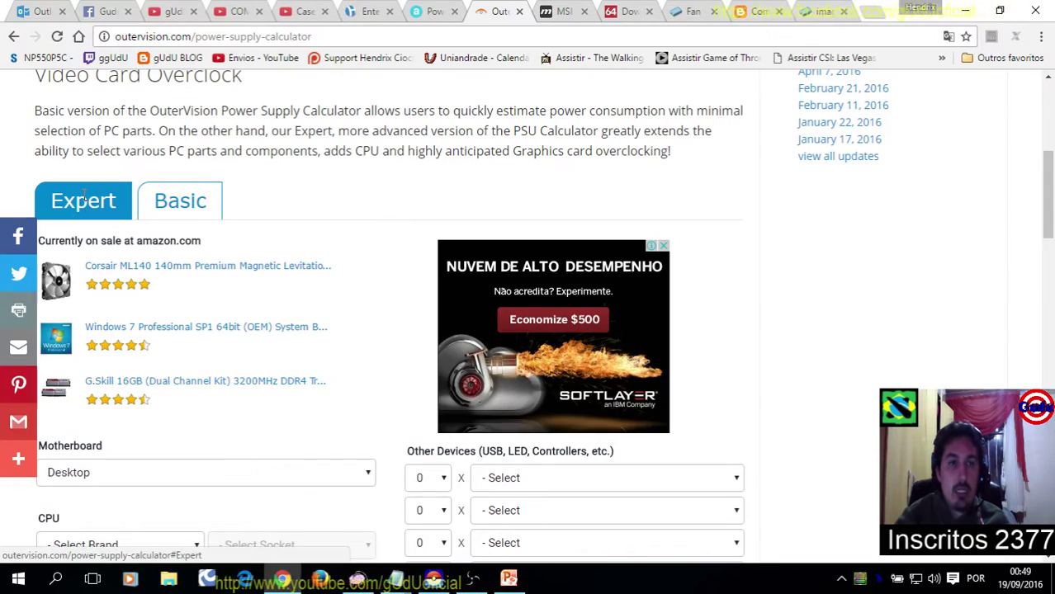
{"action": "scroll", "coordinate": [97, 196], "scroll_direction": "up", "scroll_amount": 5}
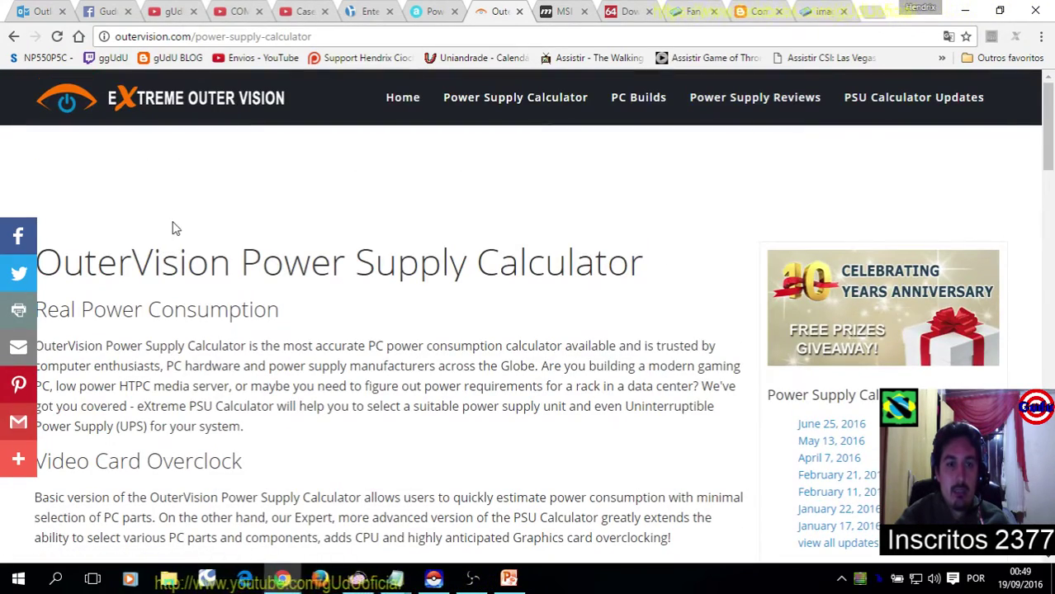
{"action": "scroll", "coordinate": [174, 229], "scroll_direction": "down", "scroll_amount": 5}
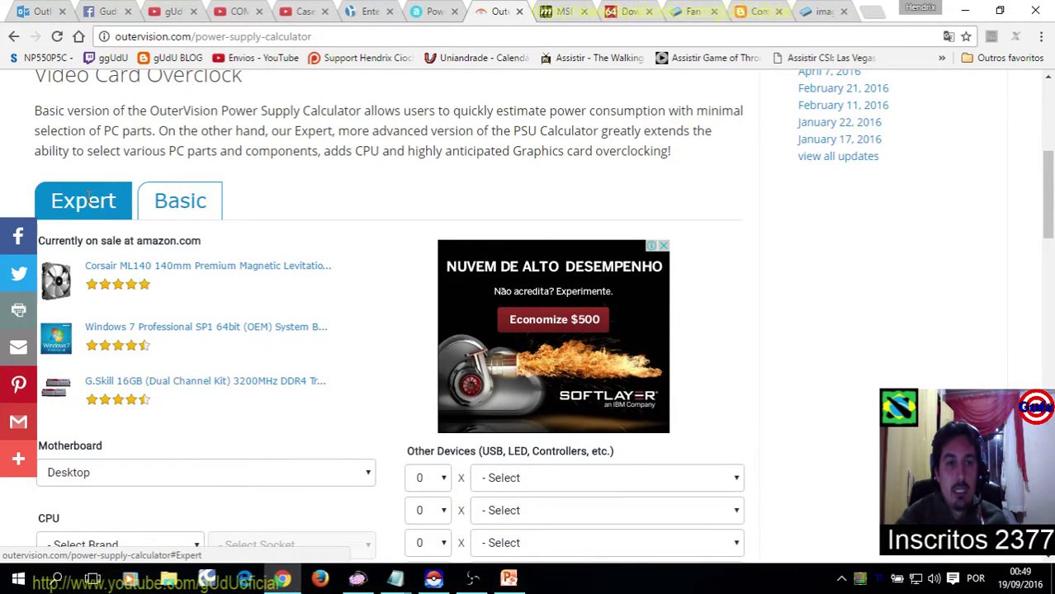
{"action": "left_click", "coordinate": [188, 198]}
{"action": "scroll", "coordinate": [148, 165], "scroll_direction": "down", "scroll_amount": 2}
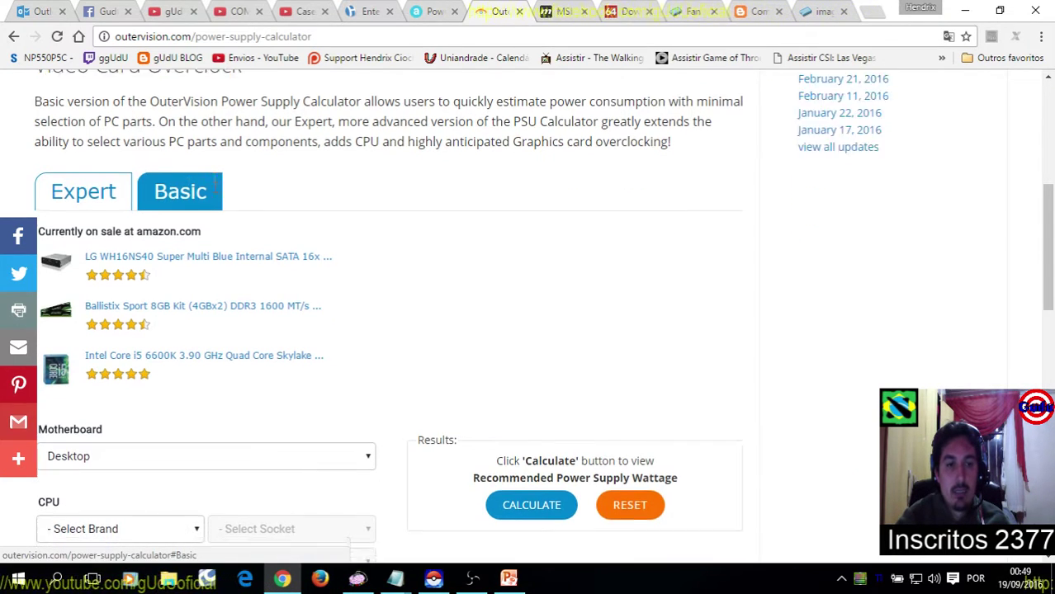
{"action": "scroll", "coordinate": [103, 136], "scroll_direction": "up", "scroll_amount": 1}
{"action": "left_click", "coordinate": [89, 123]}
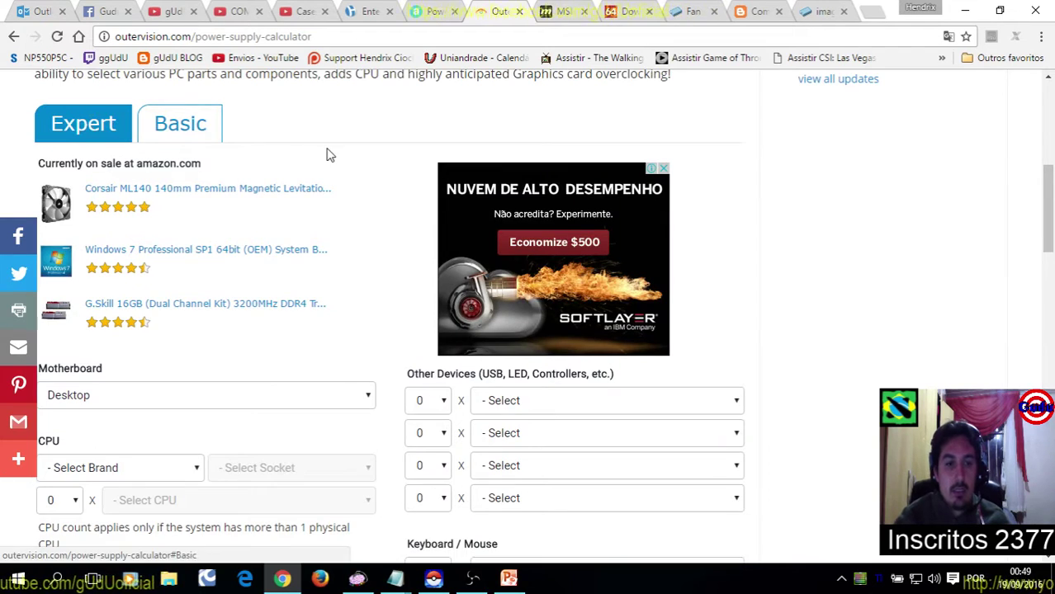
Choose Desktop as the motherboard type in the Expert form
{"action": "scroll", "coordinate": [328, 156], "scroll_direction": "down", "scroll_amount": 1}
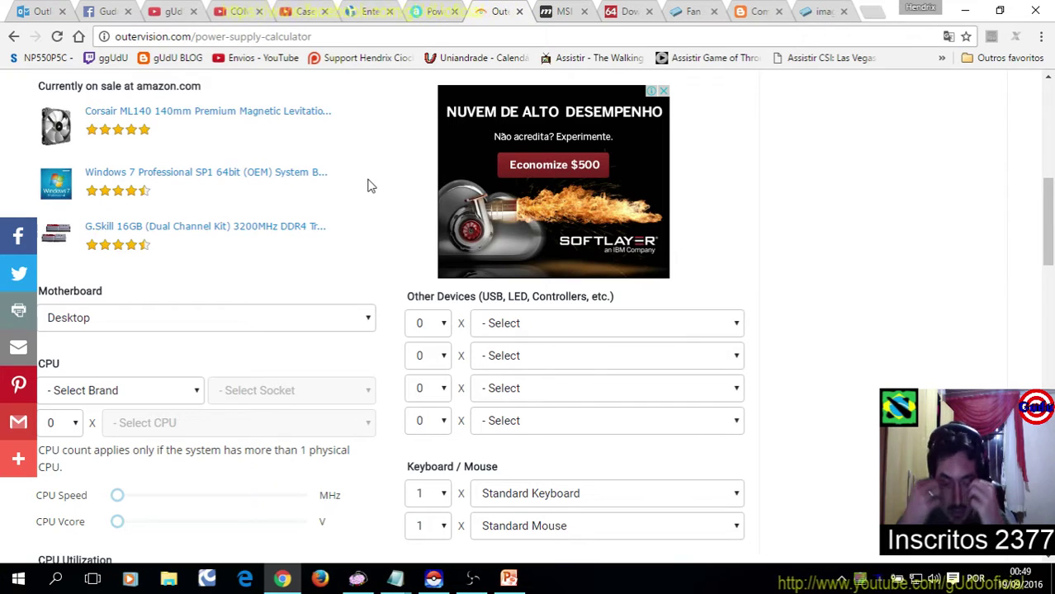
{"action": "left_click", "coordinate": [362, 315]}
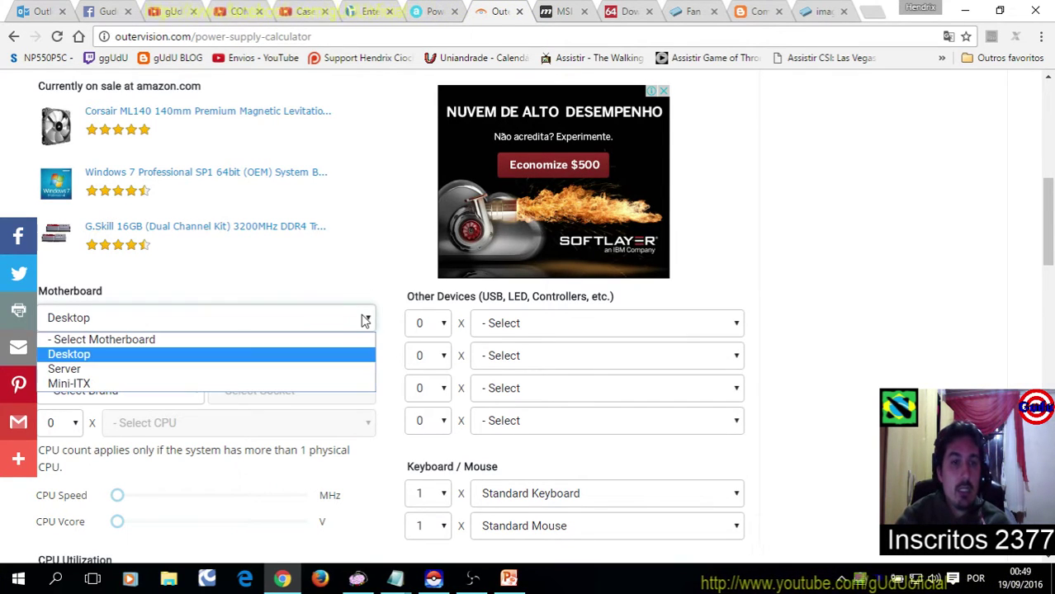
{"action": "left_click", "coordinate": [293, 358]}
Specify the CPU as an Intel Core i5-6600 on Socket LGA 1151
{"action": "scroll", "coordinate": [356, 357], "scroll_direction": "down", "scroll_amount": 1}
{"action": "scroll", "coordinate": [356, 356], "scroll_direction": "down", "scroll_amount": 1}
{"action": "left_click", "coordinate": [195, 312]}
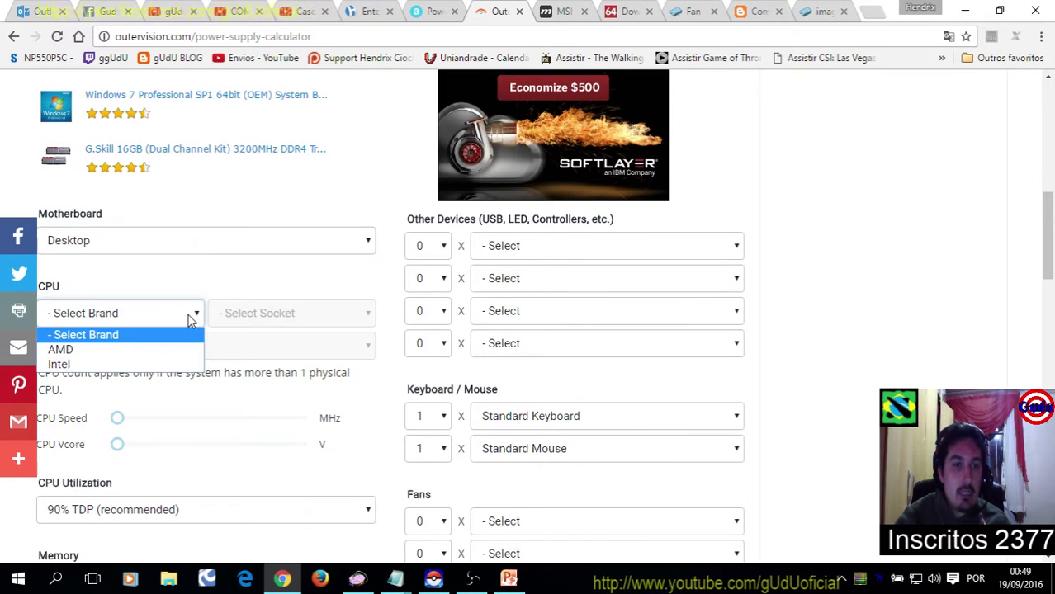
{"action": "left_click", "coordinate": [178, 366]}
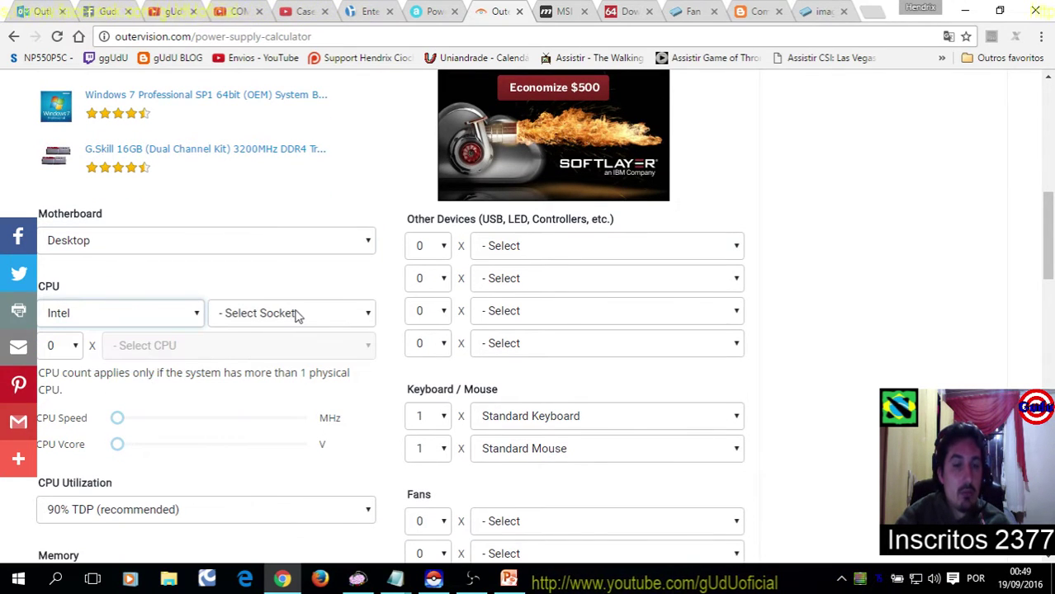
{"action": "left_click", "coordinate": [298, 314]}
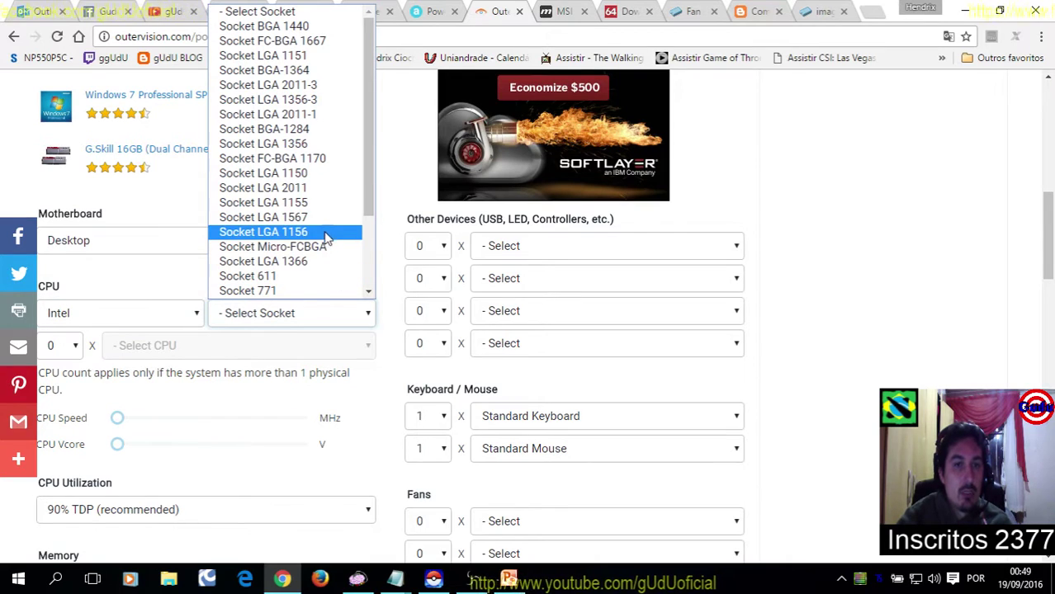
{"action": "scroll", "coordinate": [335, 227], "scroll_direction": "down", "scroll_amount": 3}
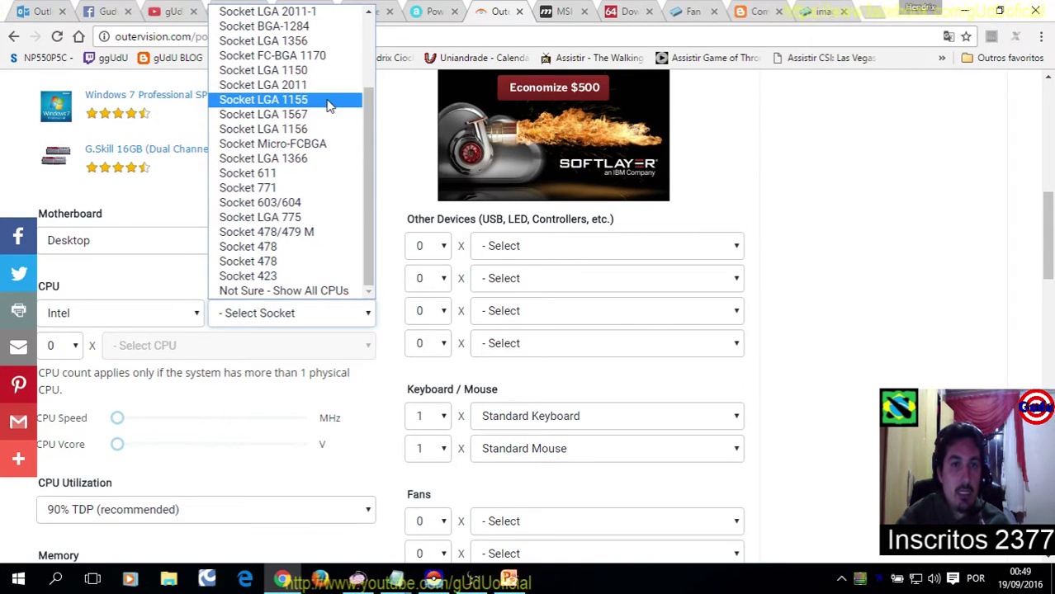
{"action": "left_click_drag", "start_coordinate": [368, 120], "coordinate": [369, 58]}
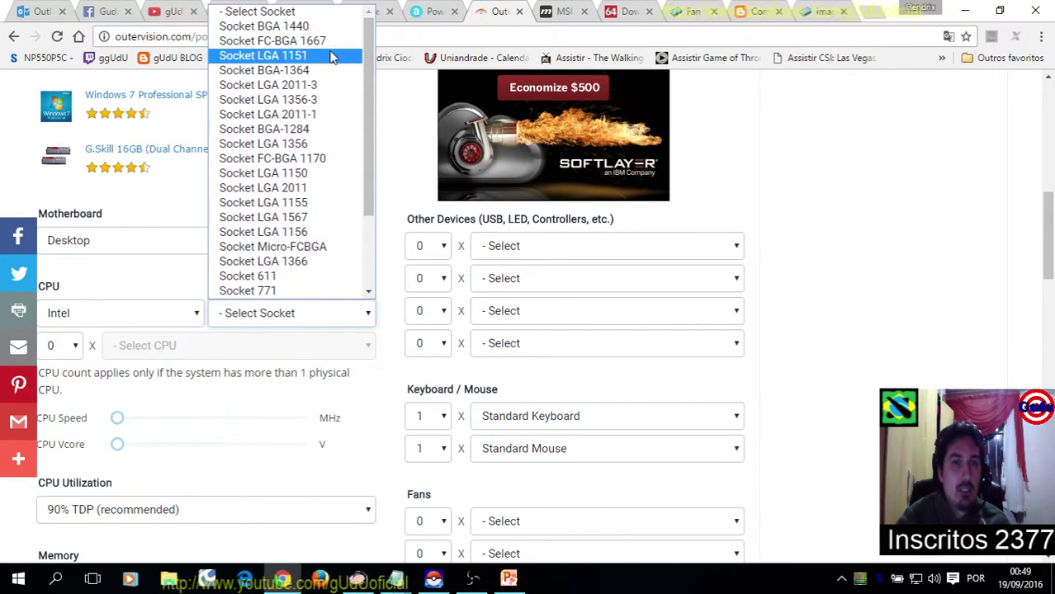
{"action": "left_click", "coordinate": [332, 50]}
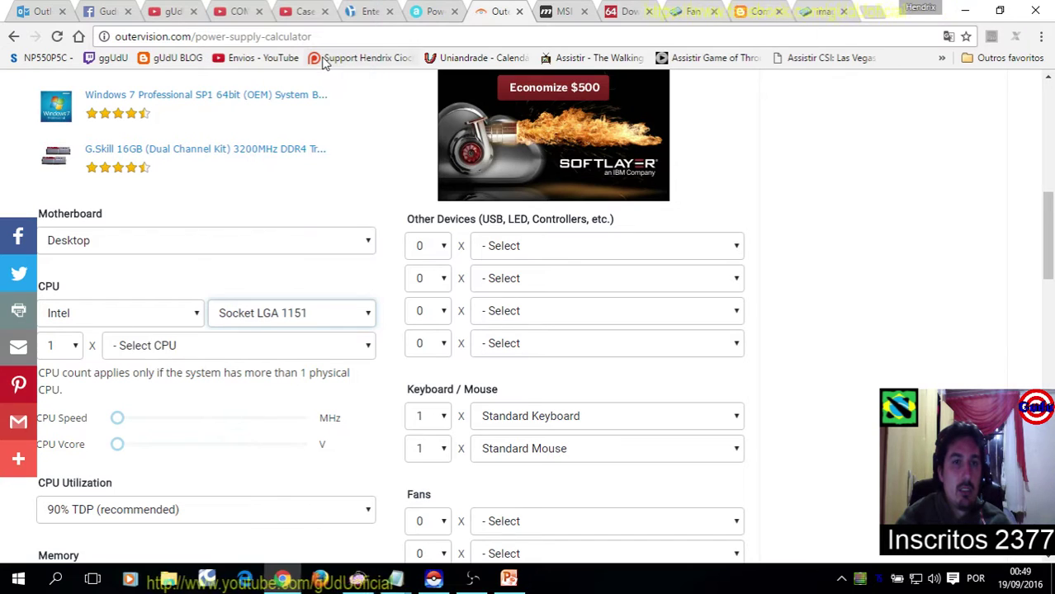
{"action": "left_click", "coordinate": [142, 351]}
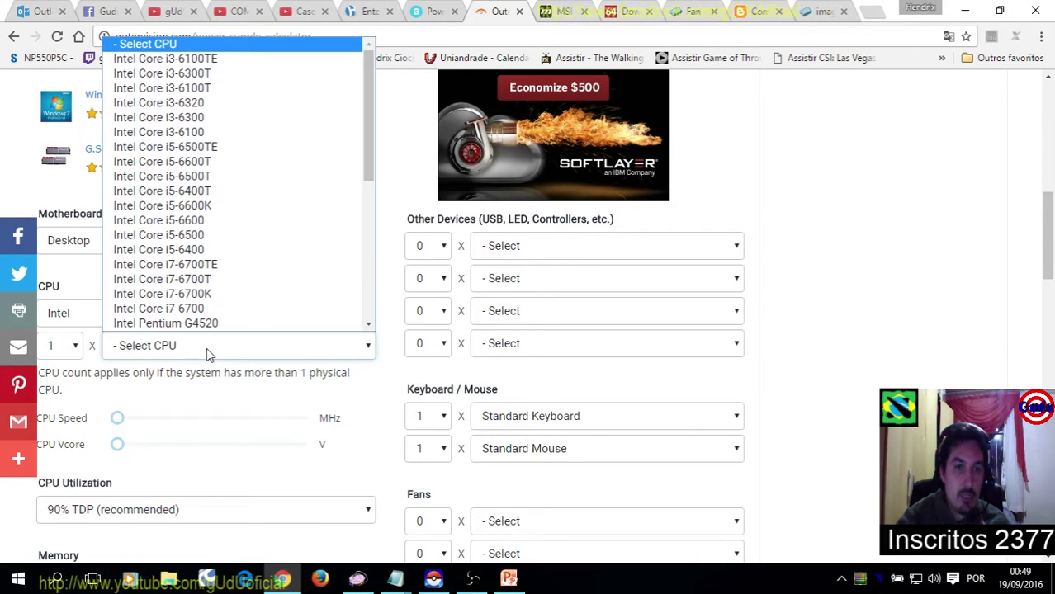
{"action": "left_click", "coordinate": [221, 220]}
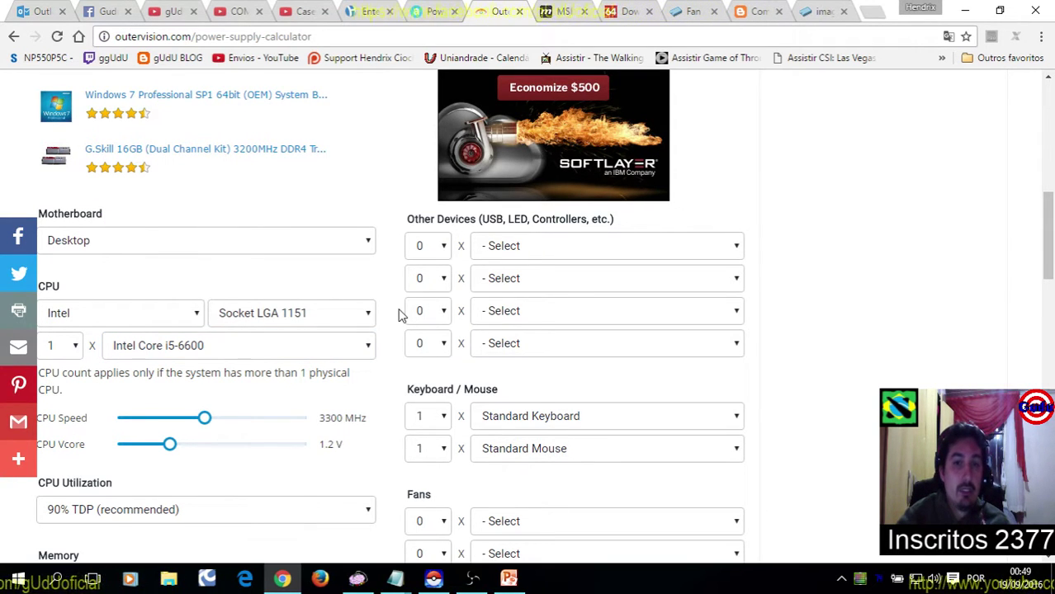
Review the available CPU utilization levels
{"action": "scroll", "coordinate": [401, 315], "scroll_direction": "down", "scroll_amount": 2}
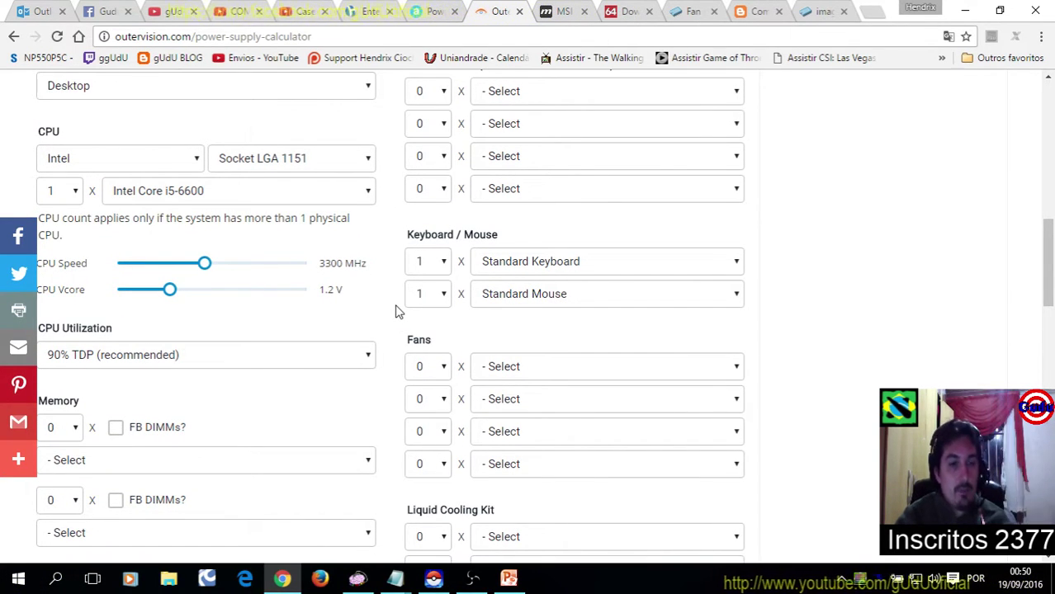
{"action": "scroll", "coordinate": [396, 312], "scroll_direction": "down", "scroll_amount": 1}
{"action": "left_click", "coordinate": [374, 277]}
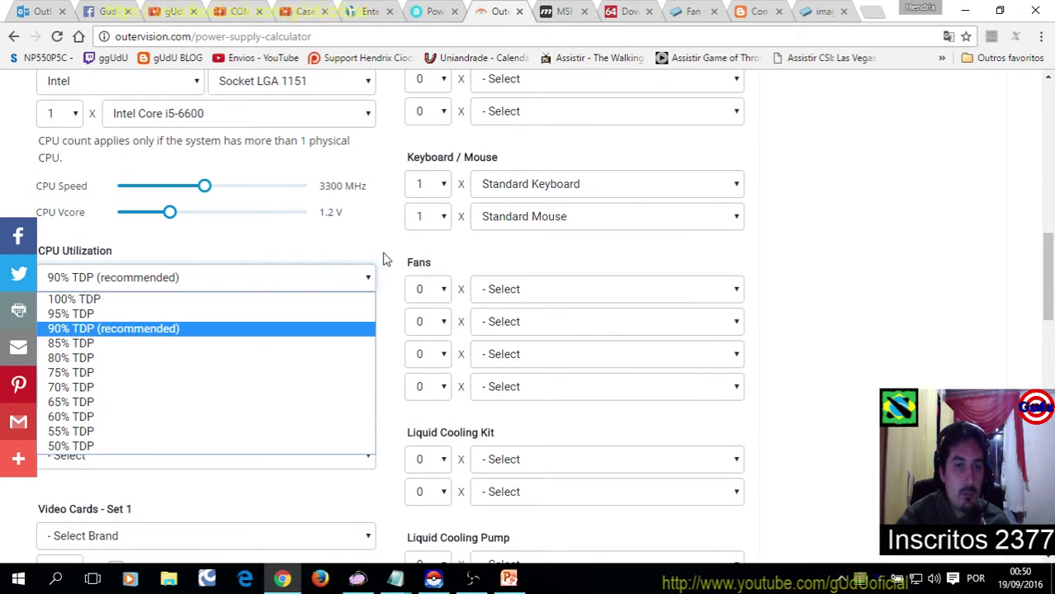
{"action": "left_click", "coordinate": [385, 259]}
Set the first memory entry to two 8GB DDR3 modules
{"action": "scroll", "coordinate": [367, 260], "scroll_direction": "down", "scroll_amount": 1}
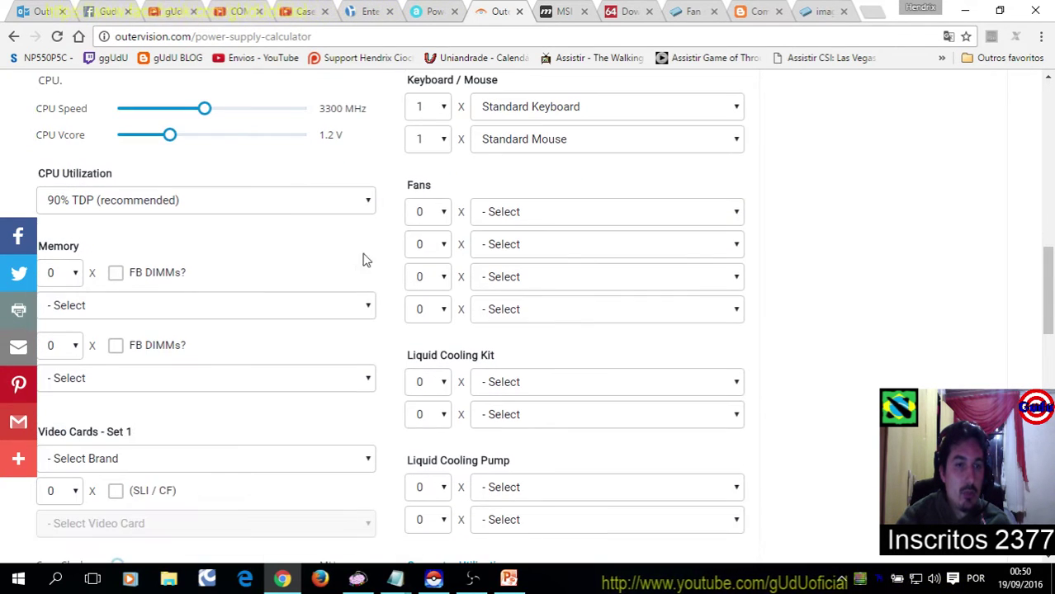
{"action": "left_click", "coordinate": [75, 276]}
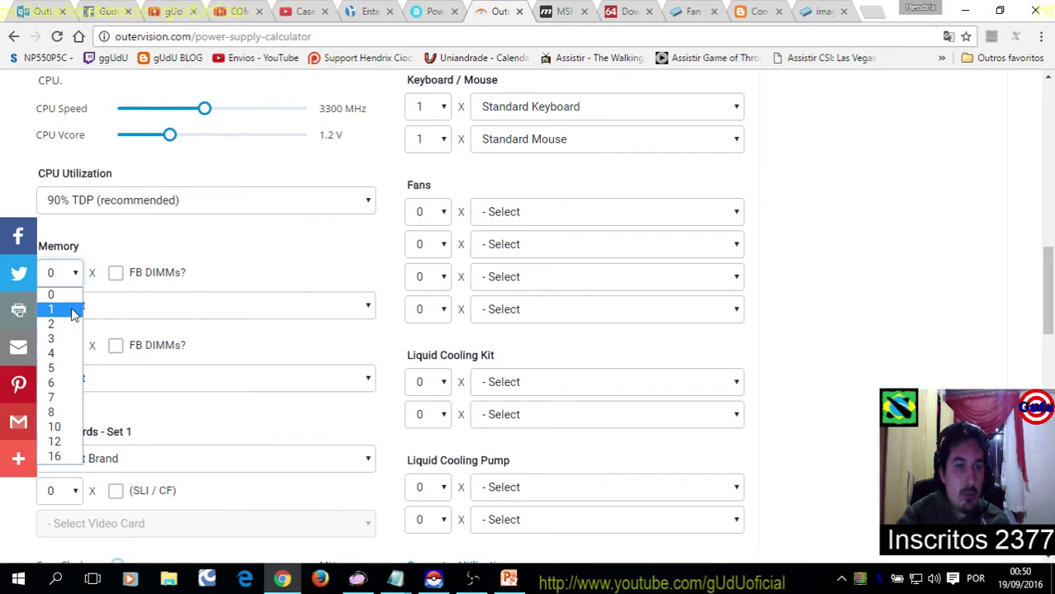
{"action": "left_click", "coordinate": [72, 312]}
{"action": "left_click", "coordinate": [167, 307]}
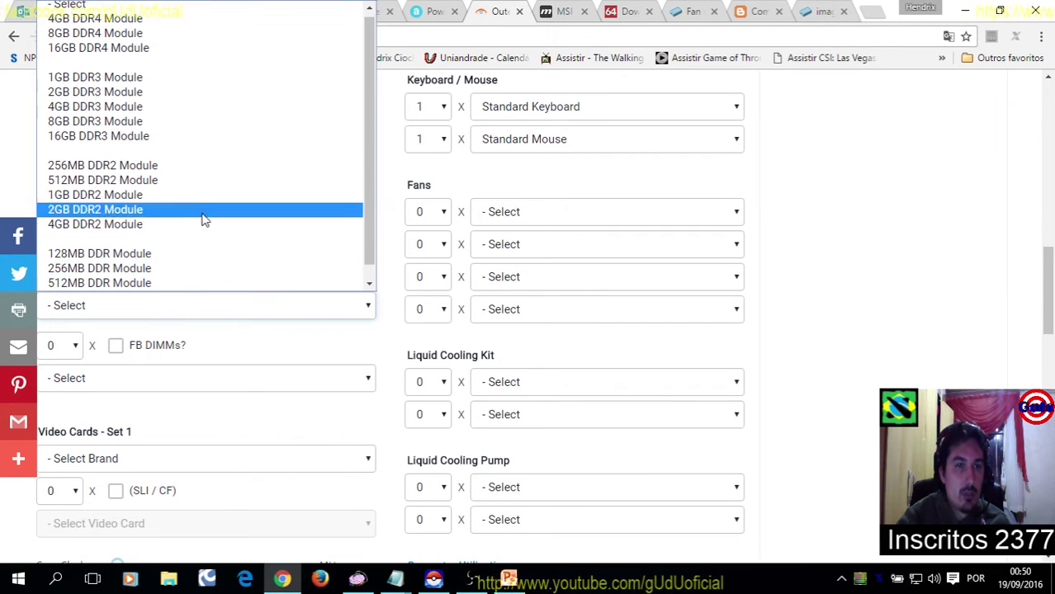
{"action": "left_click", "coordinate": [159, 124]}
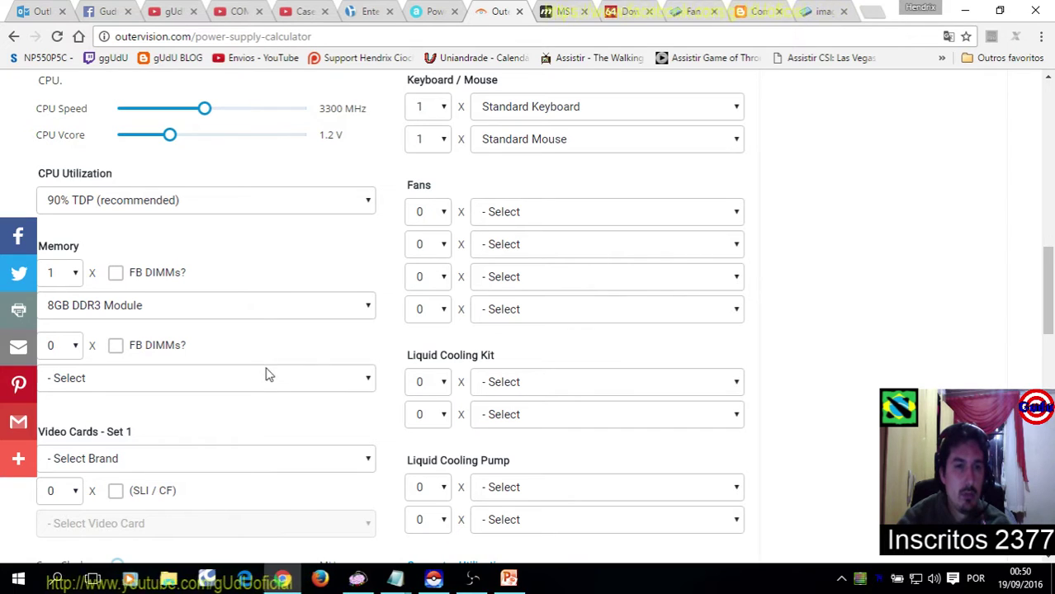
{"action": "left_click", "coordinate": [73, 273]}
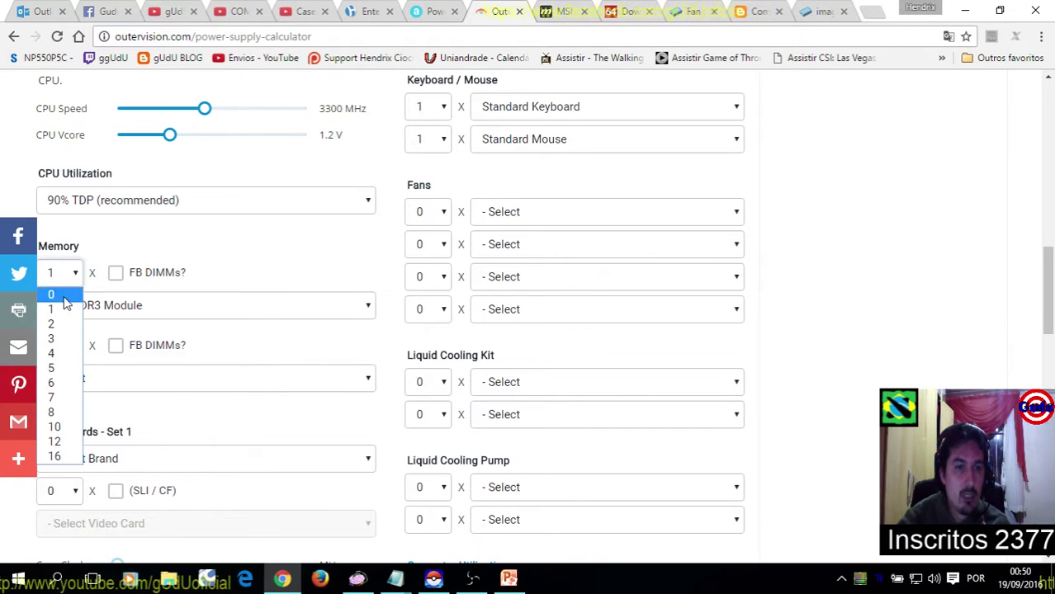
{"action": "left_click", "coordinate": [75, 324]}
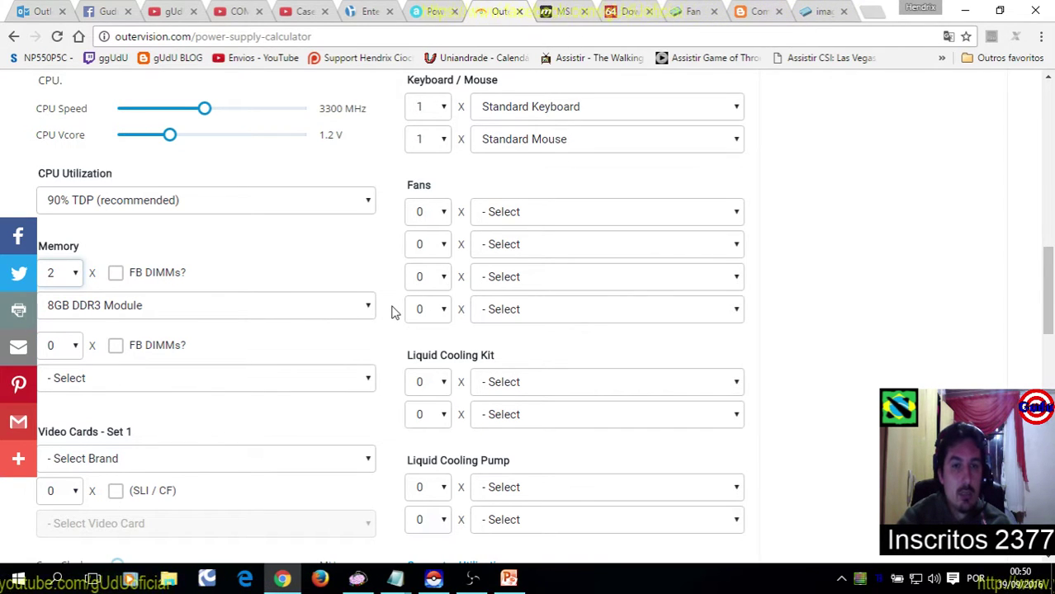
Set the first video card set to the NVIDIA brand with a GeForce GTX 970
{"action": "scroll", "coordinate": [393, 312], "scroll_direction": "down", "scroll_amount": 3}
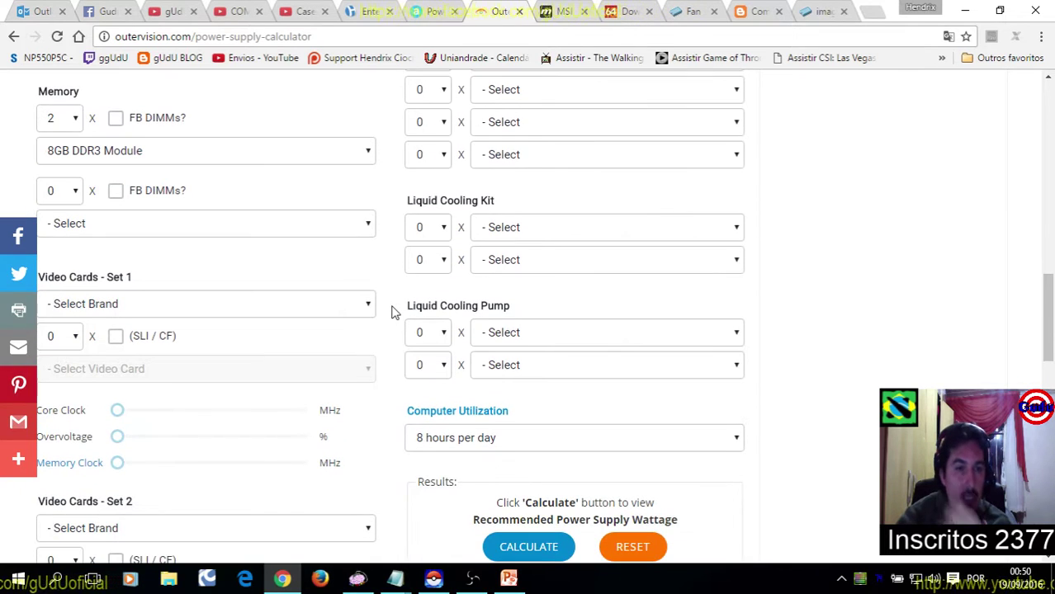
{"action": "left_click", "coordinate": [367, 307]}
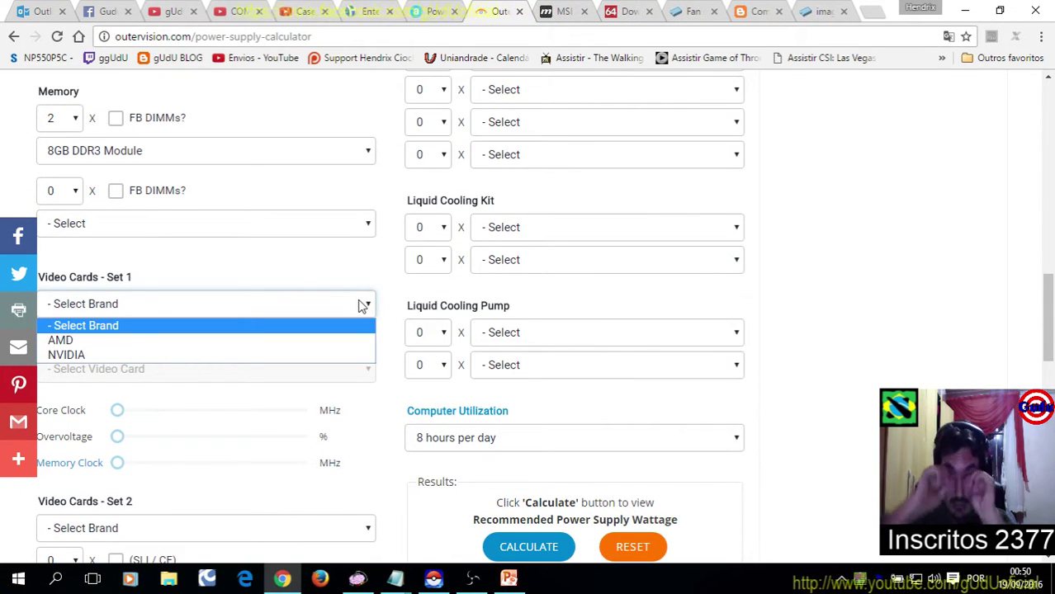
{"action": "left_click", "coordinate": [314, 355]}
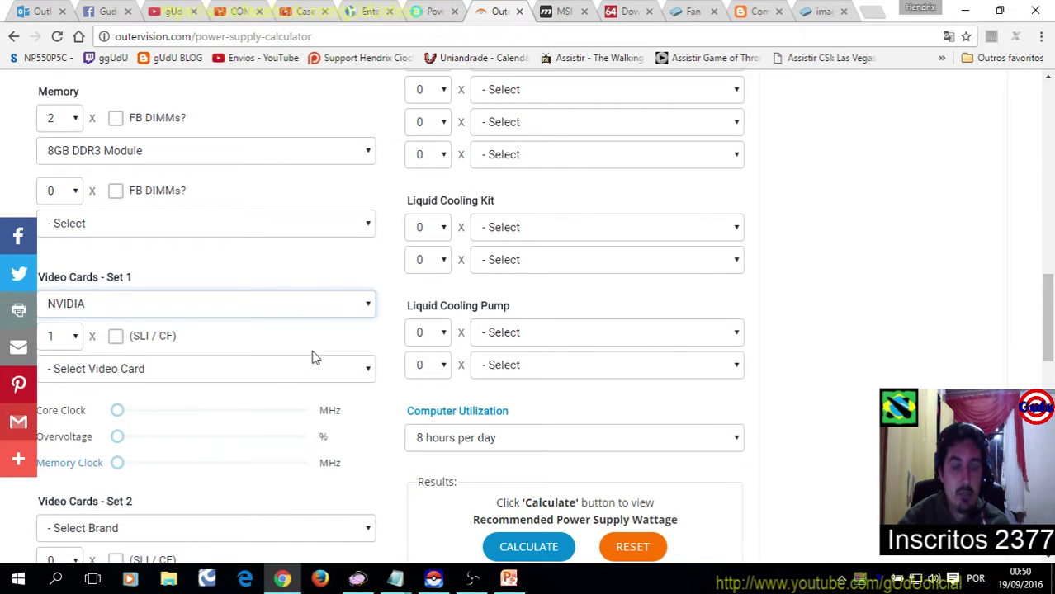
{"action": "left_click", "coordinate": [364, 368]}
{"action": "scroll", "coordinate": [269, 312], "scroll_direction": "down", "scroll_amount": 4}
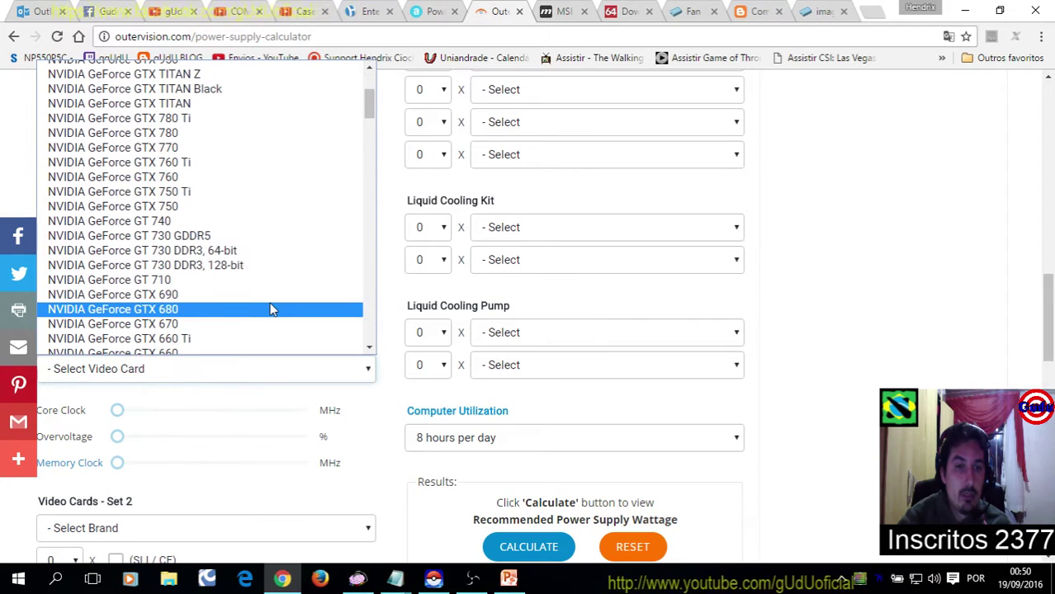
{"action": "scroll", "coordinate": [270, 308], "scroll_direction": "down", "scroll_amount": 4}
{"action": "scroll", "coordinate": [271, 309], "scroll_direction": "up", "scroll_amount": 8}
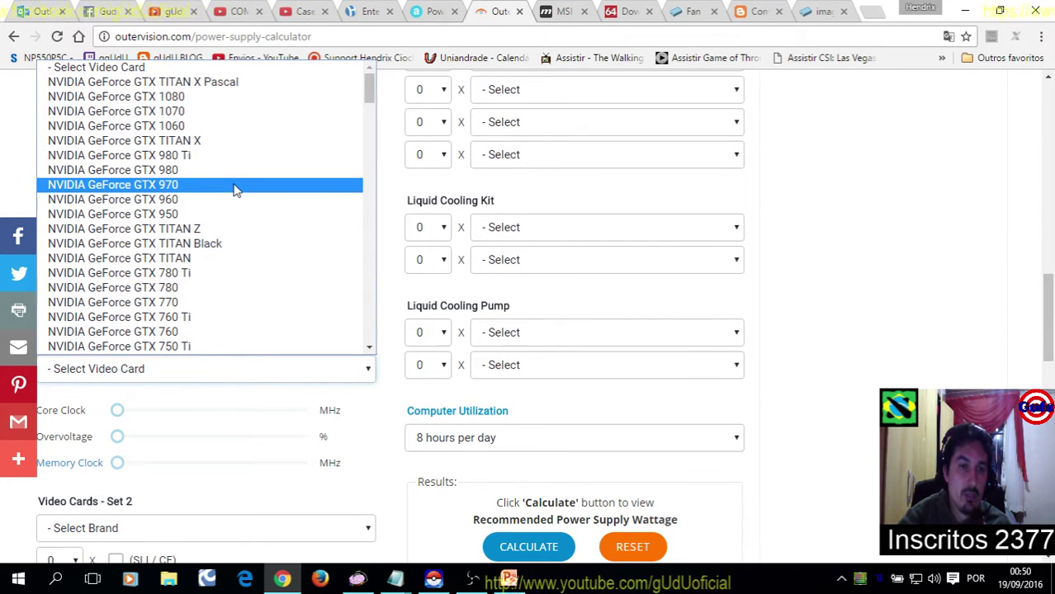
{"action": "left_click", "coordinate": [235, 189]}
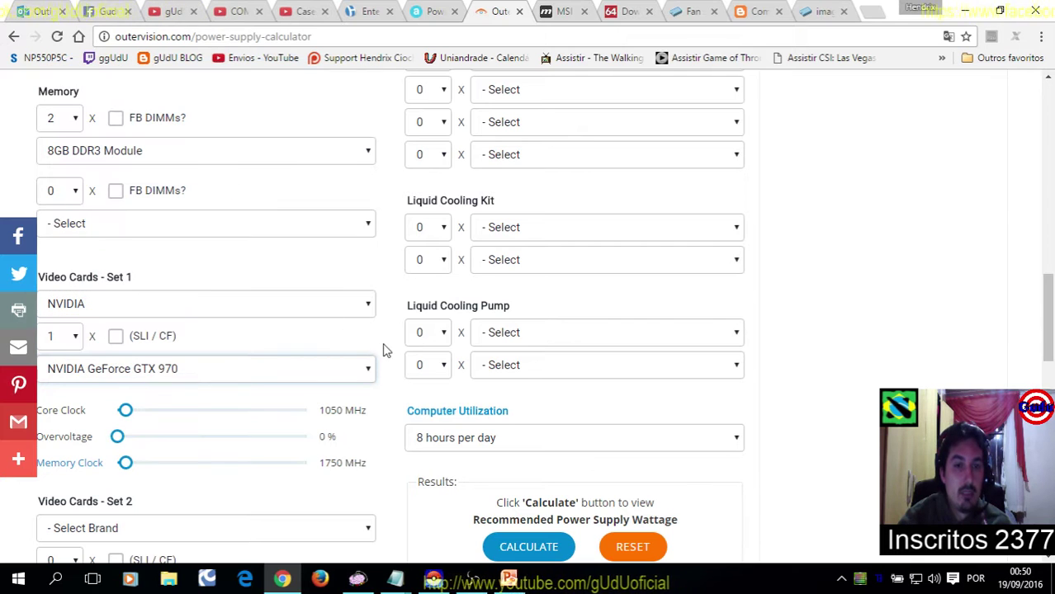
Add one SATA 7.2K RPM drive as the first storage entry
{"action": "scroll", "coordinate": [386, 347], "scroll_direction": "down", "scroll_amount": 1}
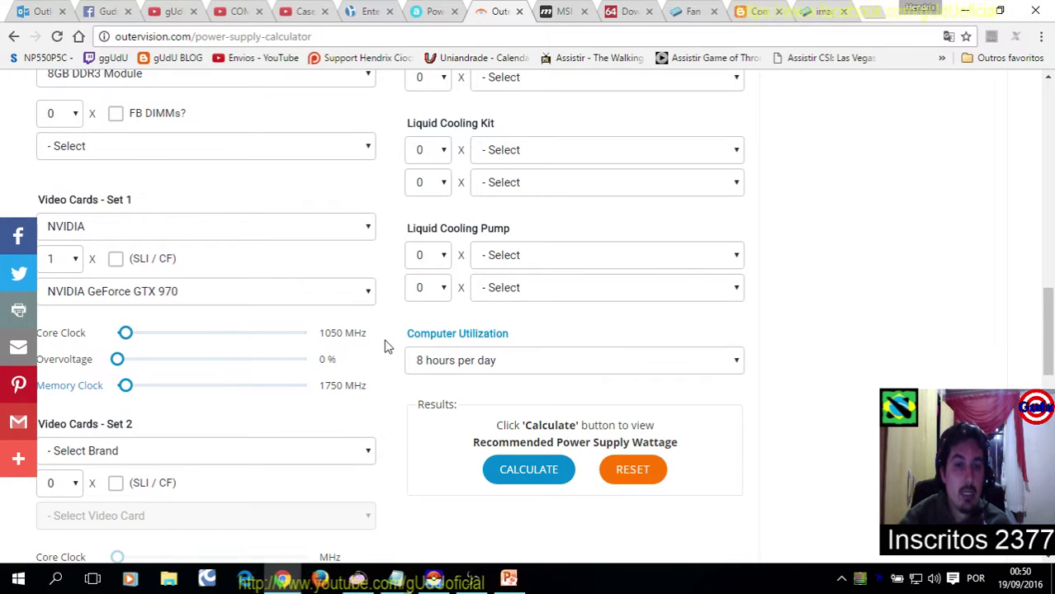
{"action": "scroll", "coordinate": [385, 347], "scroll_direction": "down", "scroll_amount": 2}
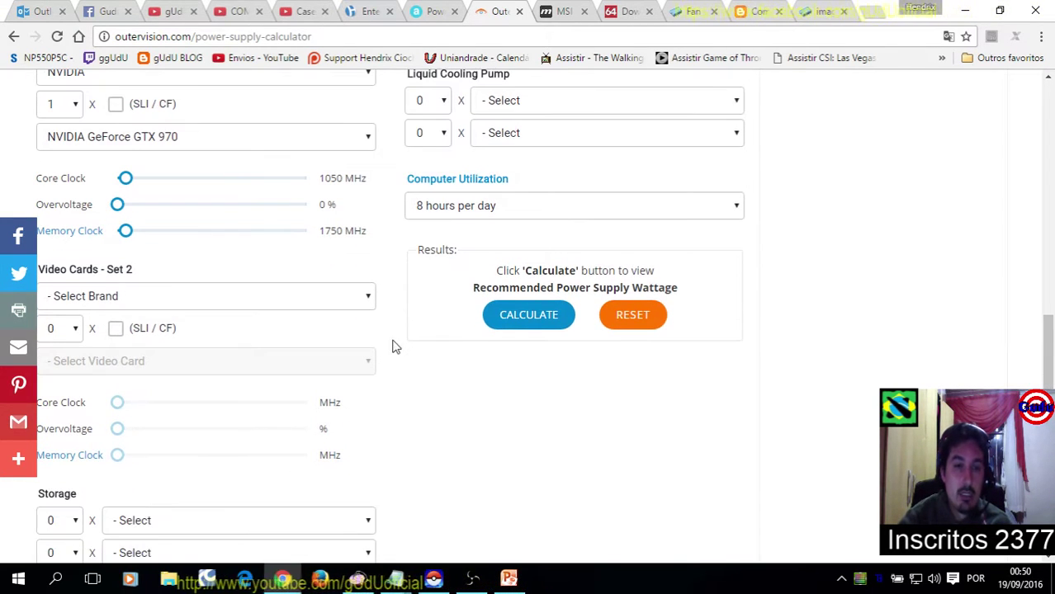
{"action": "scroll", "coordinate": [396, 347], "scroll_direction": "down", "scroll_amount": 2}
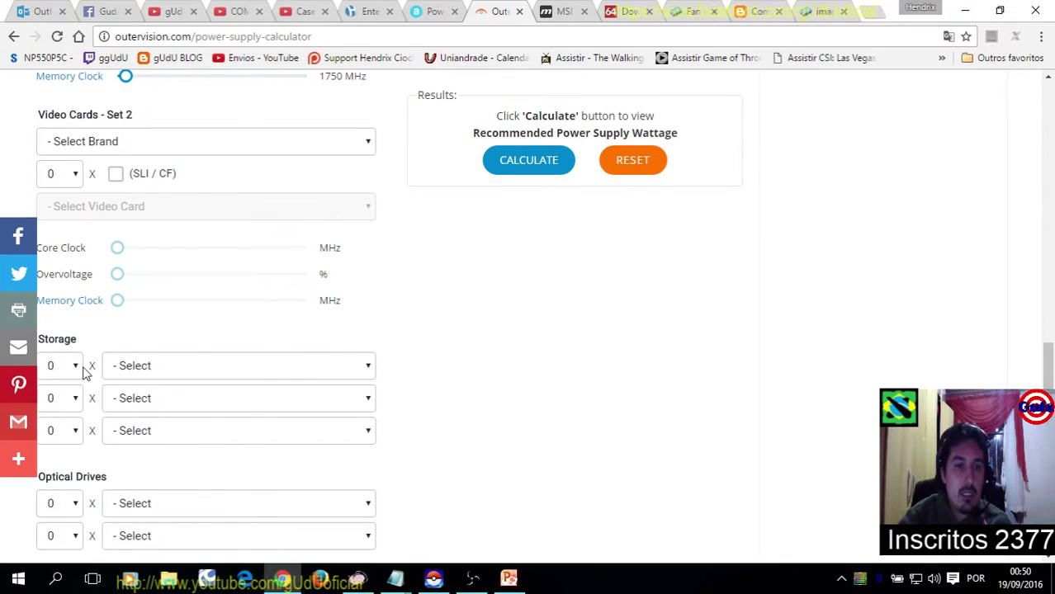
{"action": "left_click", "coordinate": [76, 366]}
{"action": "left_click", "coordinate": [69, 403]}
{"action": "left_click", "coordinate": [197, 374]}
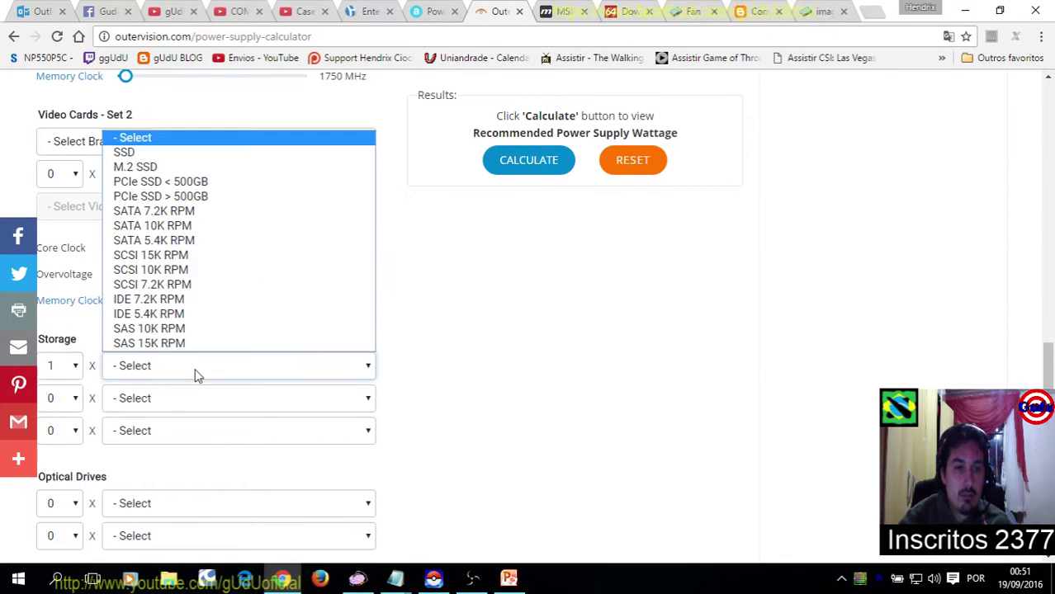
{"action": "left_click", "coordinate": [219, 212]}
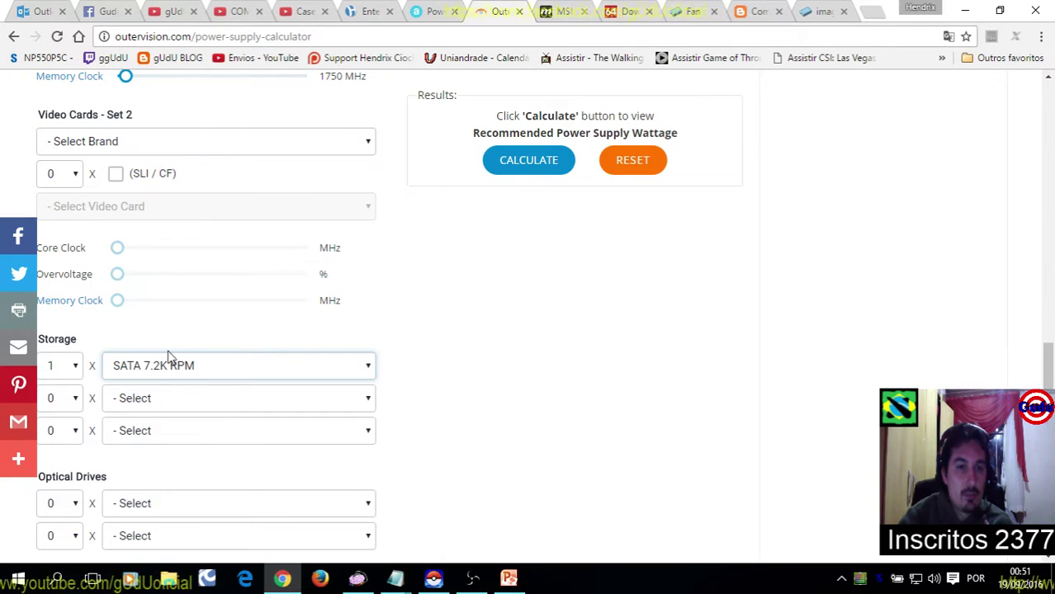
Add one SSD as the second storage entry
{"action": "left_click", "coordinate": [77, 399]}
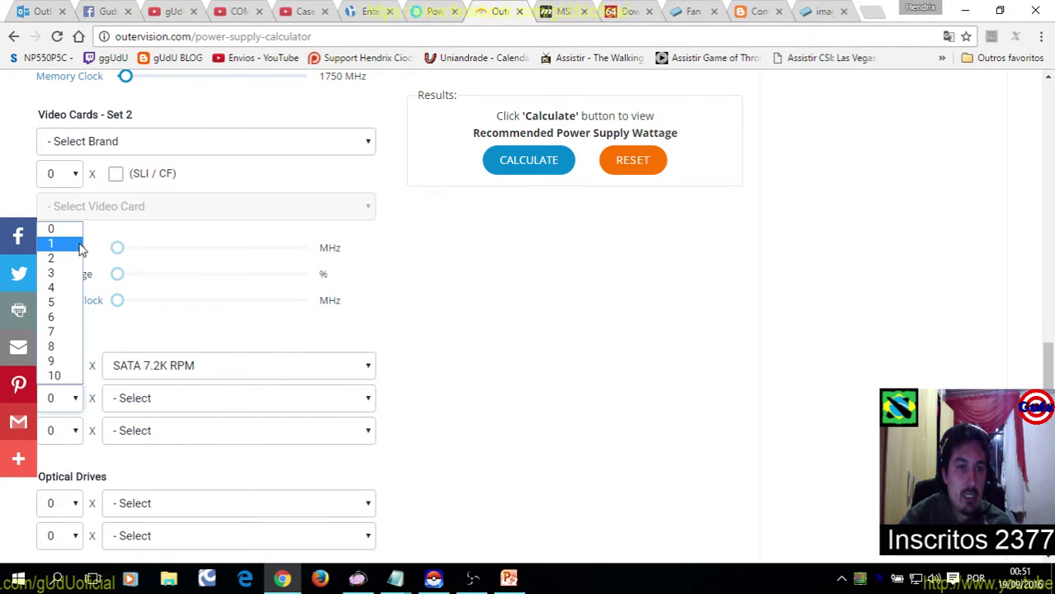
{"action": "left_click", "coordinate": [51, 244]}
{"action": "left_click", "coordinate": [199, 399]}
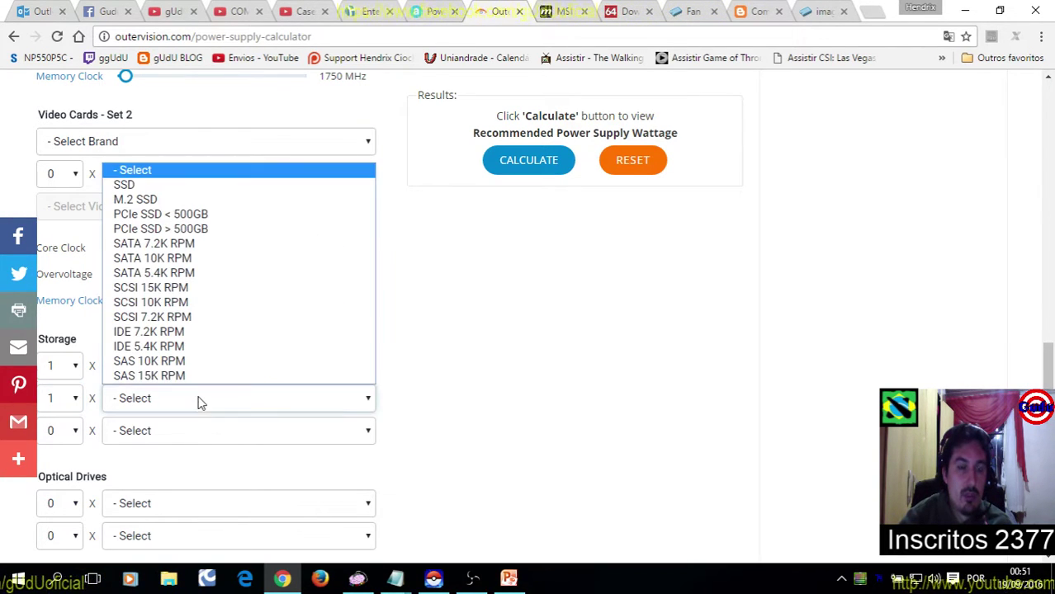
{"action": "left_click", "coordinate": [179, 187]}
Review the card types available for the first PCI Express Cards and PCI Cards entries
{"action": "scroll", "coordinate": [426, 394], "scroll_direction": "down", "scroll_amount": 3}
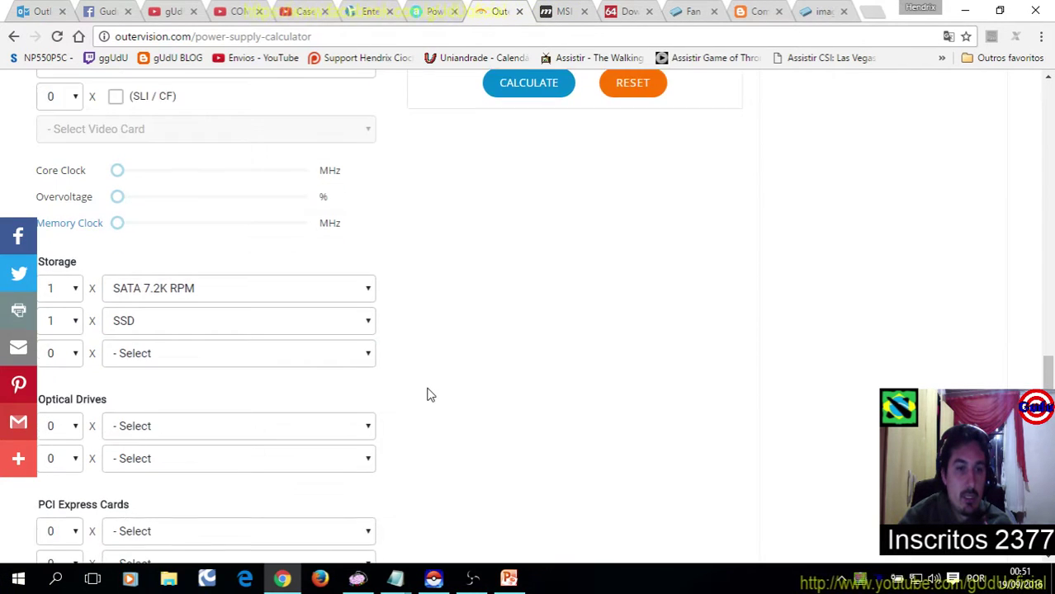
{"action": "scroll", "coordinate": [426, 394], "scroll_direction": "down", "scroll_amount": 1}
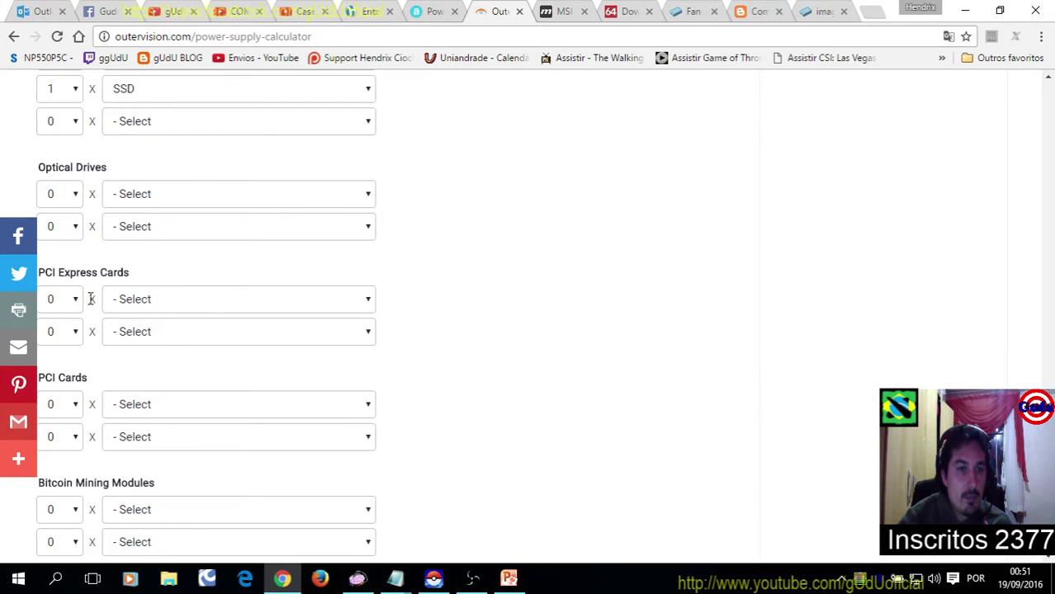
{"action": "scroll", "coordinate": [91, 297], "scroll_direction": "up", "scroll_amount": 3}
{"action": "scroll", "coordinate": [95, 290], "scroll_direction": "up", "scroll_amount": 4}
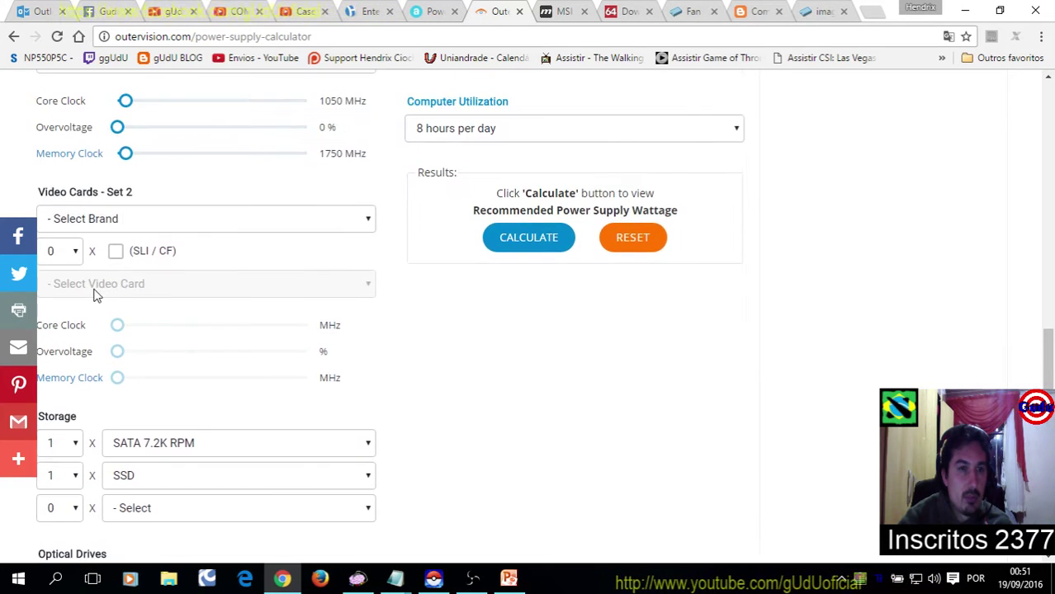
{"action": "scroll", "coordinate": [95, 295], "scroll_direction": "down", "scroll_amount": 8}
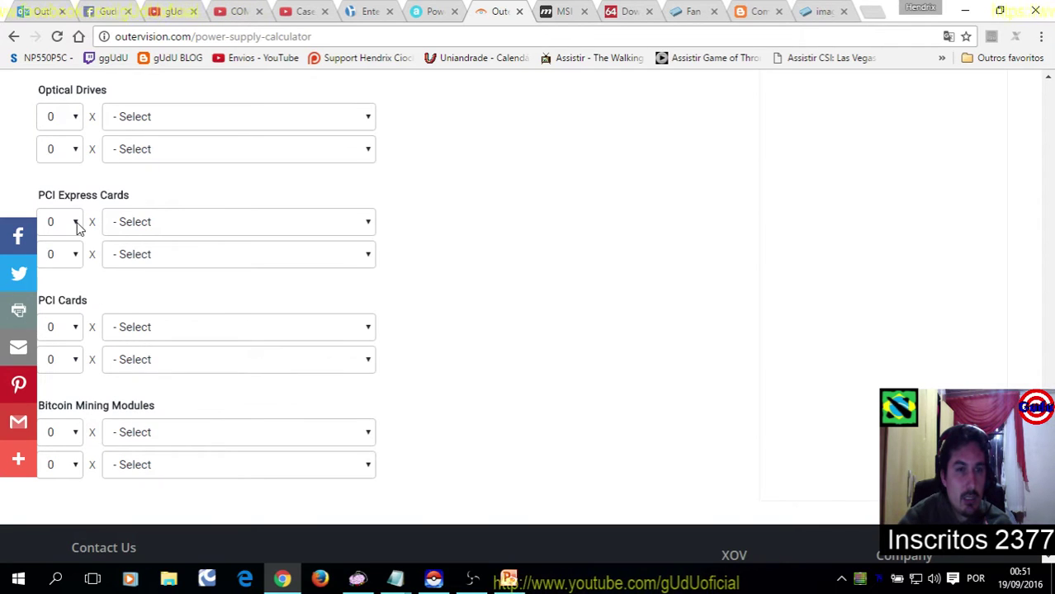
{"action": "left_click", "coordinate": [186, 225]}
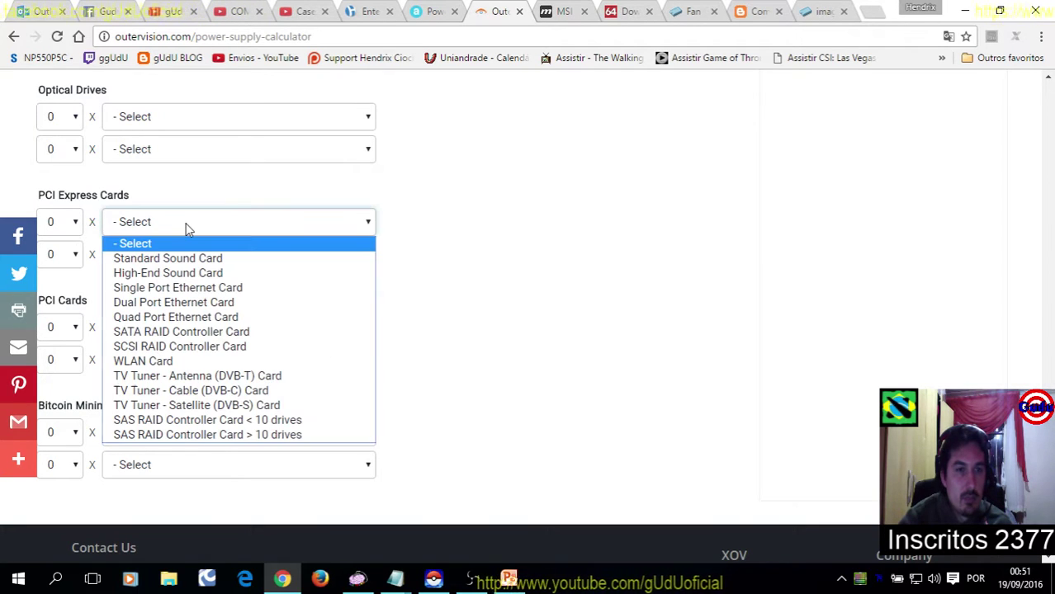
{"action": "left_click", "coordinate": [407, 244]}
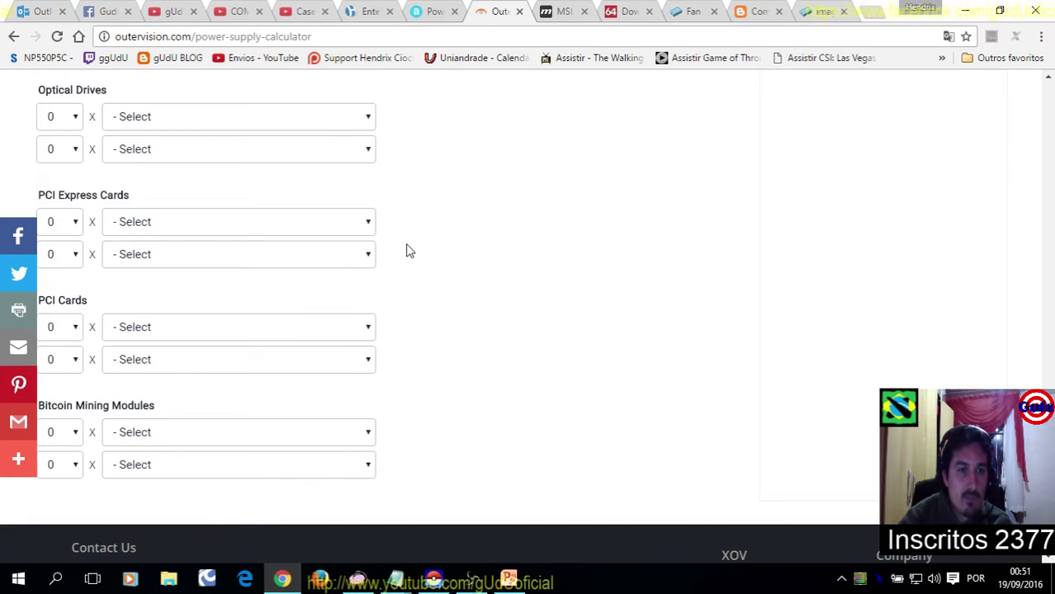
{"action": "scroll", "coordinate": [406, 250], "scroll_direction": "up", "scroll_amount": 1}
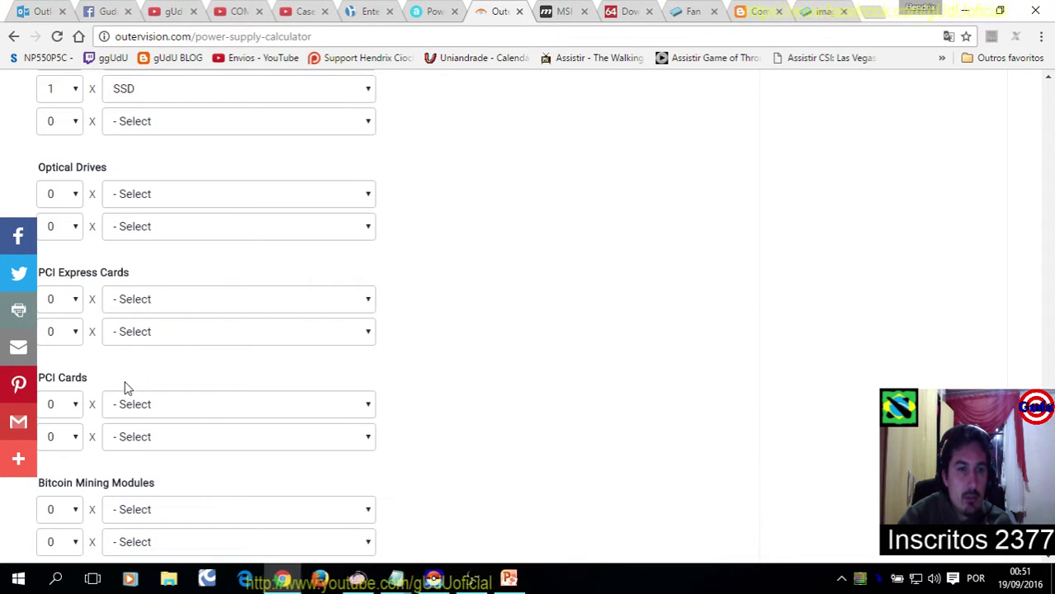
{"action": "left_click", "coordinate": [82, 405]}
{"action": "left_click", "coordinate": [182, 406]}
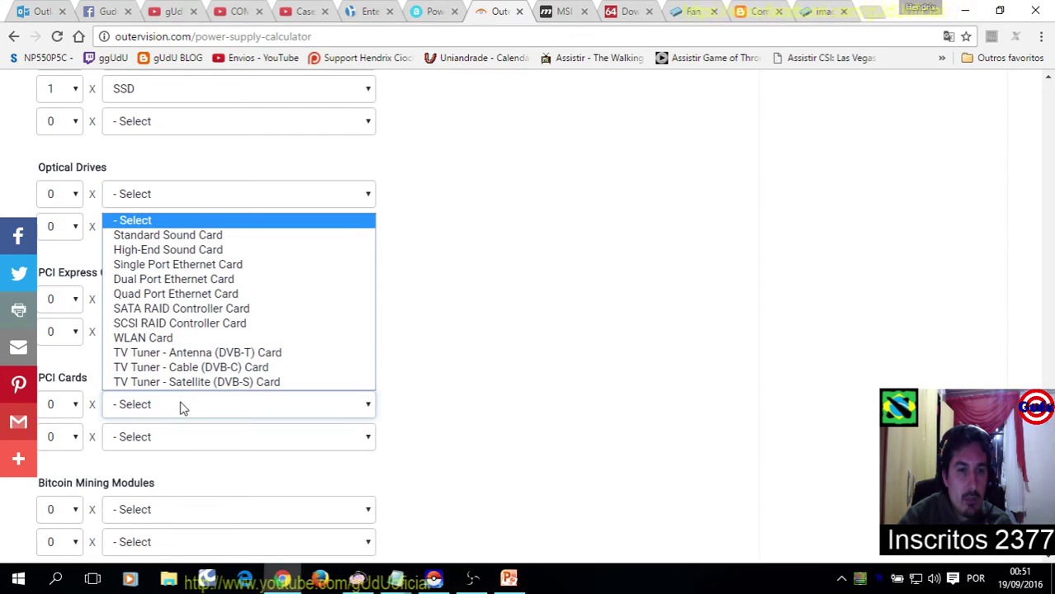
Add one M.2 SSD as the third storage entry
{"action": "scroll", "coordinate": [387, 309], "scroll_direction": "up", "scroll_amount": 2}
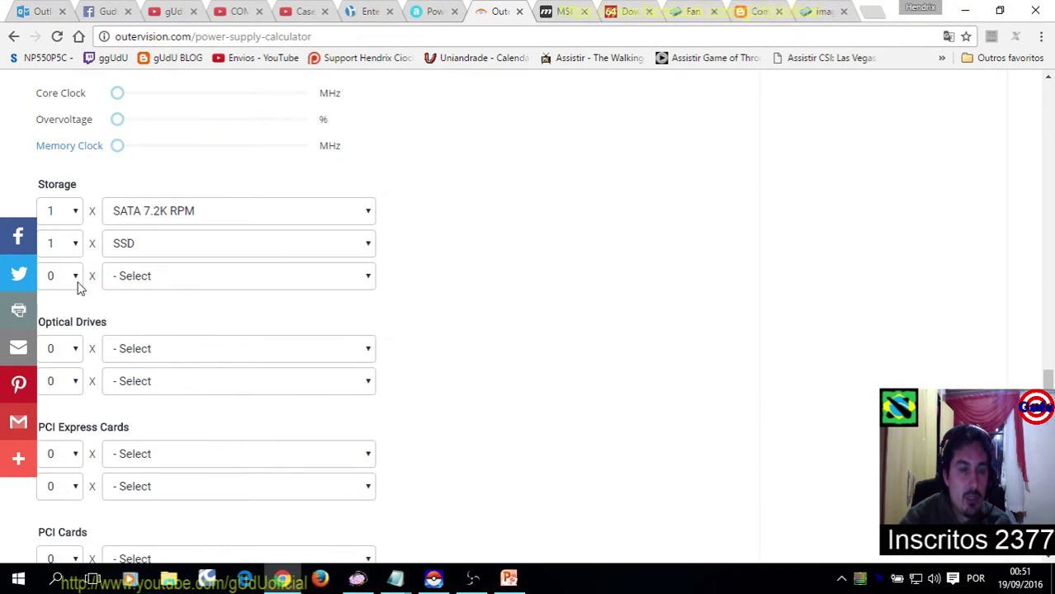
{"action": "left_click", "coordinate": [65, 280]}
{"action": "left_click", "coordinate": [64, 311]}
{"action": "left_click", "coordinate": [175, 279]}
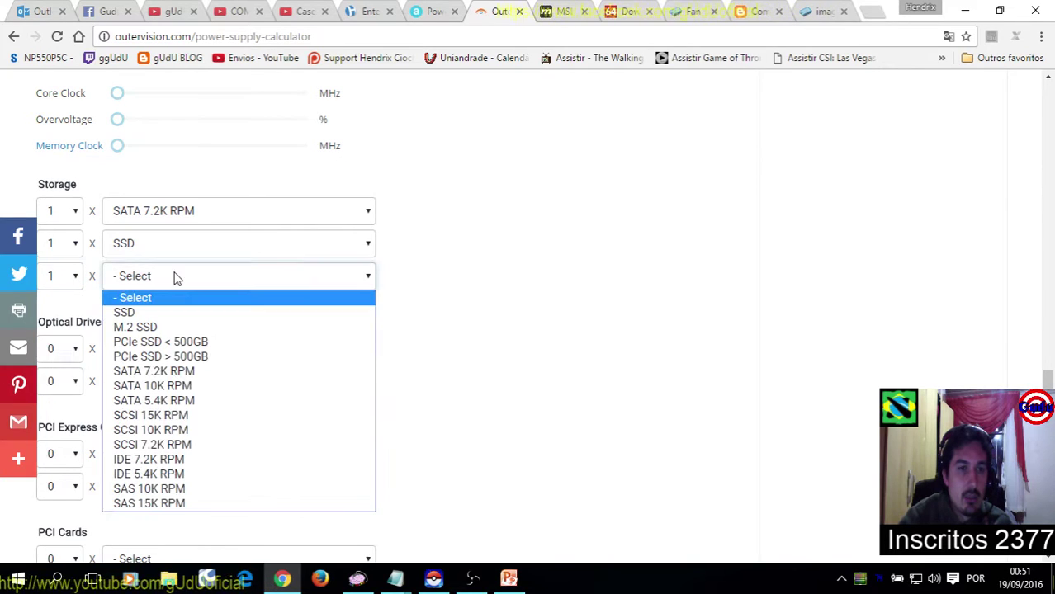
{"action": "left_click", "coordinate": [200, 327]}
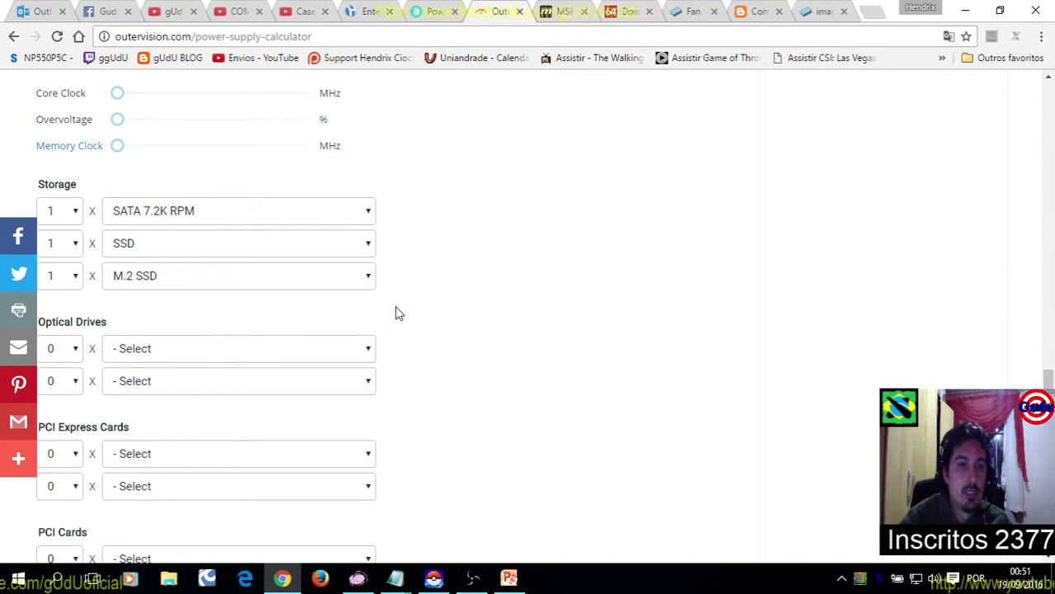
Review the module models available under Bitcoin Mining Modules
{"action": "scroll", "coordinate": [396, 312], "scroll_direction": "down", "scroll_amount": 4}
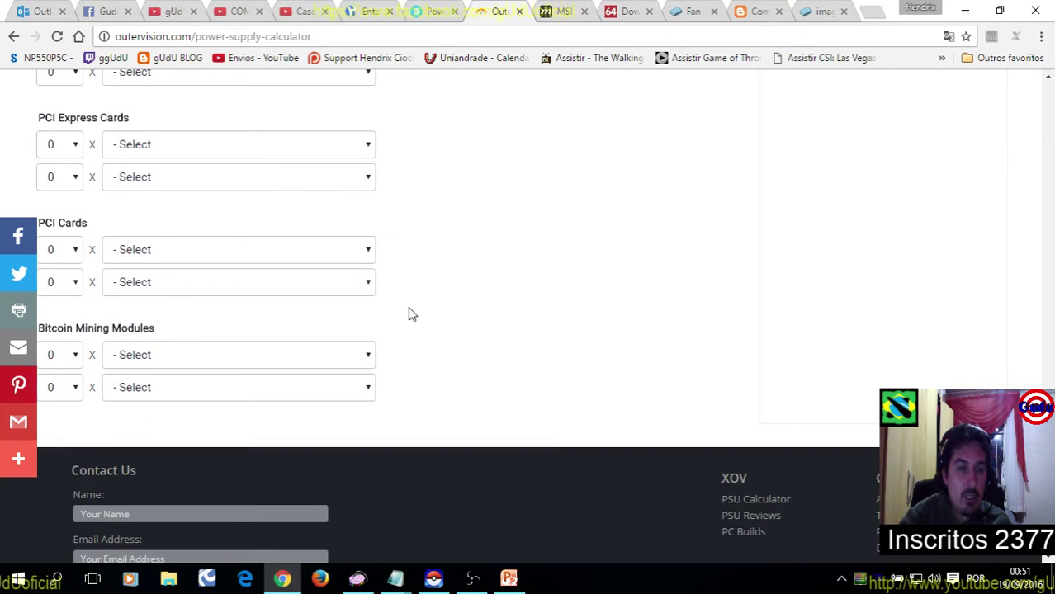
{"action": "left_click", "coordinate": [347, 354]}
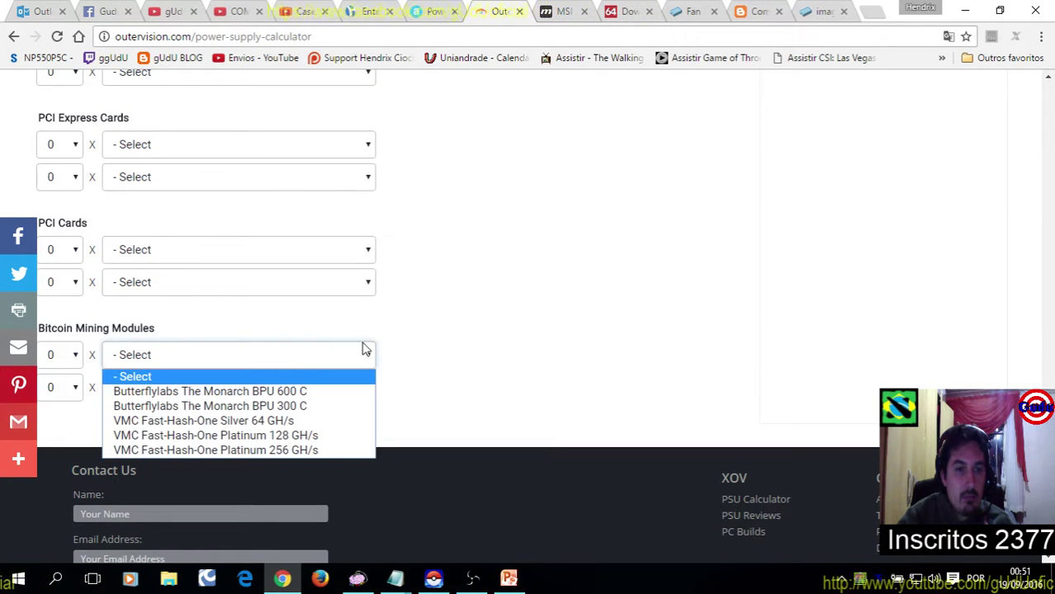
{"action": "left_click", "coordinate": [430, 326]}
Set the computer utilization to 16 hours per day
{"action": "scroll", "coordinate": [430, 326], "scroll_direction": "up", "scroll_amount": 2}
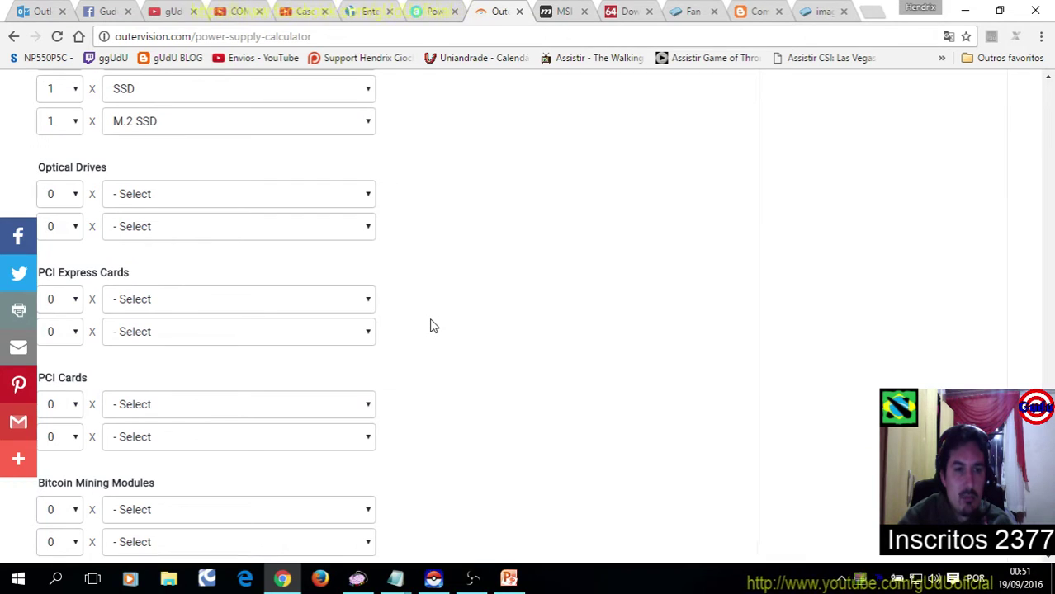
{"action": "scroll", "coordinate": [430, 325], "scroll_direction": "up", "scroll_amount": 8}
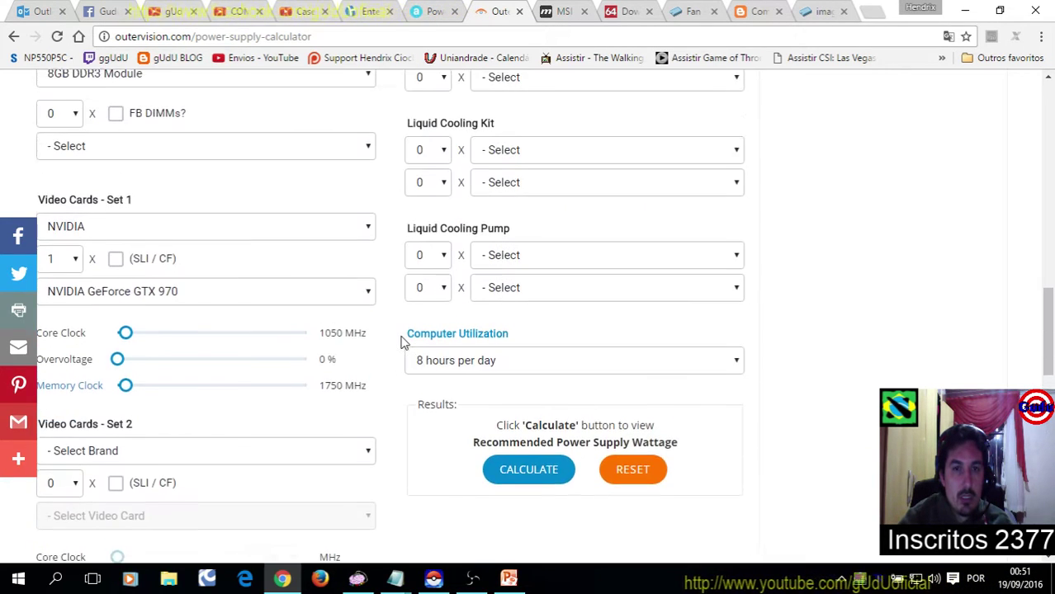
{"action": "scroll", "coordinate": [402, 338], "scroll_direction": "up", "scroll_amount": 1}
{"action": "scroll", "coordinate": [397, 337], "scroll_direction": "up", "scroll_amount": 1}
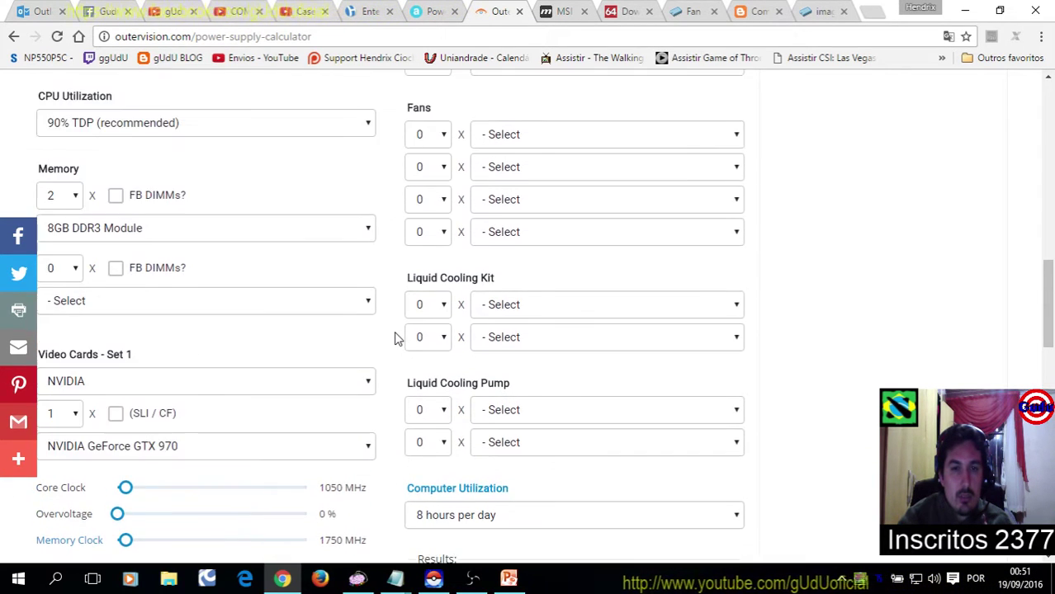
{"action": "scroll", "coordinate": [396, 336], "scroll_direction": "down", "scroll_amount": 2}
{"action": "left_click", "coordinate": [599, 360]}
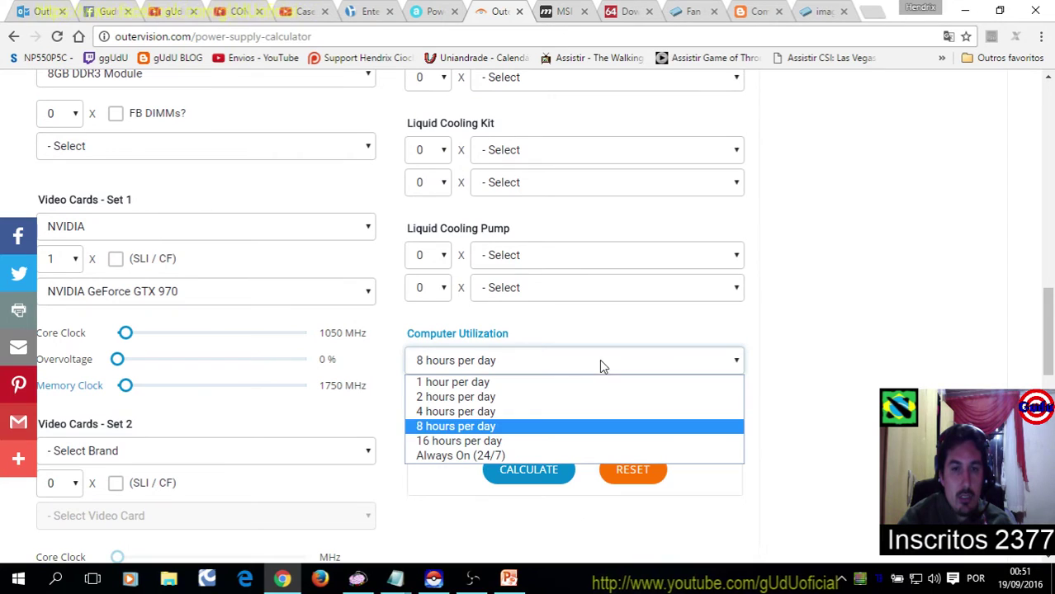
{"action": "left_click", "coordinate": [495, 441]}
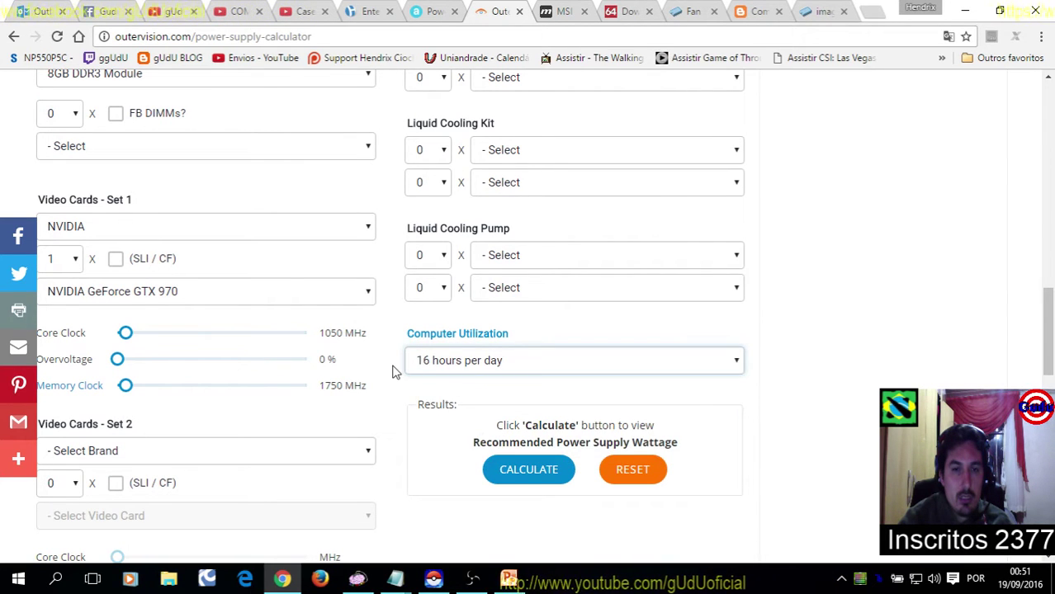
Add three USB 2.0 devices as the first Other Devices entry
{"action": "scroll", "coordinate": [393, 372], "scroll_direction": "up", "scroll_amount": 1}
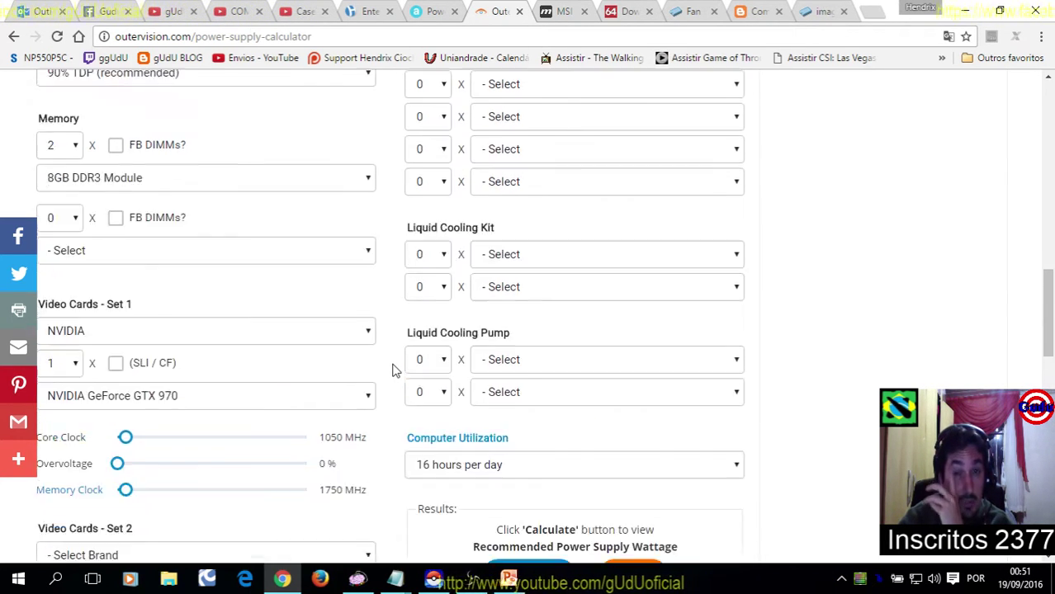
{"action": "scroll", "coordinate": [393, 371], "scroll_direction": "up", "scroll_amount": 4}
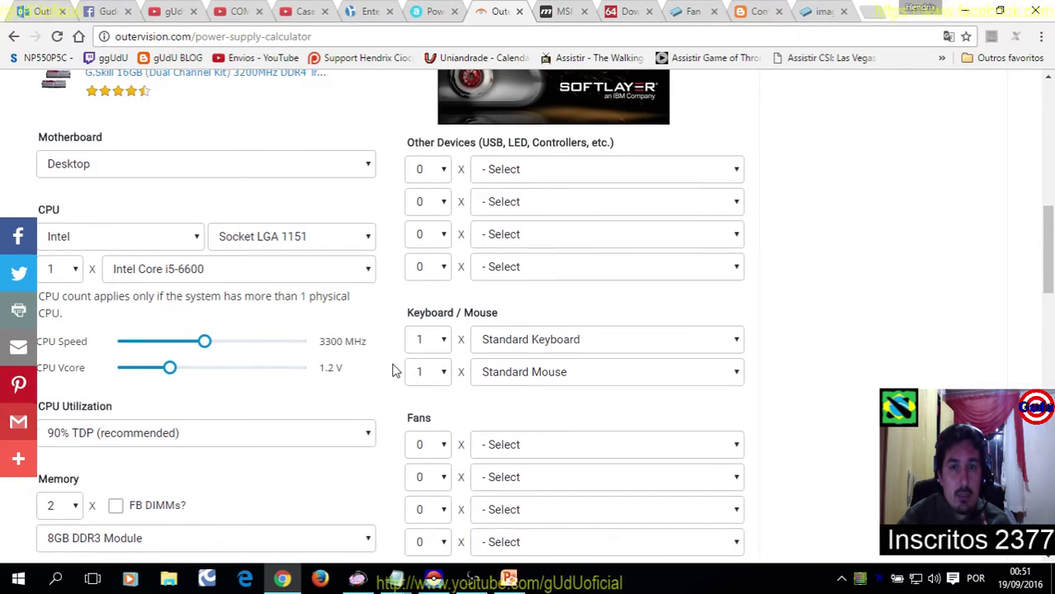
{"action": "scroll", "coordinate": [393, 371], "scroll_direction": "up", "scroll_amount": 1}
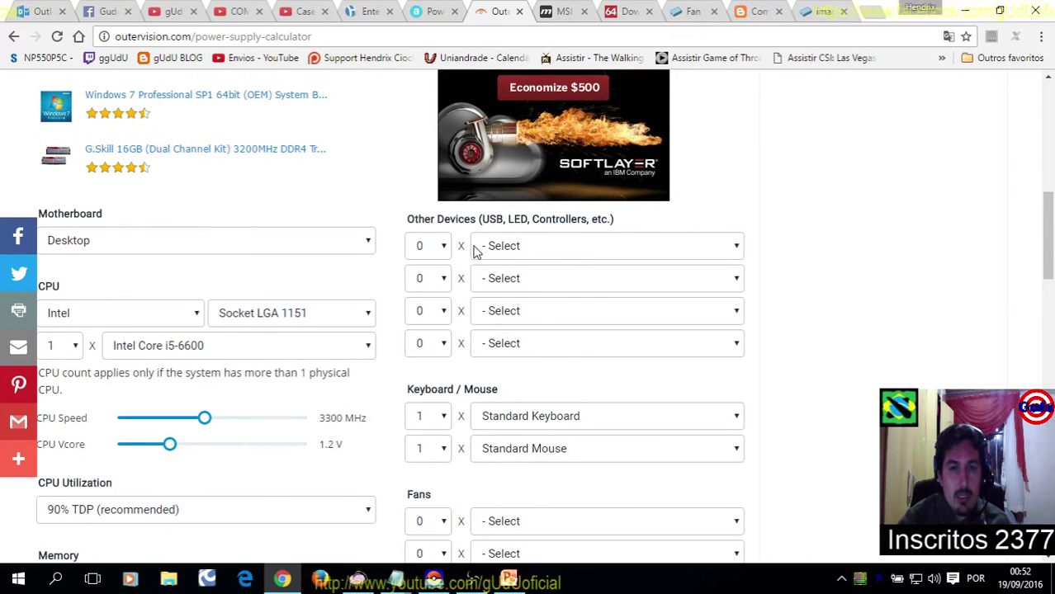
{"action": "left_click", "coordinate": [442, 246]}
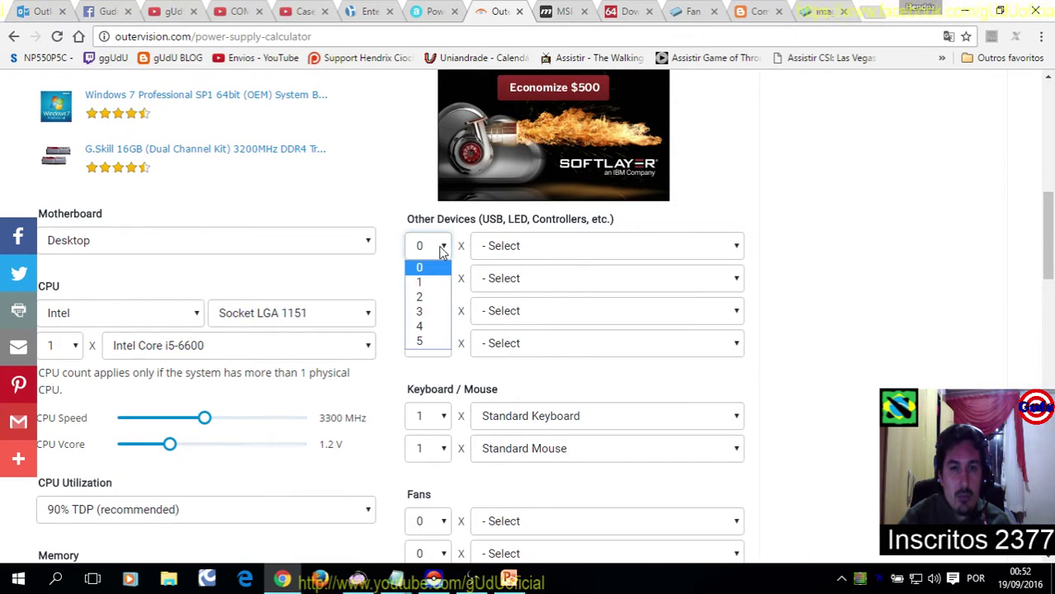
{"action": "left_click", "coordinate": [434, 311]}
{"action": "left_click", "coordinate": [558, 246]}
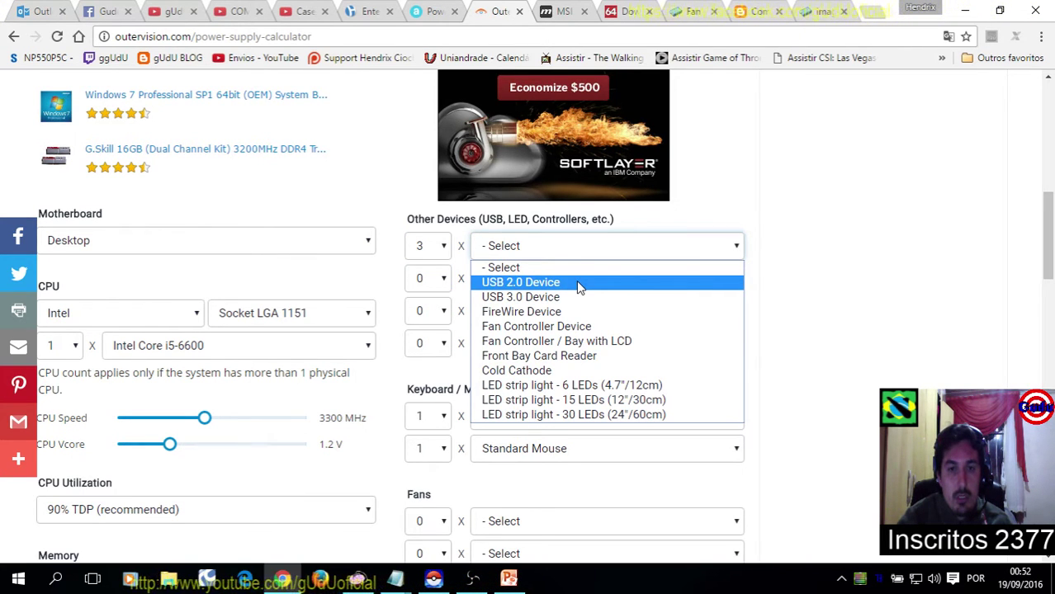
{"action": "left_click", "coordinate": [576, 282]}
Set the first fan entry to three 120mm fans
{"action": "scroll", "coordinate": [759, 292], "scroll_direction": "up", "scroll_amount": 4}
{"action": "scroll", "coordinate": [759, 294], "scroll_direction": "down", "scroll_amount": 4}
{"action": "scroll", "coordinate": [759, 294], "scroll_direction": "down", "scroll_amount": 1}
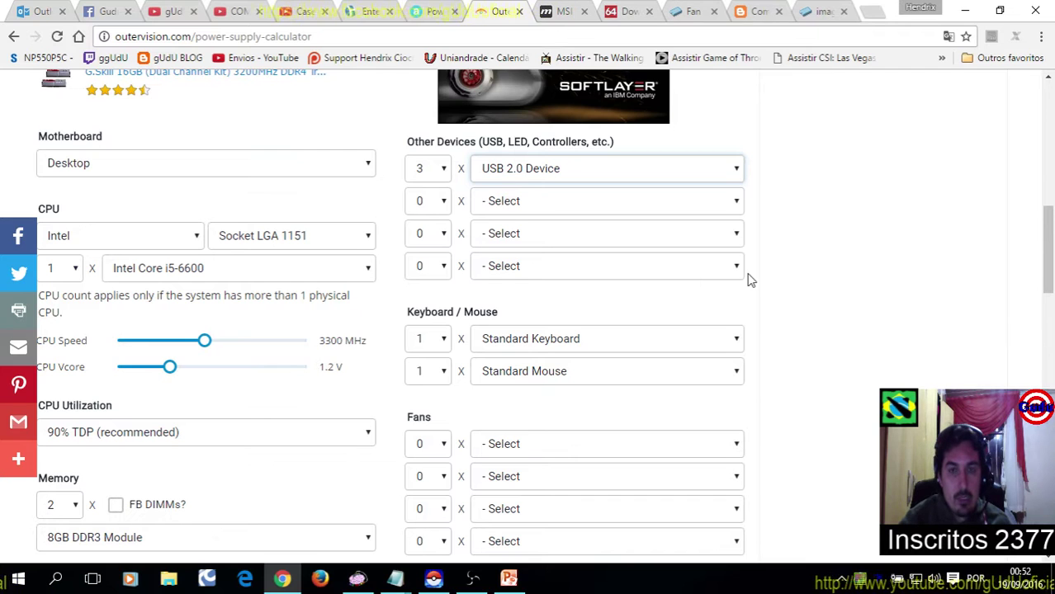
{"action": "scroll", "coordinate": [768, 256], "scroll_direction": "down", "scroll_amount": 3}
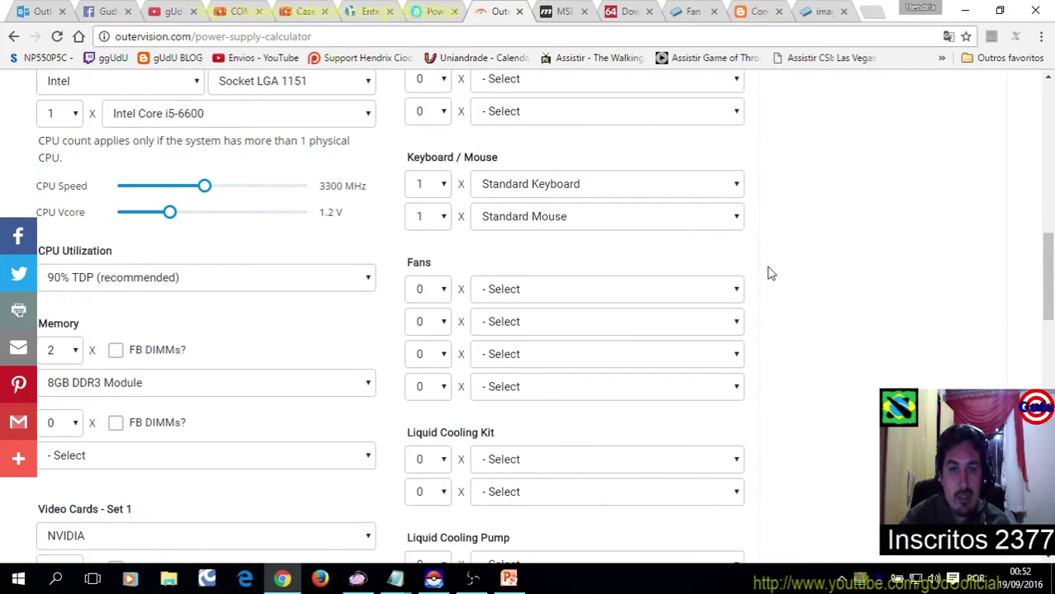
{"action": "left_click", "coordinate": [446, 213]}
{"action": "left_click", "coordinate": [436, 247]}
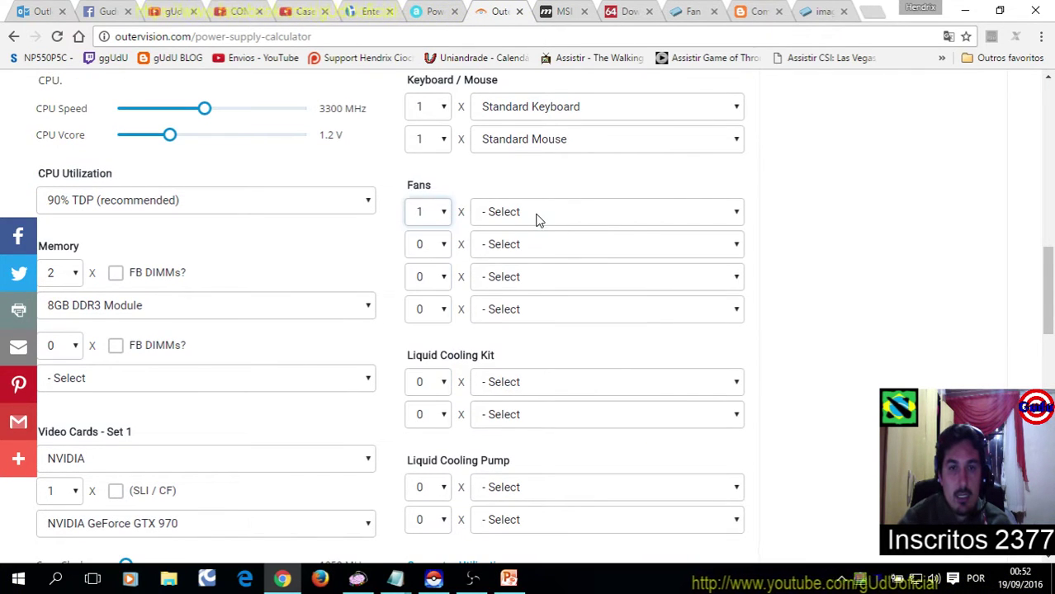
{"action": "left_click", "coordinate": [540, 216]}
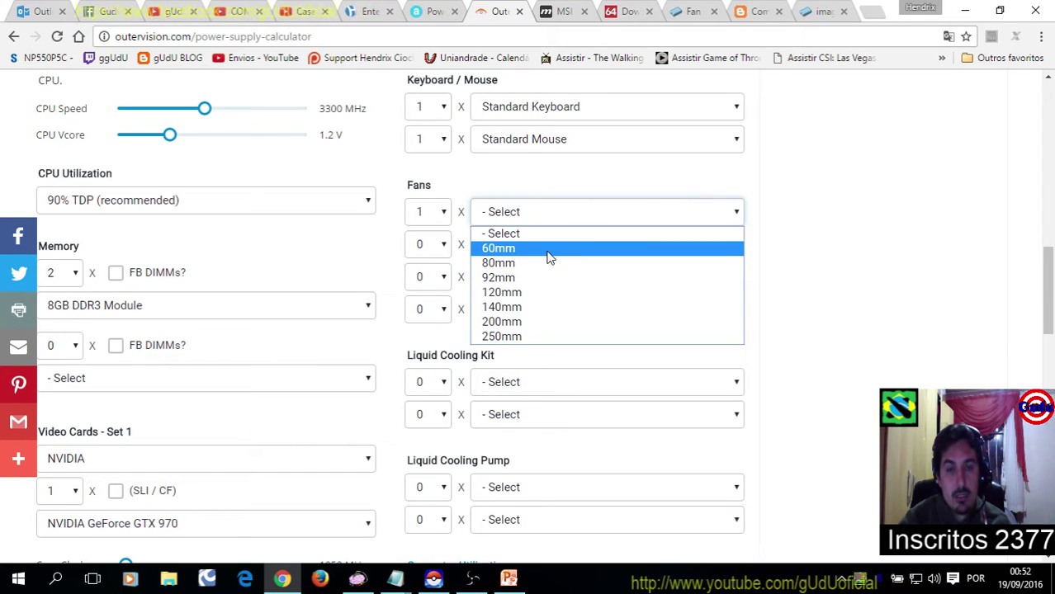
{"action": "left_click", "coordinate": [545, 301]}
{"action": "left_click", "coordinate": [434, 244]}
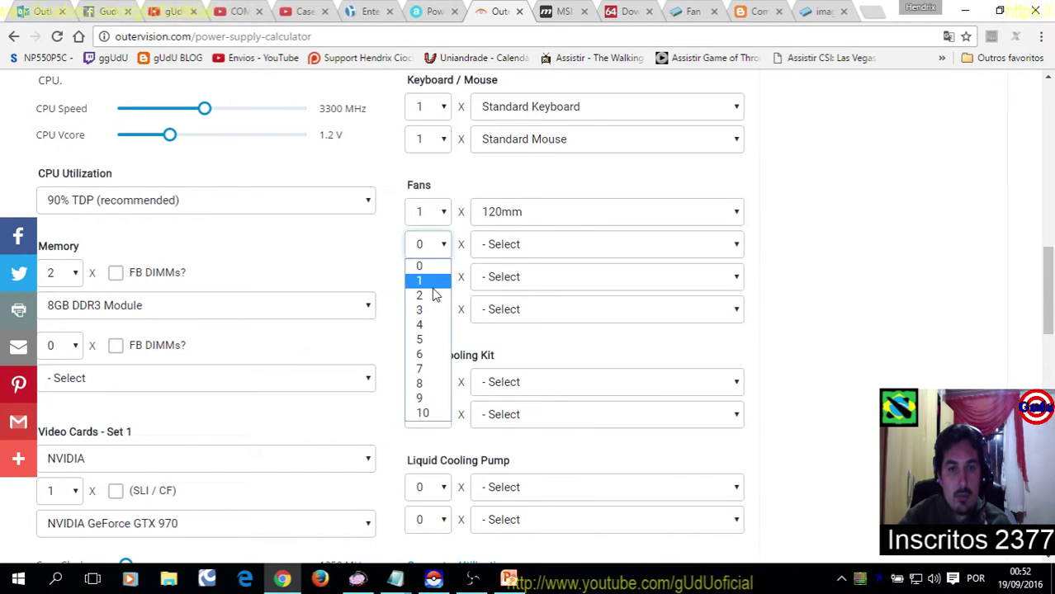
{"action": "left_click", "coordinate": [442, 212]}
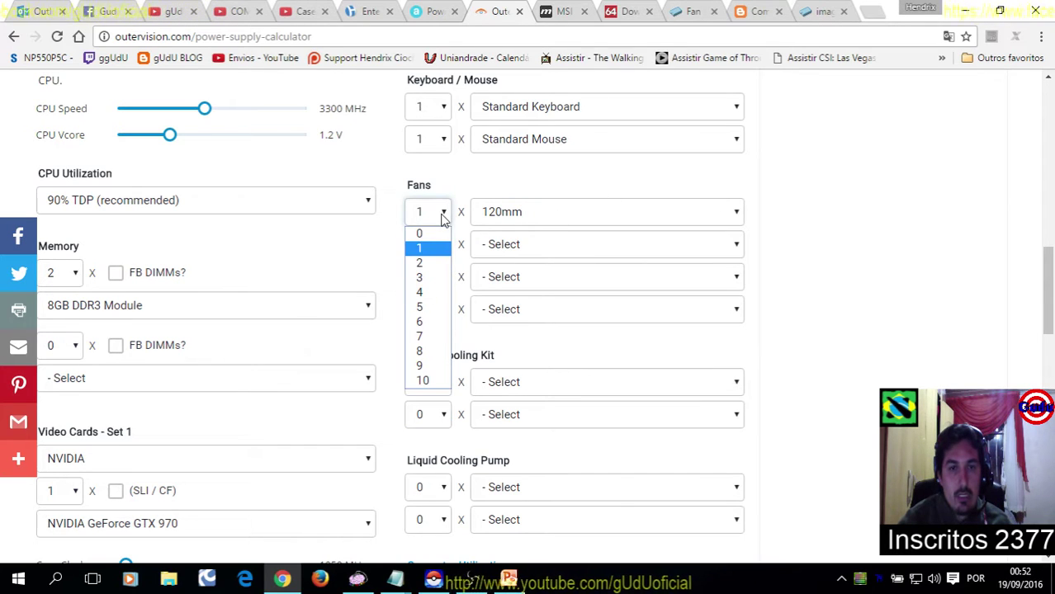
{"action": "left_click", "coordinate": [429, 278]}
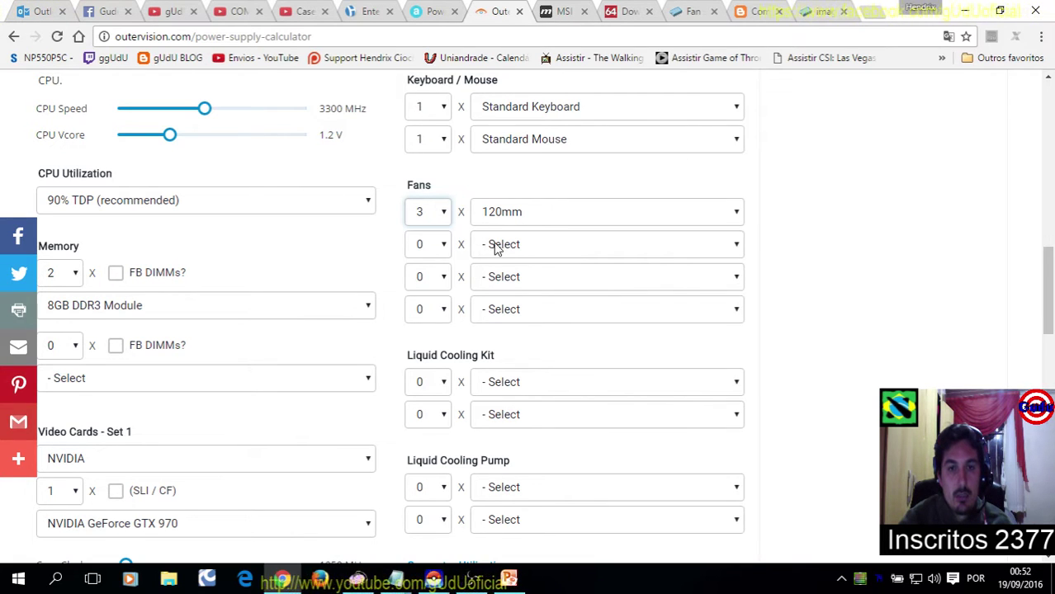
Add one 140mm fan as the second fan entry
{"action": "left_click", "coordinate": [446, 251]}
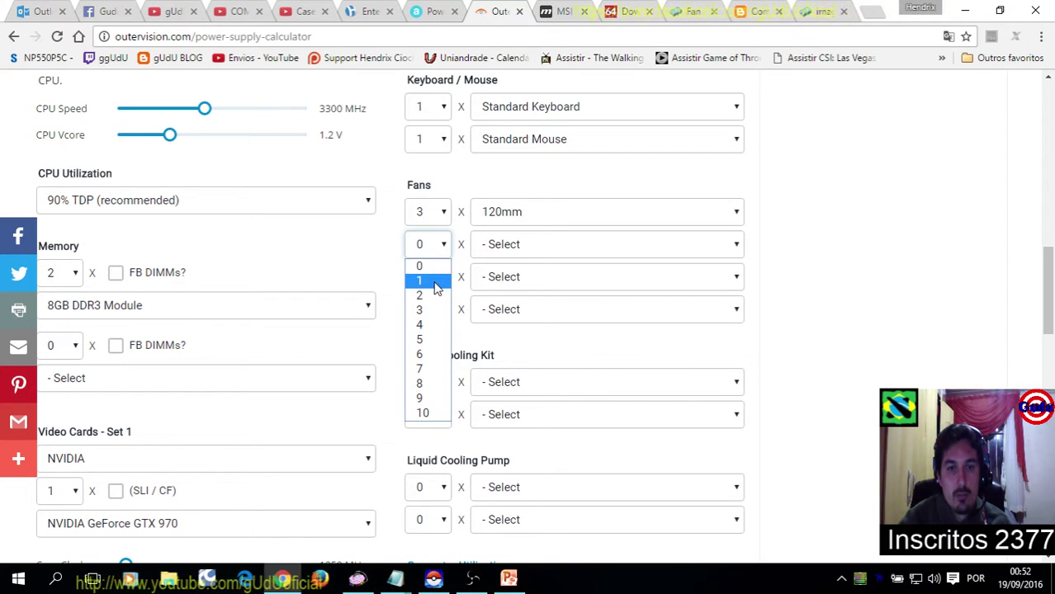
{"action": "left_click", "coordinate": [437, 283]}
{"action": "left_click", "coordinate": [543, 248]}
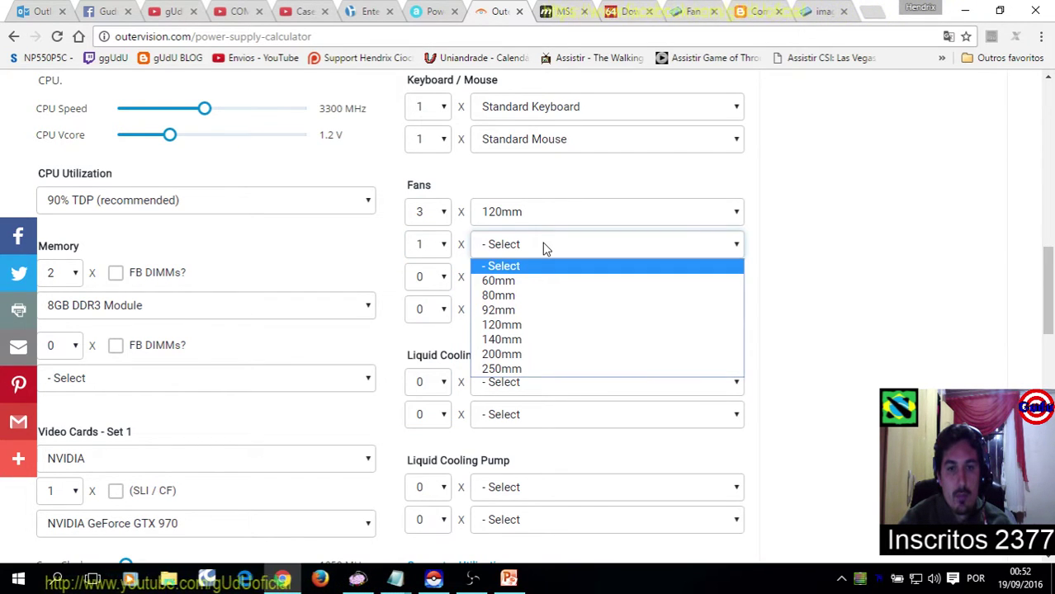
{"action": "left_click", "coordinate": [531, 340]}
{"action": "left_click", "coordinate": [776, 246]}
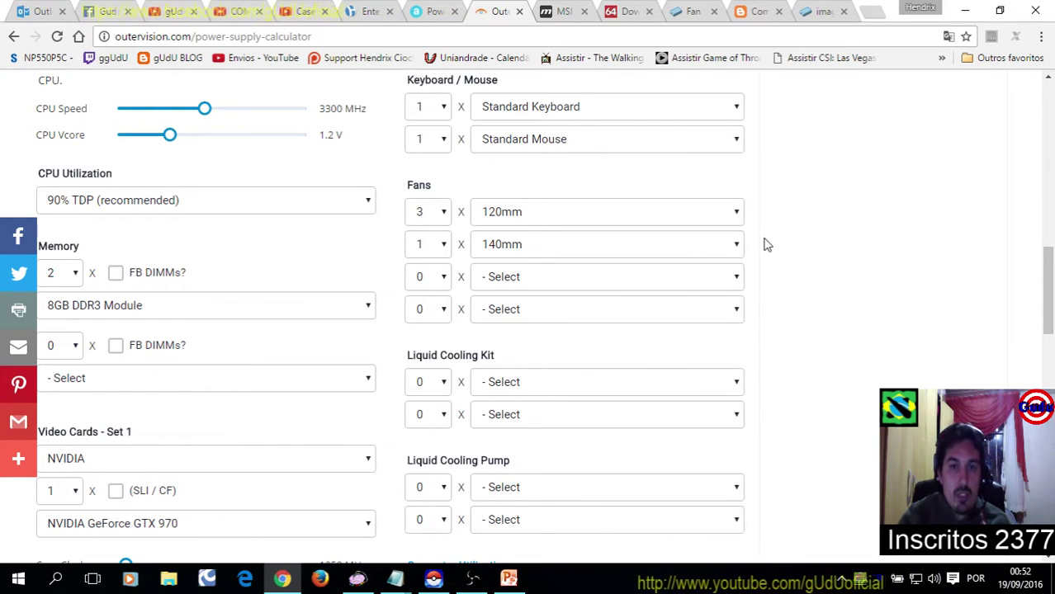
Change the second fan entry to two 140mm fans and calculate the recommended power supply wattage
{"action": "left_click", "coordinate": [435, 249]}
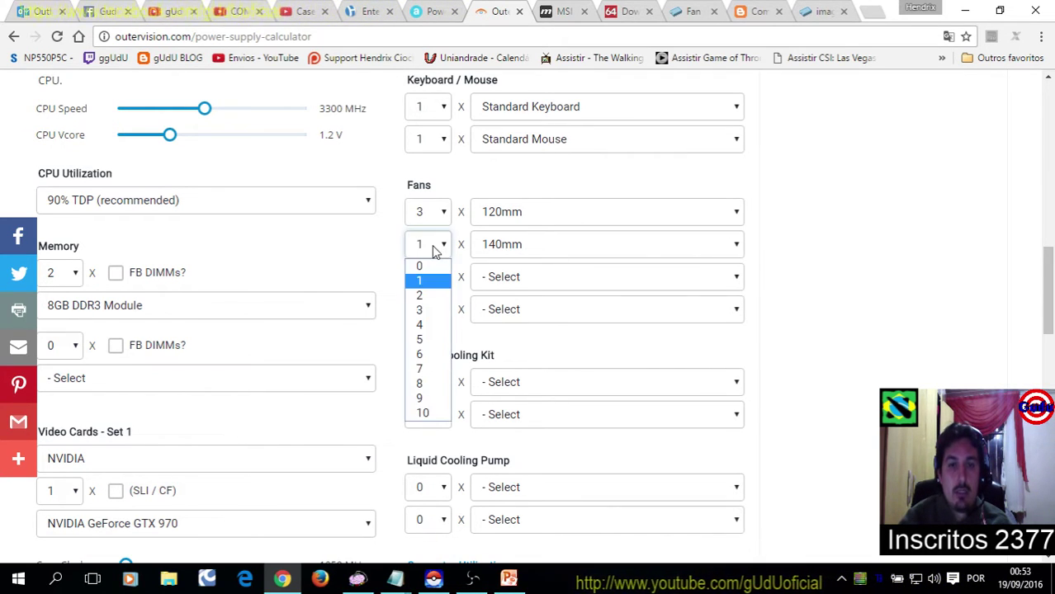
{"action": "left_click", "coordinate": [423, 296]}
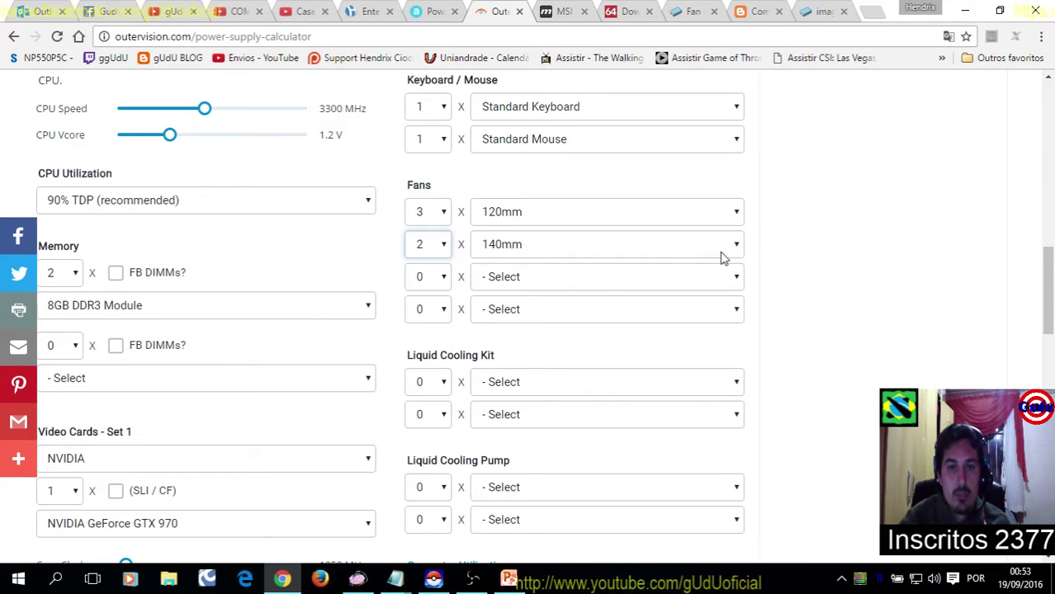
{"action": "scroll", "coordinate": [774, 233], "scroll_direction": "down", "scroll_amount": 2}
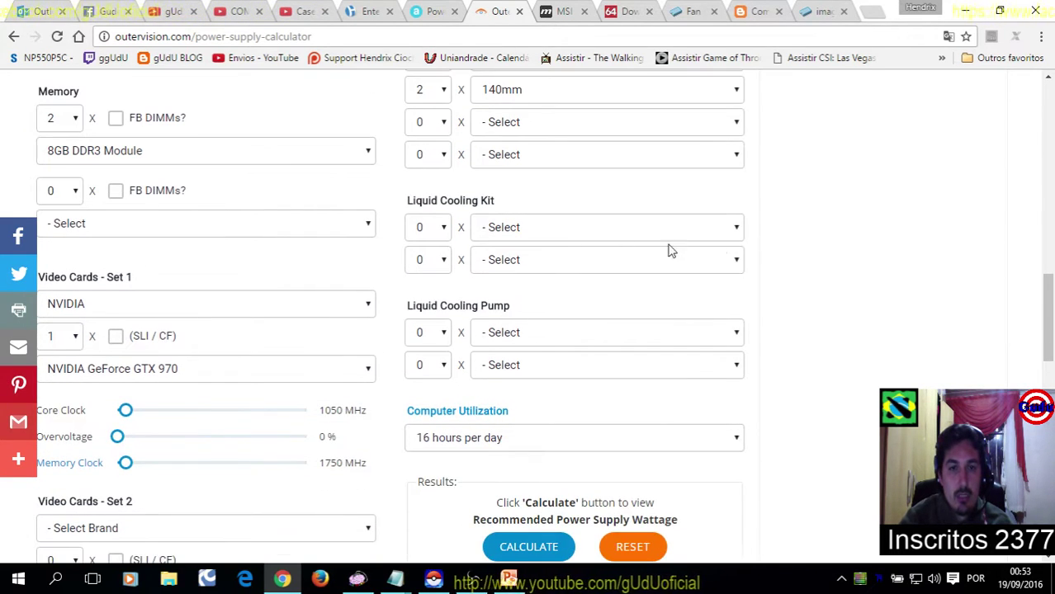
{"action": "scroll", "coordinate": [710, 260], "scroll_direction": "down", "scroll_amount": 2}
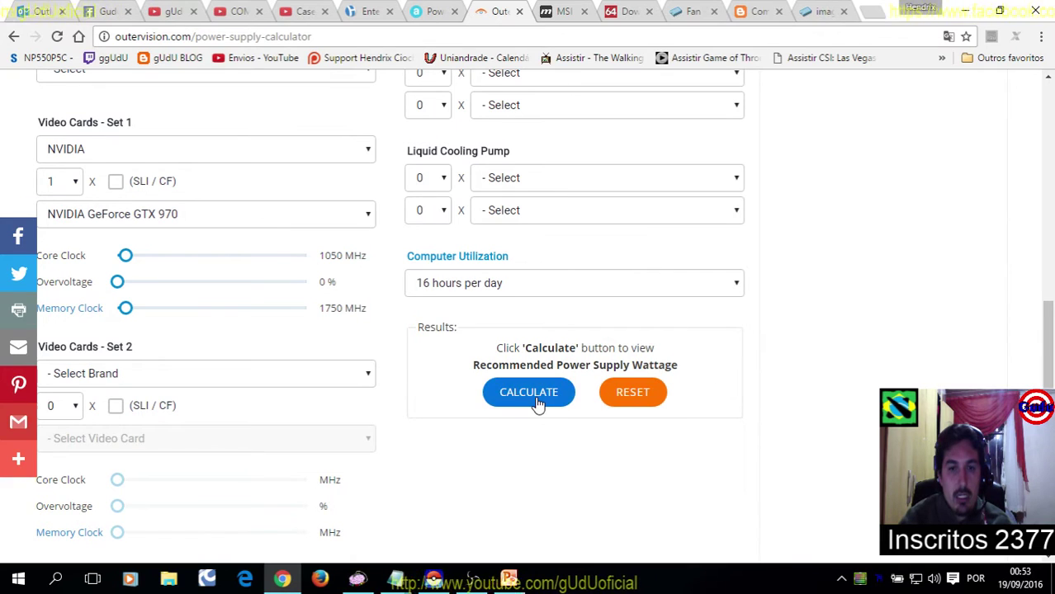
{"action": "left_click", "coordinate": [535, 396]}
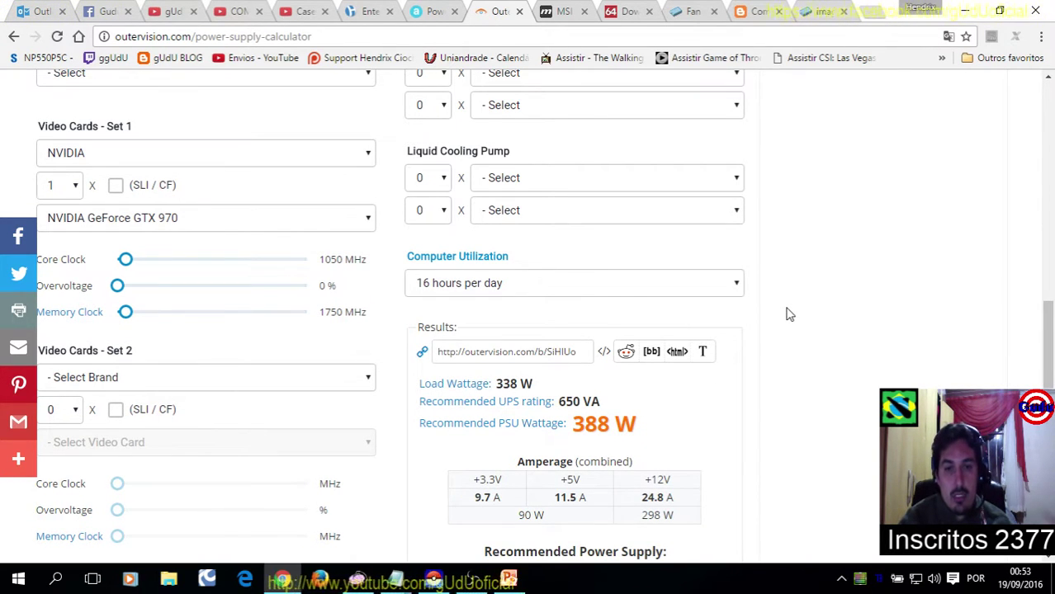
Examine the calculated load wattage, UPS rating, recommended PSU wattage, combined amperage per rail and suggested power supply
{"action": "scroll", "coordinate": [788, 314], "scroll_direction": "down", "scroll_amount": 1}
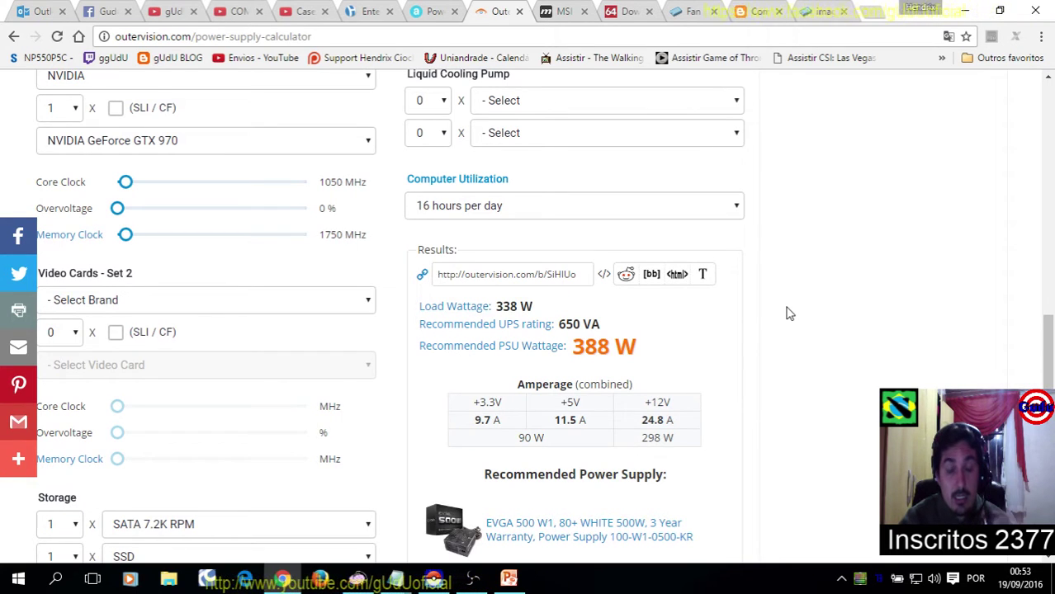
{"action": "scroll", "coordinate": [788, 314], "scroll_direction": "down", "scroll_amount": 1}
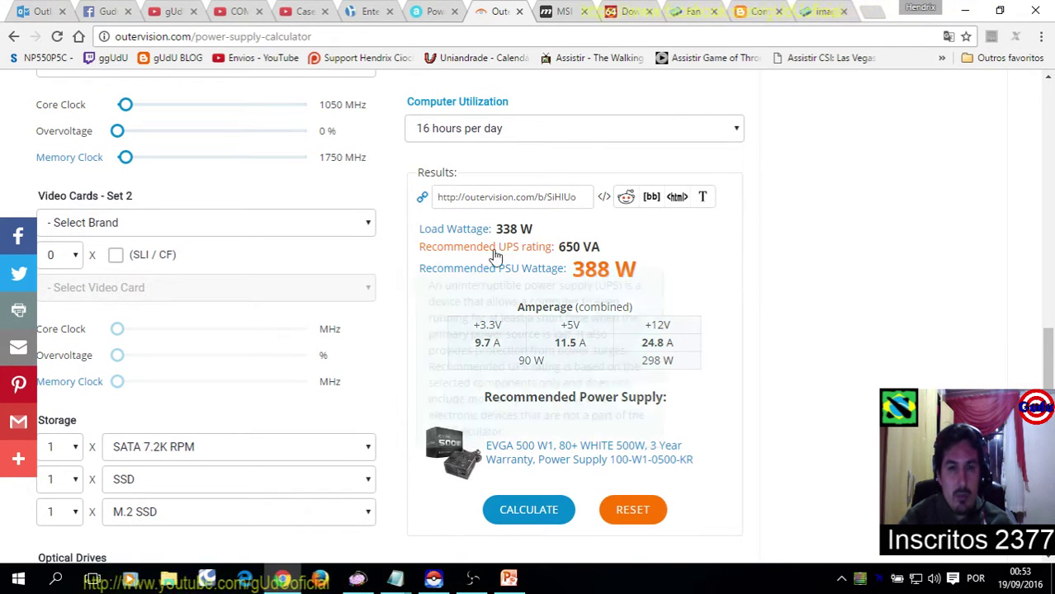
{"action": "mouse_move", "coordinate": [450, 235]}
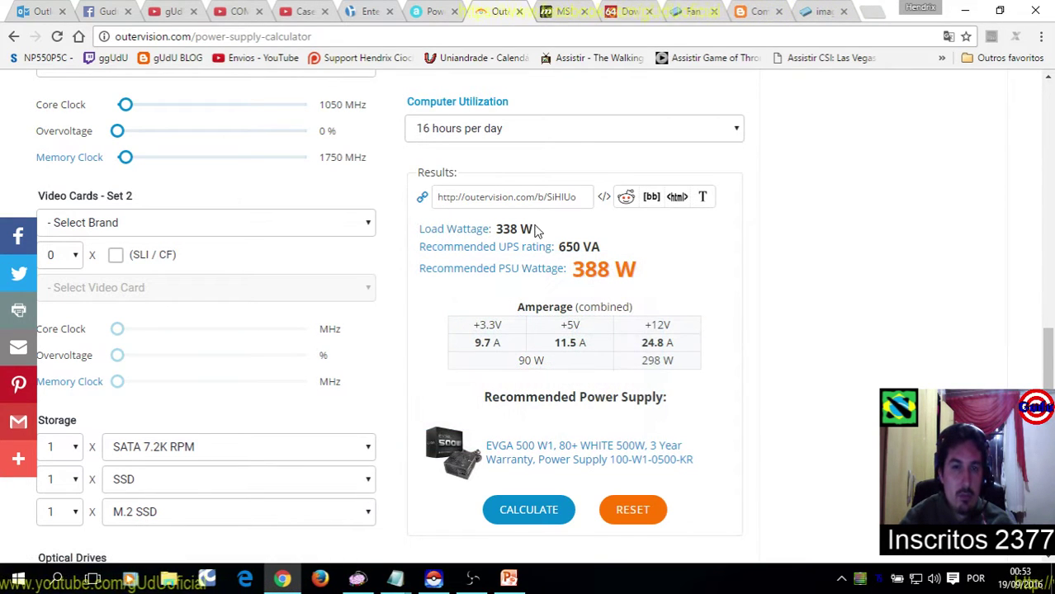
{"action": "left_click_drag", "start_coordinate": [544, 235], "coordinate": [494, 230]}
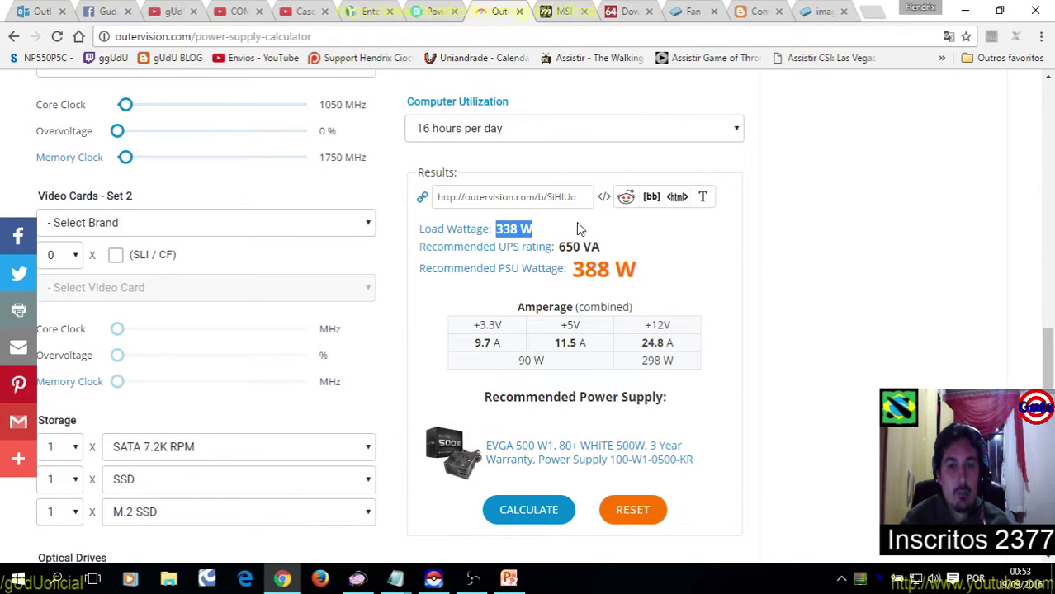
{"action": "mouse_move", "coordinate": [522, 255]}
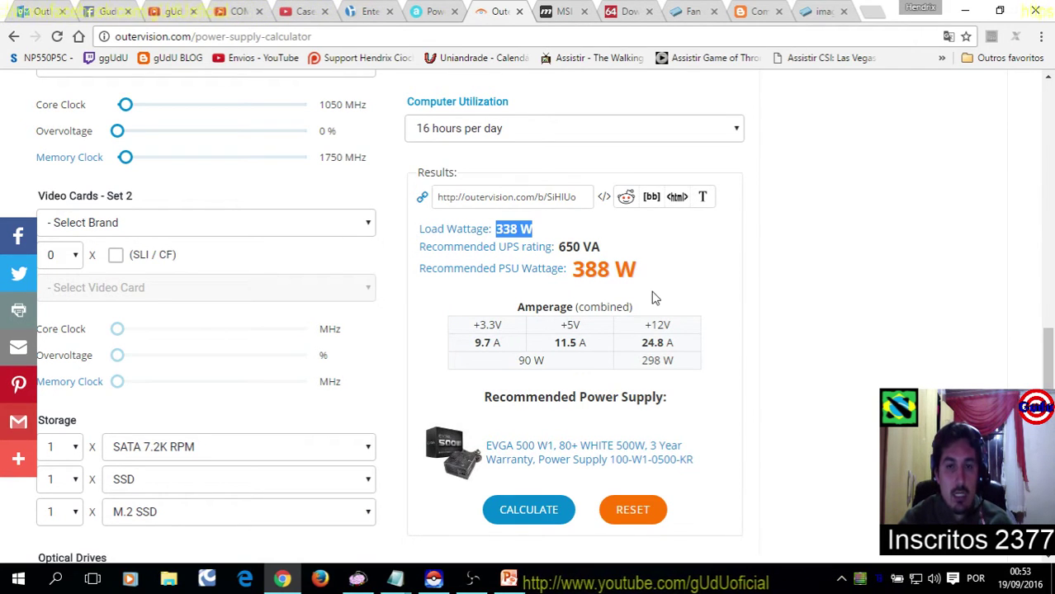
{"action": "scroll", "coordinate": [711, 317], "scroll_direction": "down", "scroll_amount": 1}
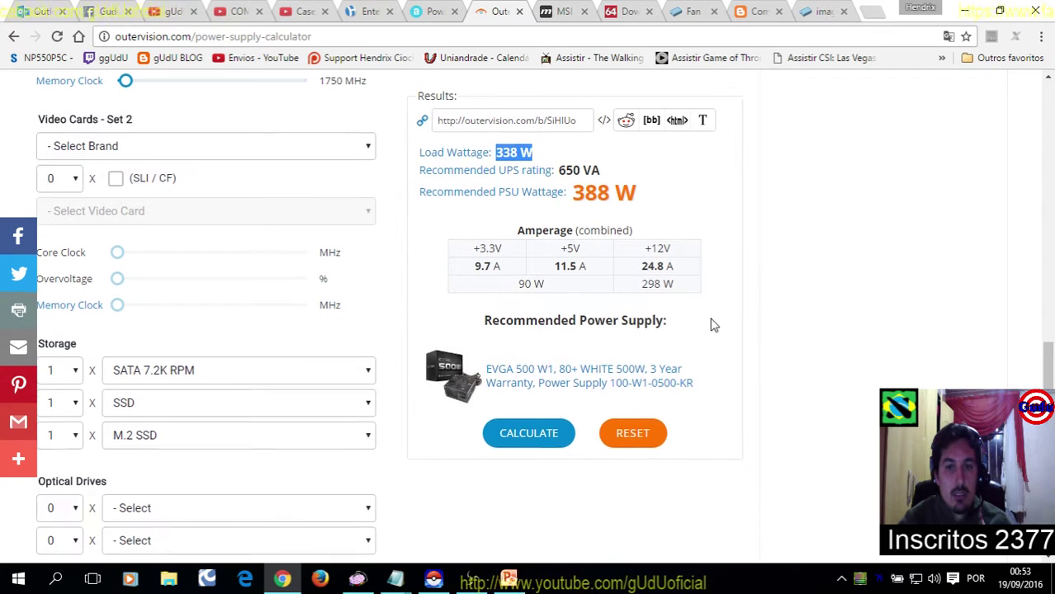
{"action": "left_click_drag", "start_coordinate": [546, 284], "coordinate": [517, 283]}
{"action": "left_click_drag", "start_coordinate": [678, 285], "coordinate": [639, 283]}
{"action": "left_click", "coordinate": [724, 272]}
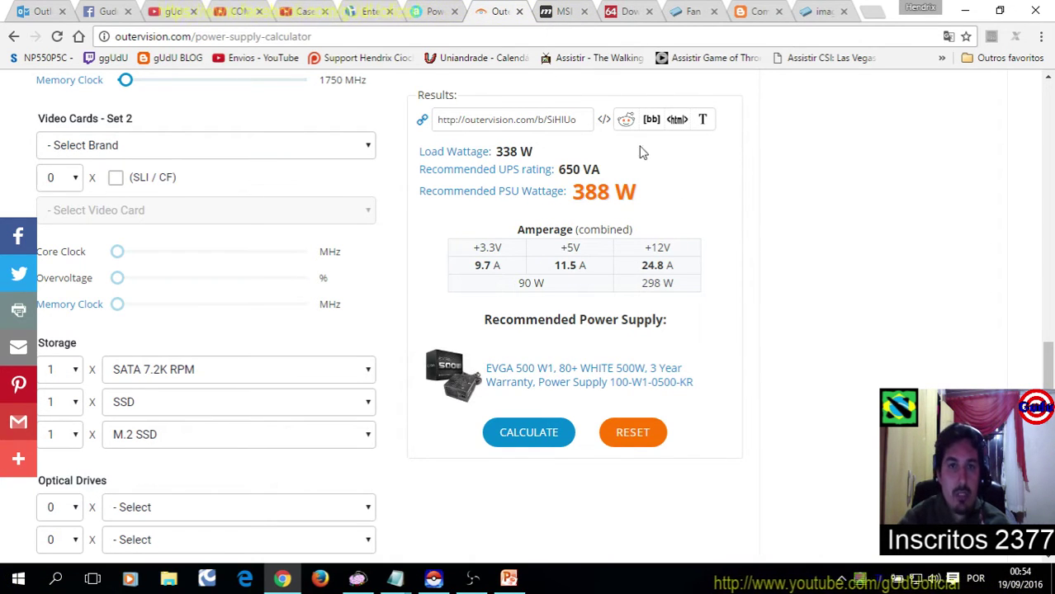
Switch to the MSI power supply calculator and set the CPU to Intel, Core i5, with the Skylake core
{"action": "left_click", "coordinate": [556, 8]}
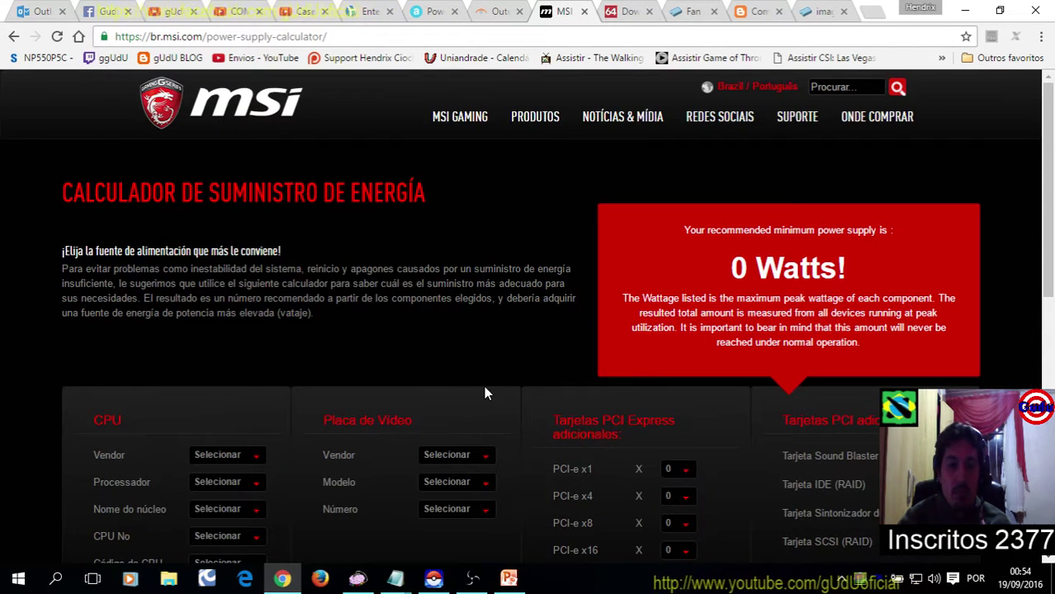
{"action": "scroll", "coordinate": [251, 358], "scroll_direction": "down", "scroll_amount": 2}
{"action": "left_click", "coordinate": [257, 304]}
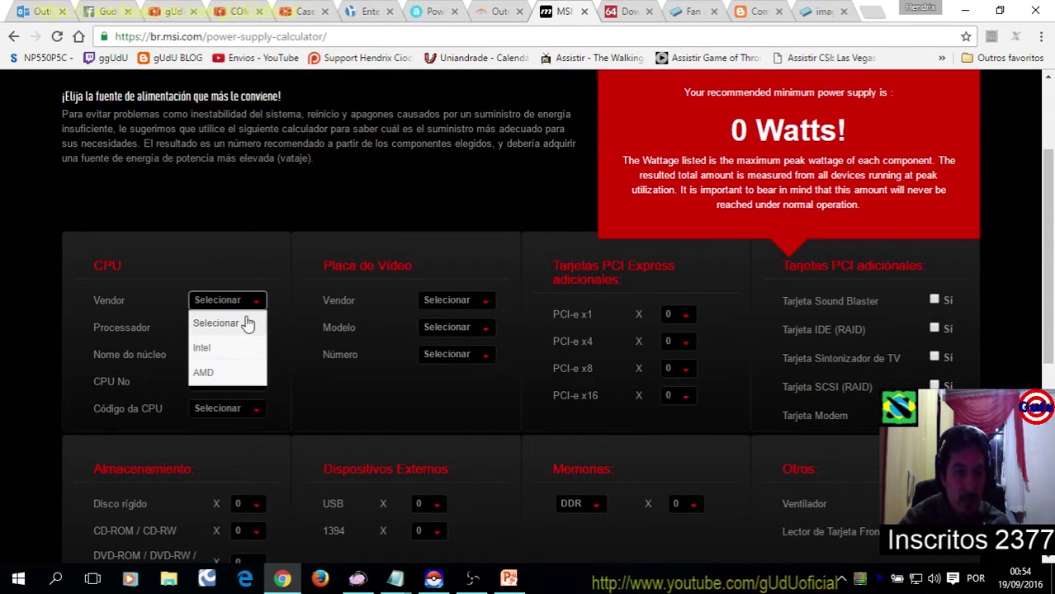
{"action": "left_click", "coordinate": [235, 350]}
{"action": "left_click", "coordinate": [261, 334]}
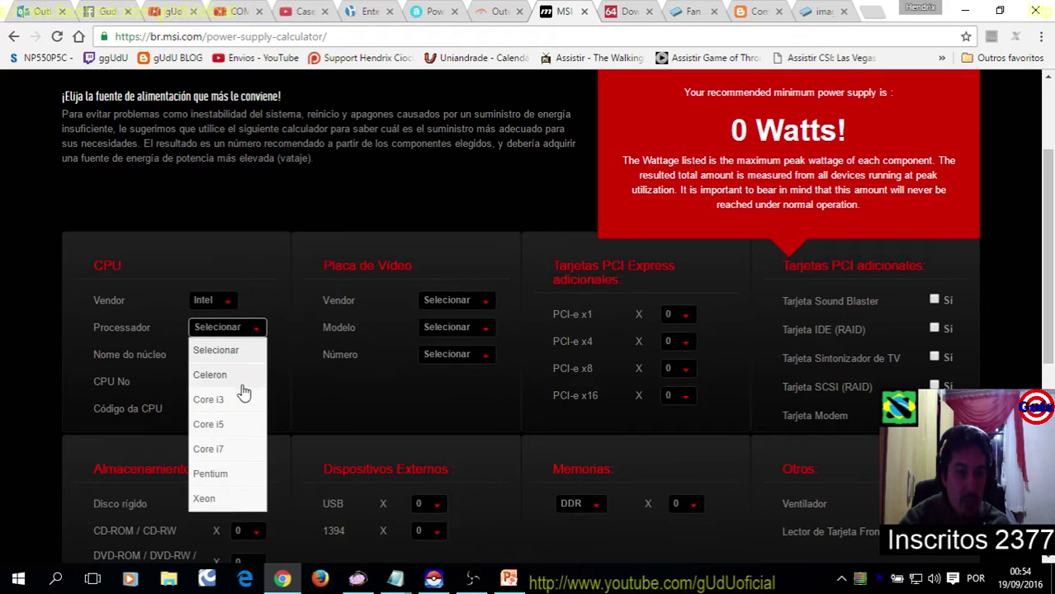
{"action": "left_click", "coordinate": [230, 426]}
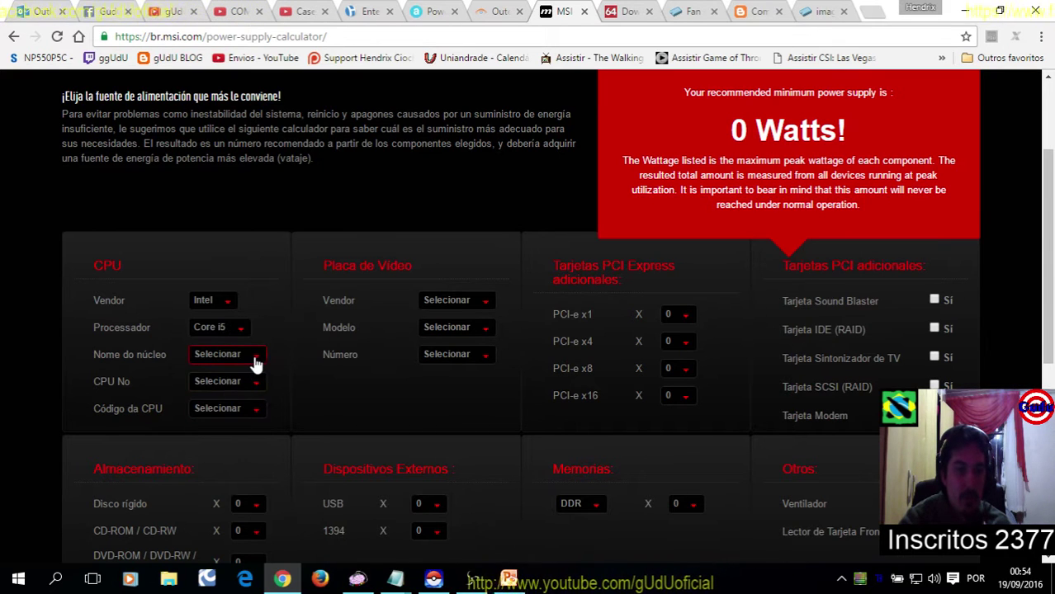
{"action": "left_click", "coordinate": [254, 358]}
{"action": "left_click", "coordinate": [235, 471]}
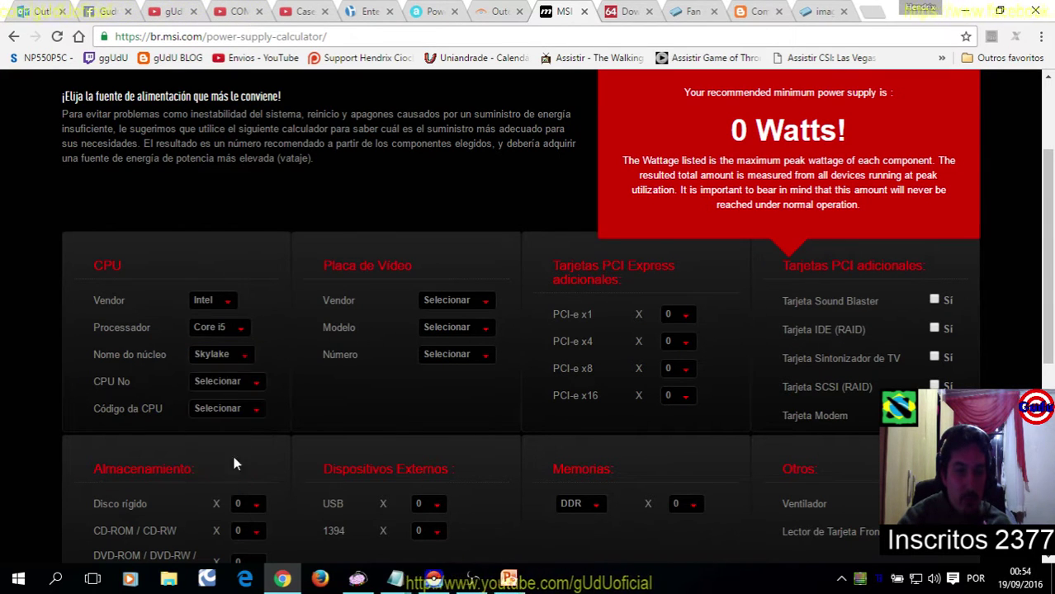
Set the CPU number to i5-6600 with CPU code SR2BW, and check the recommended minimum wattage
{"action": "left_click", "coordinate": [258, 384]}
{"action": "scroll", "coordinate": [251, 299], "scroll_direction": "down", "scroll_amount": 6}
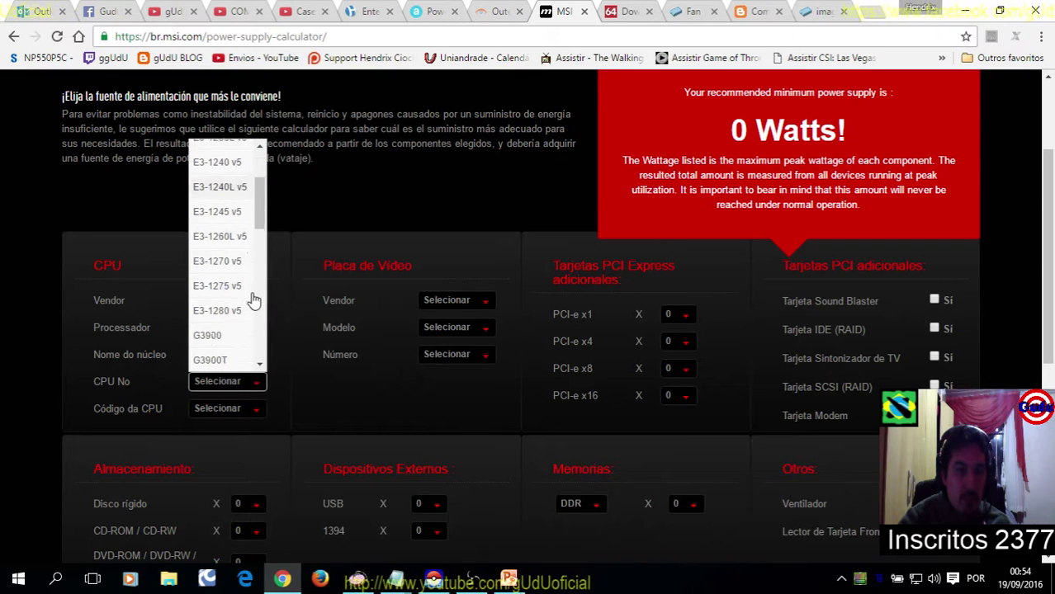
{"action": "left_click_drag", "start_coordinate": [261, 263], "coordinate": [261, 330]}
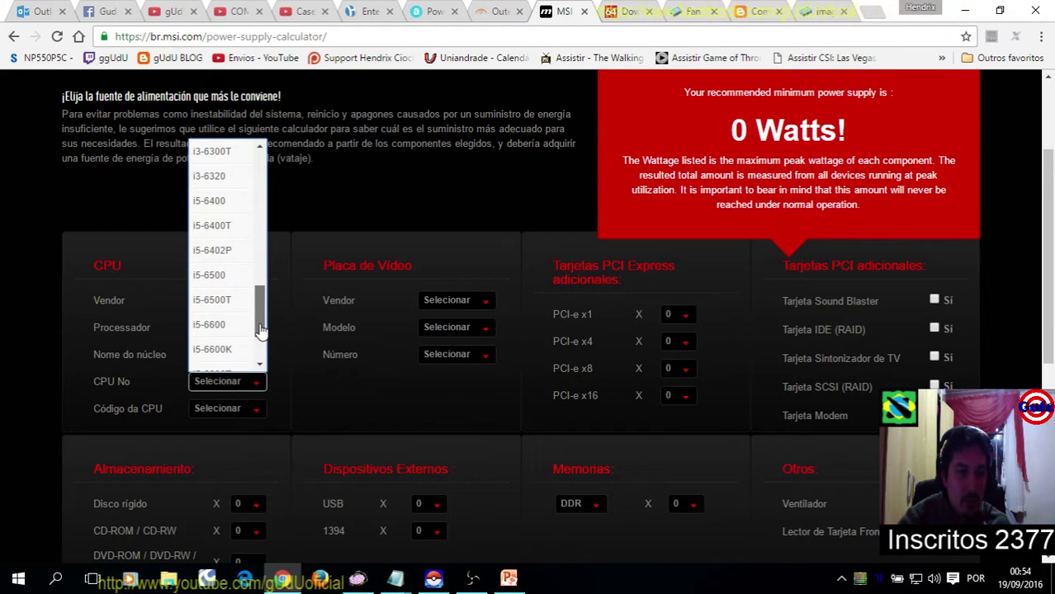
{"action": "left_click", "coordinate": [225, 325]}
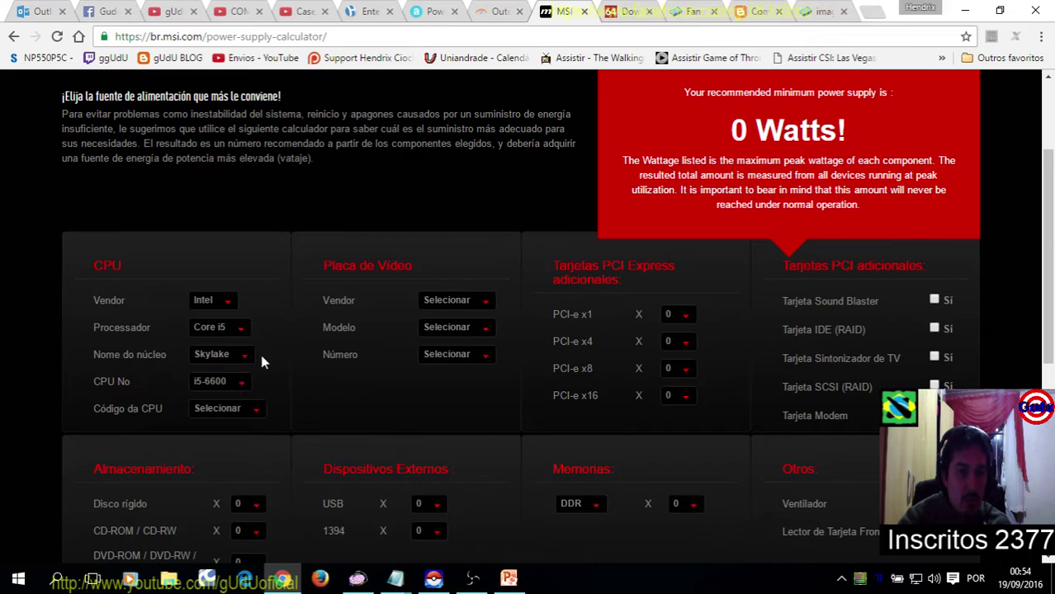
{"action": "left_click", "coordinate": [259, 413]}
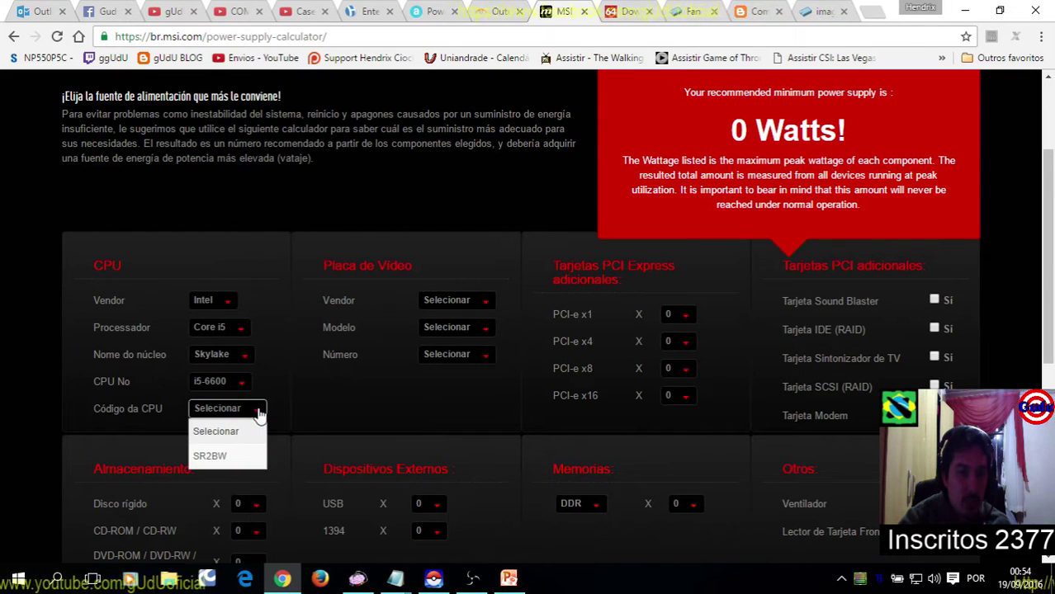
{"action": "left_click", "coordinate": [213, 456]}
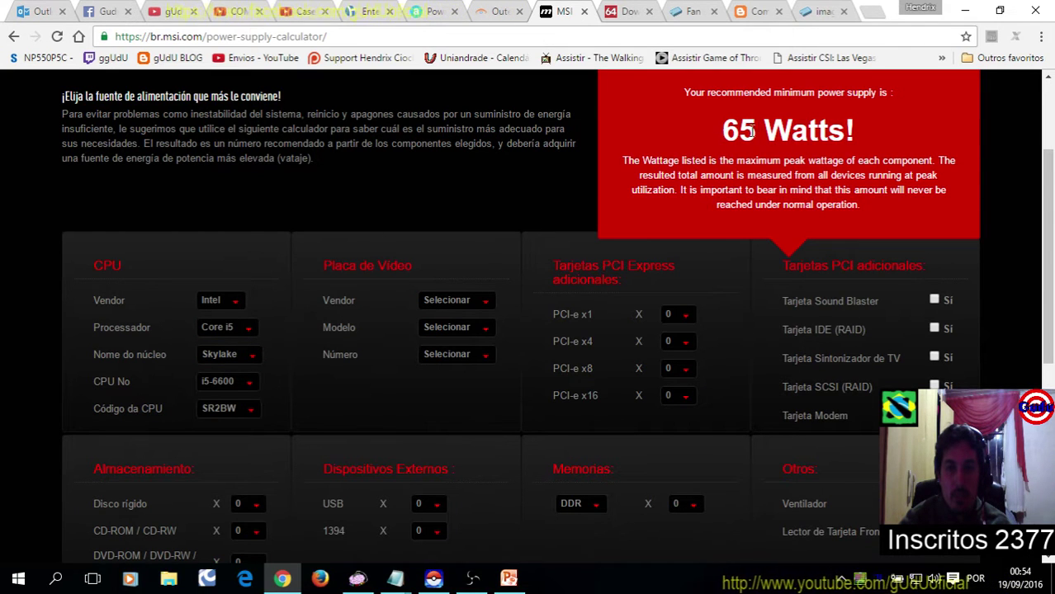
{"action": "left_click_drag", "start_coordinate": [751, 130], "coordinate": [862, 125]}
{"action": "left_click", "coordinate": [862, 125]}
Add one NVIDIA GeForce GTX 970 as the video card
{"action": "left_click", "coordinate": [488, 302]}
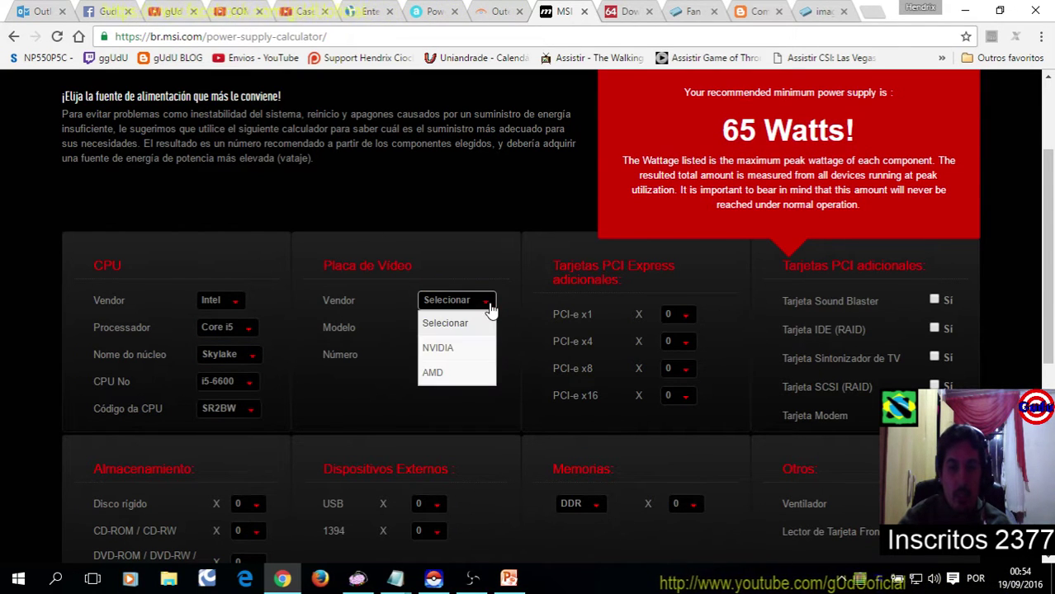
{"action": "left_click", "coordinate": [456, 350]}
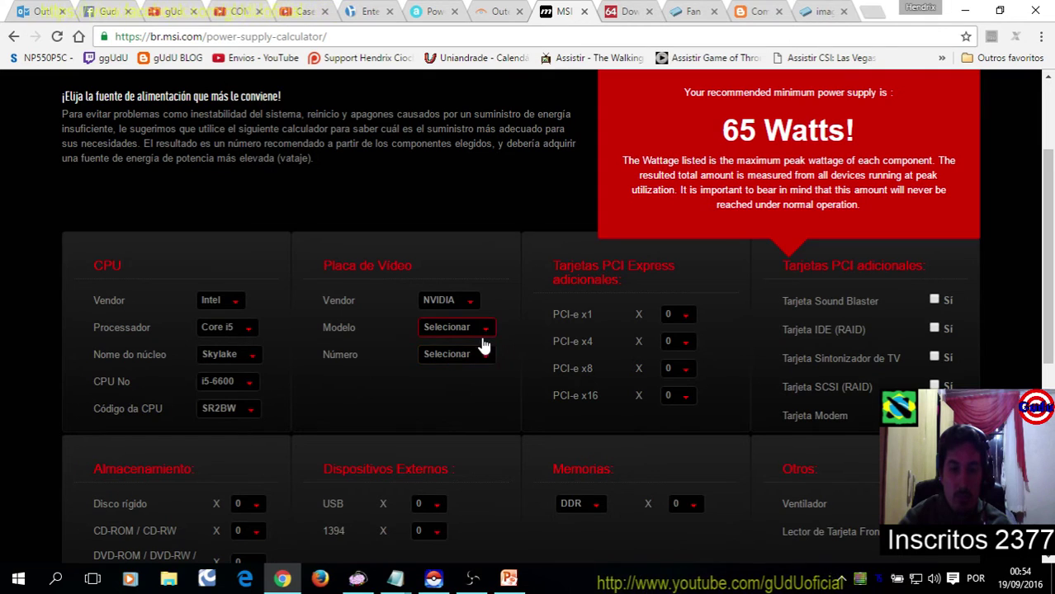
{"action": "left_click", "coordinate": [485, 331]}
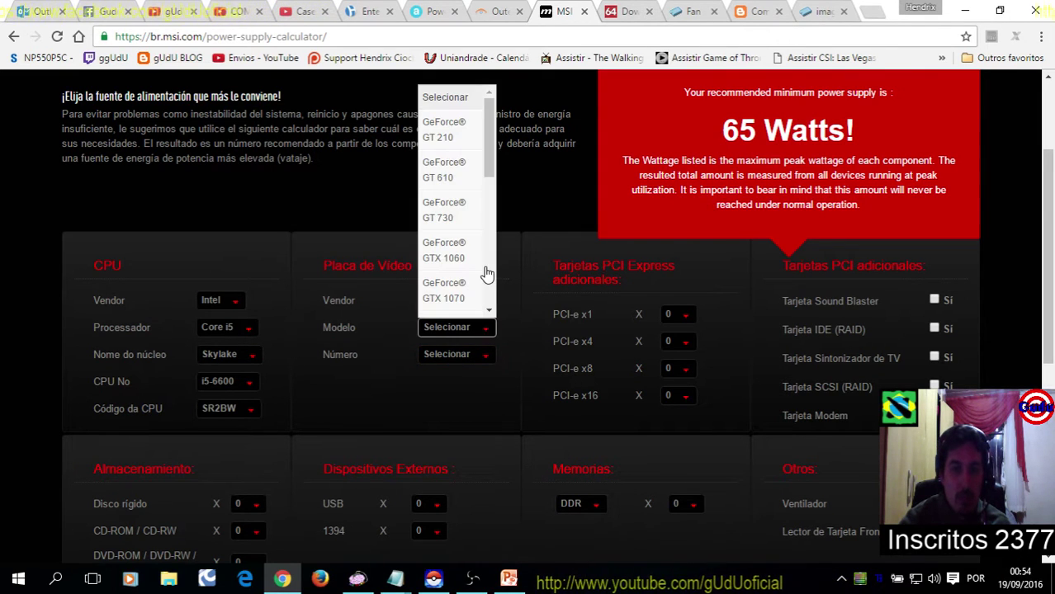
{"action": "scroll", "coordinate": [487, 273], "scroll_direction": "down", "scroll_amount": 3}
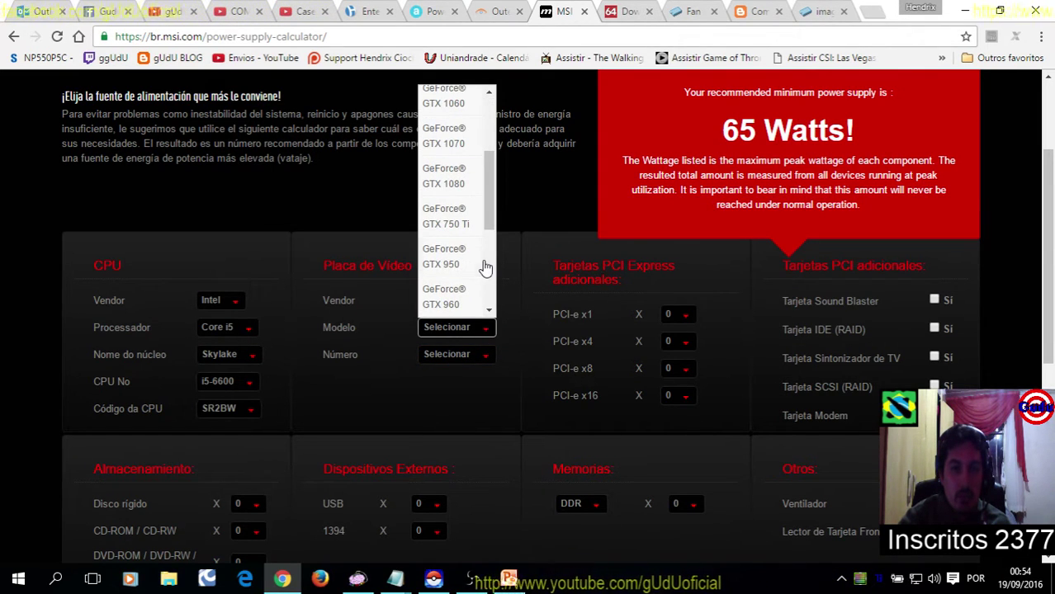
{"action": "scroll", "coordinate": [470, 271], "scroll_direction": "down", "scroll_amount": 2}
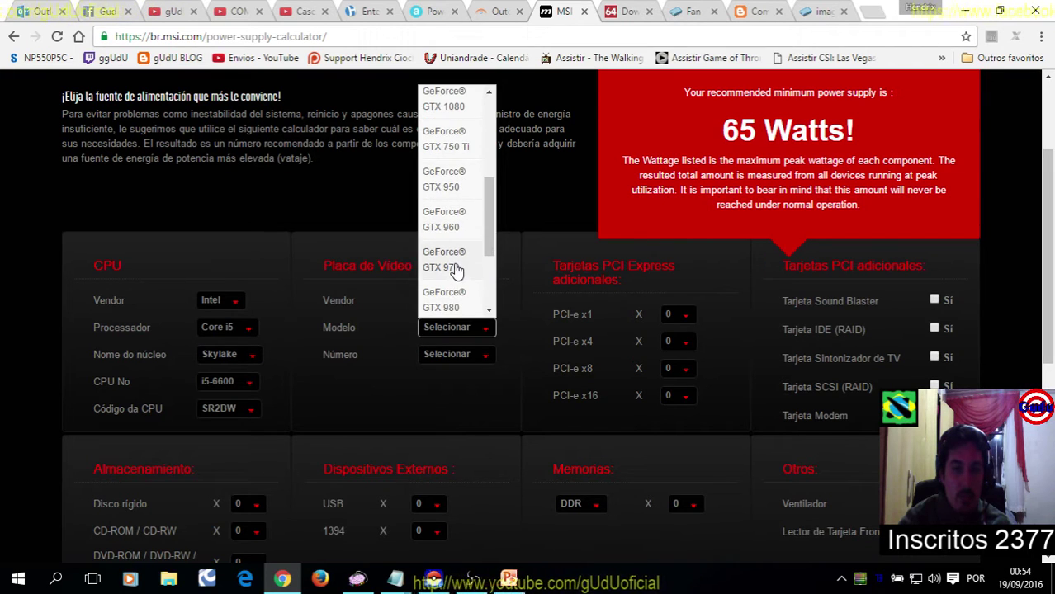
{"action": "left_click", "coordinate": [455, 269]}
{"action": "left_click", "coordinate": [445, 357]}
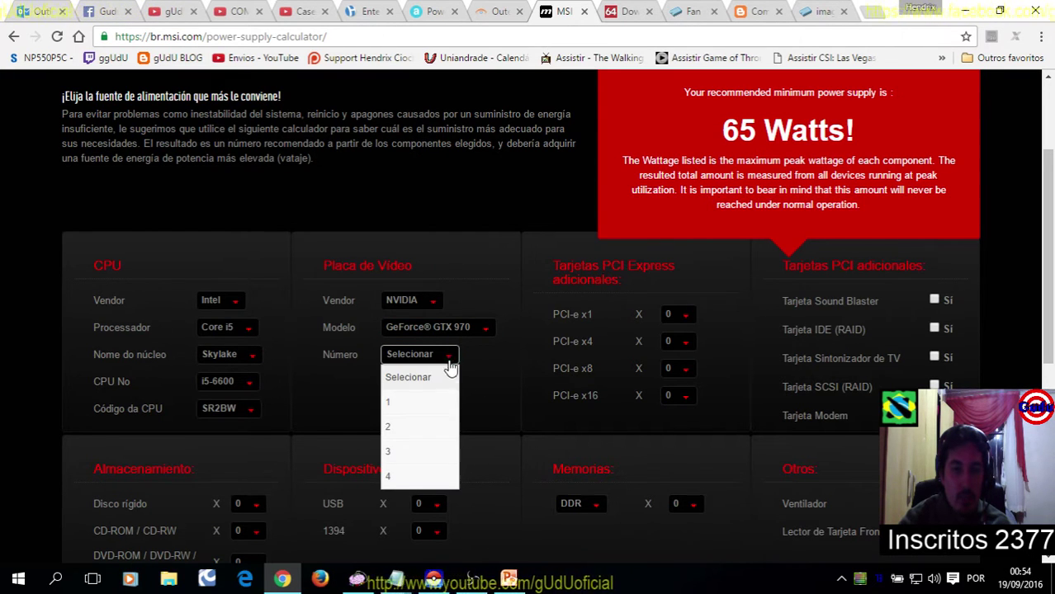
{"action": "left_click", "coordinate": [422, 404]}
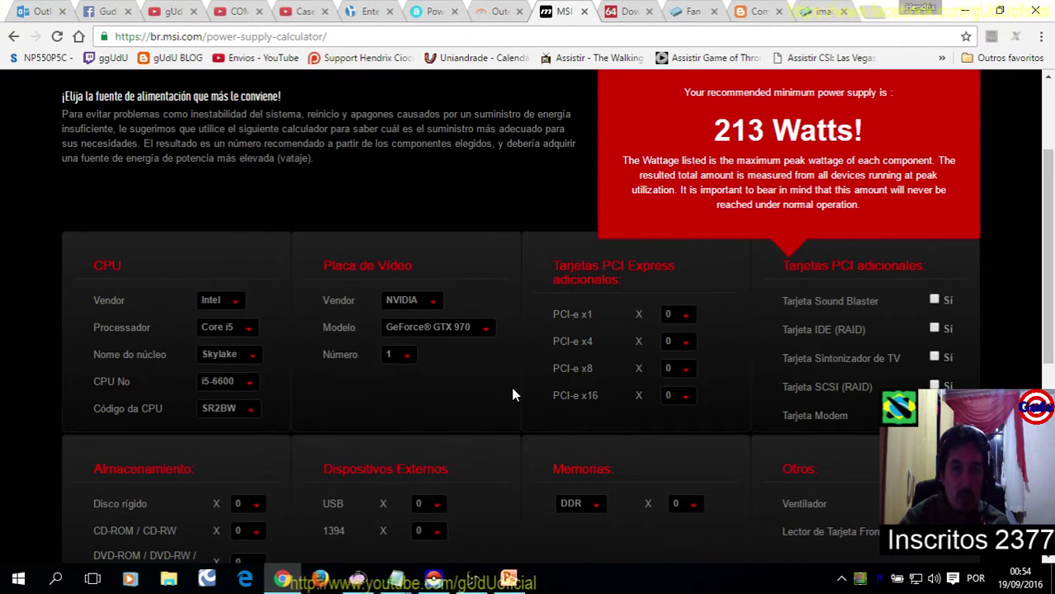
Set the storage to two hard disks and the external devices to three USB devices
{"action": "scroll", "coordinate": [526, 301], "scroll_direction": "down", "scroll_amount": 3}
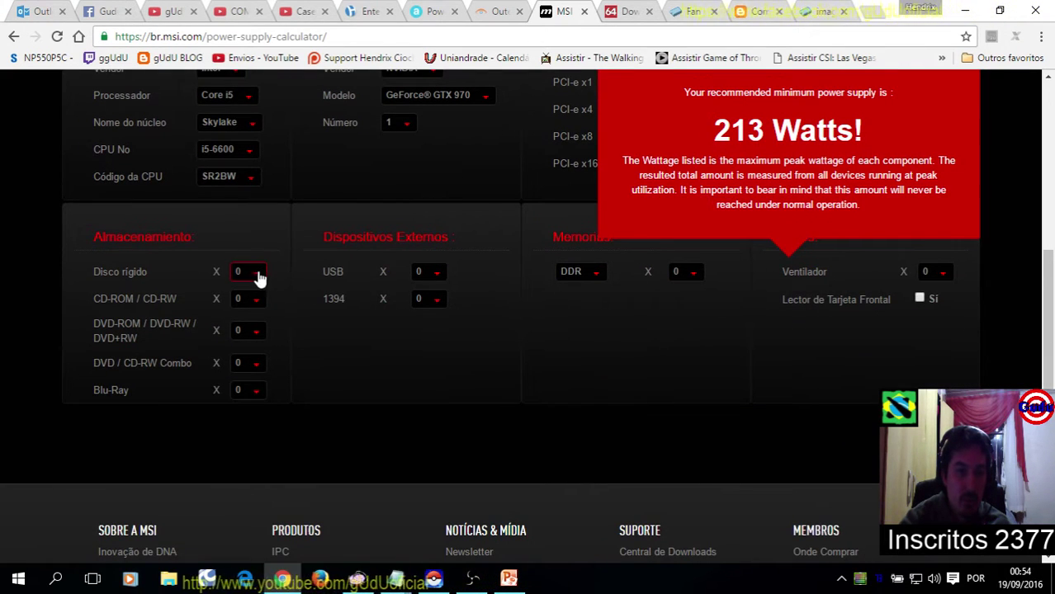
{"action": "left_click", "coordinate": [259, 276]}
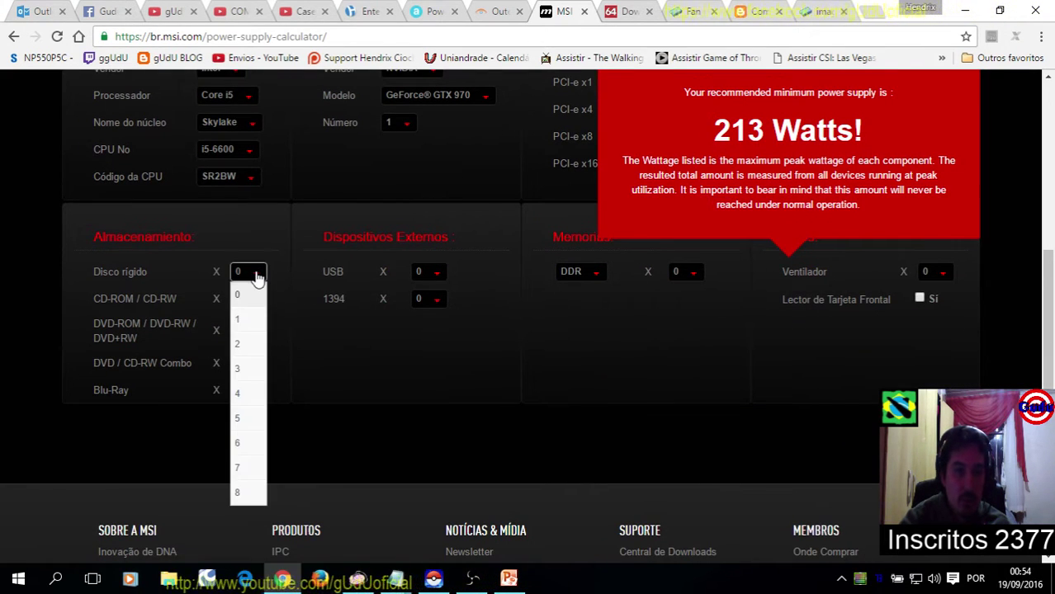
{"action": "left_click", "coordinate": [245, 347]}
{"action": "scroll", "coordinate": [303, 367], "scroll_direction": "up", "scroll_amount": 1}
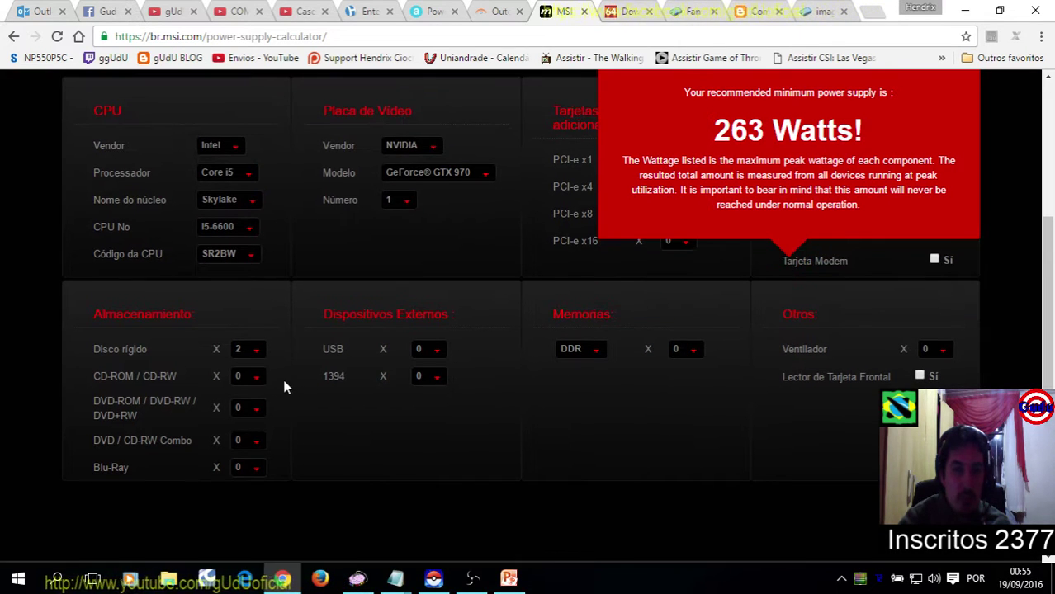
{"action": "scroll", "coordinate": [379, 389], "scroll_direction": "up", "scroll_amount": 1}
{"action": "left_click", "coordinate": [435, 427]}
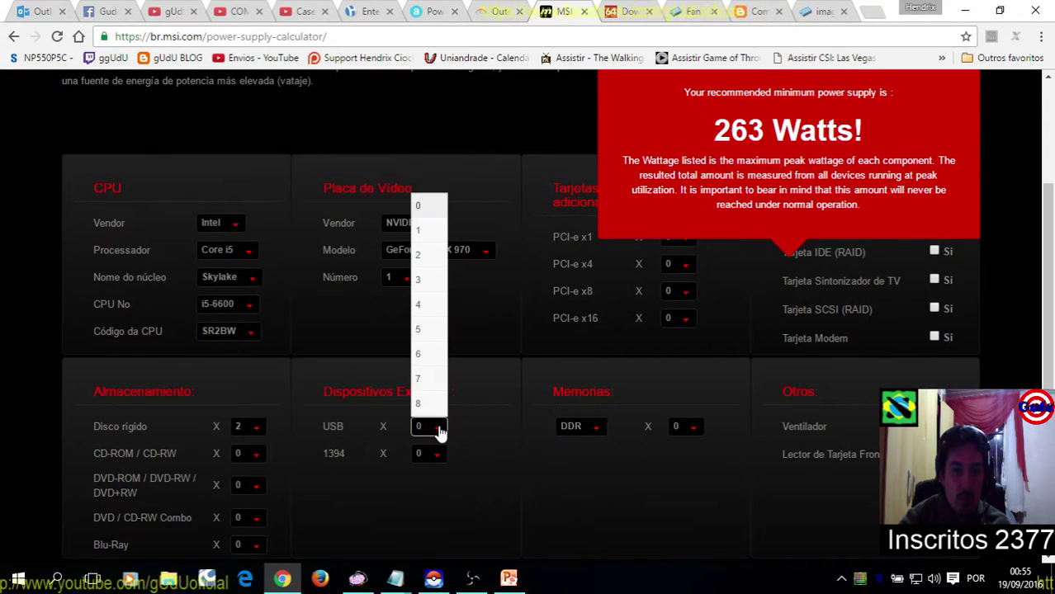
{"action": "left_click", "coordinate": [429, 281]}
Set the memory to two DDR 4 modules
{"action": "left_click", "coordinate": [596, 427]}
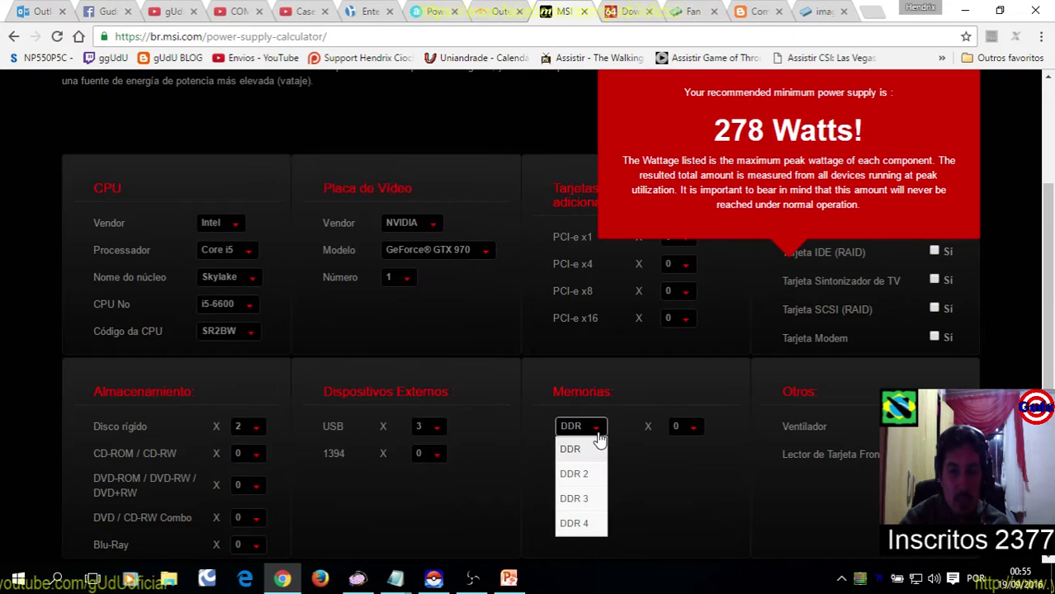
{"action": "left_click", "coordinate": [588, 521]}
{"action": "left_click", "coordinate": [685, 430]}
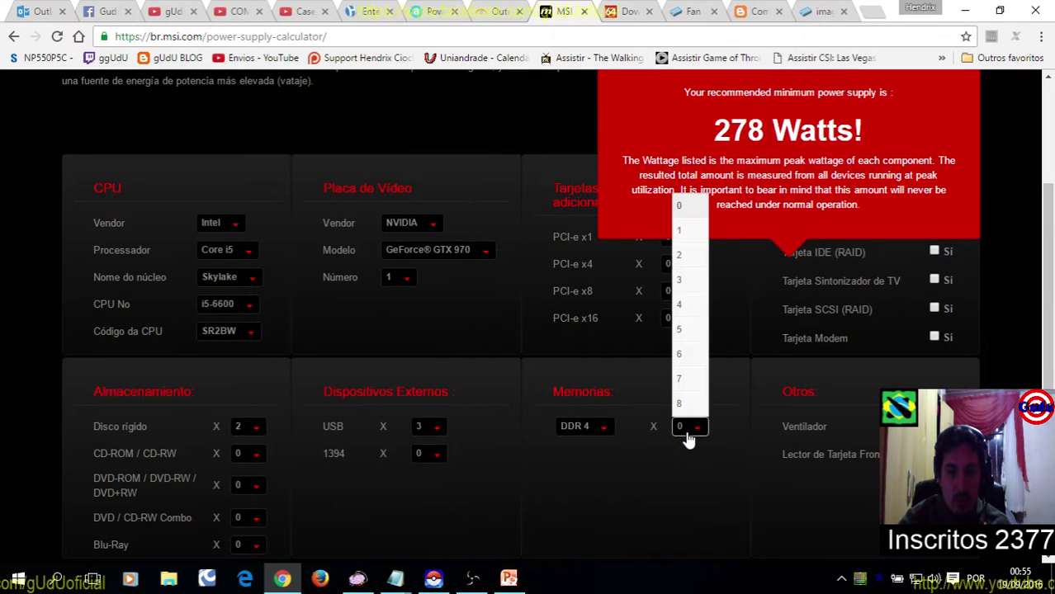
{"action": "left_click", "coordinate": [690, 262]}
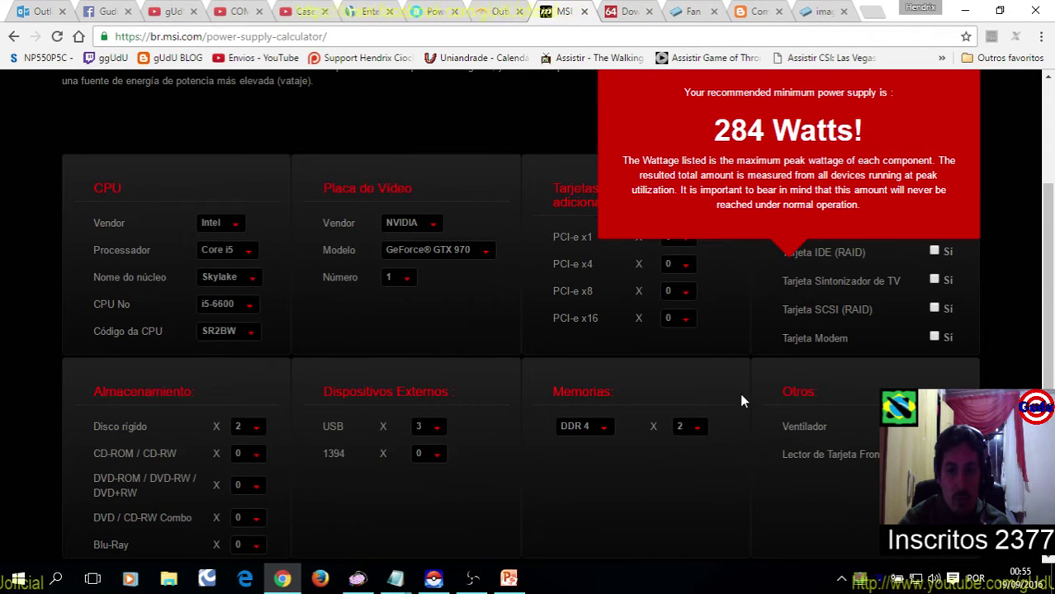
Add one PCI-e x16 card and compare the recommended wattage with the OuterVision result
{"action": "scroll", "coordinate": [740, 401], "scroll_direction": "up", "scroll_amount": 1}
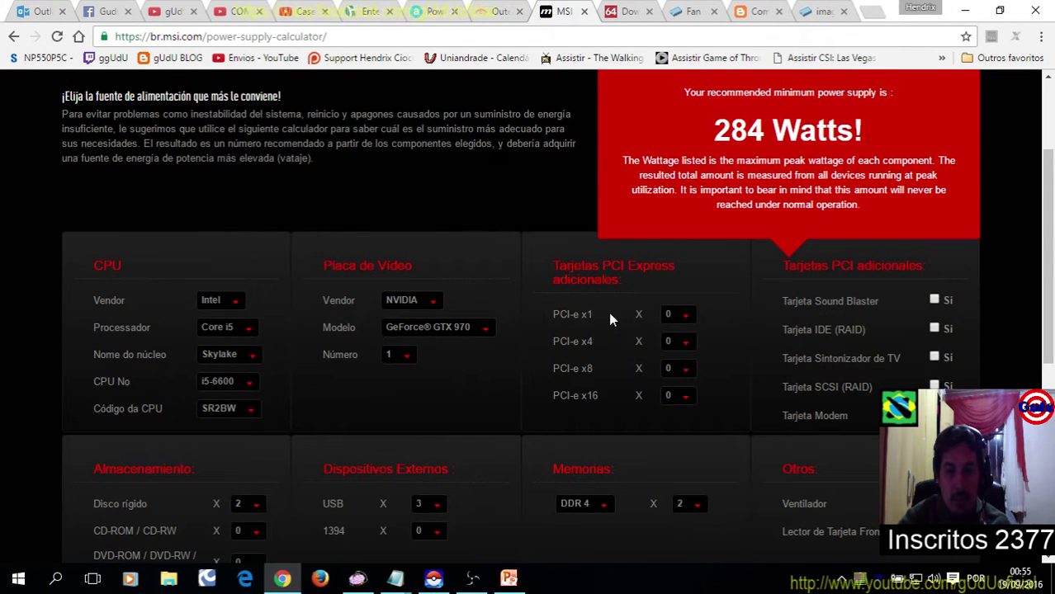
{"action": "left_click", "coordinate": [684, 399]}
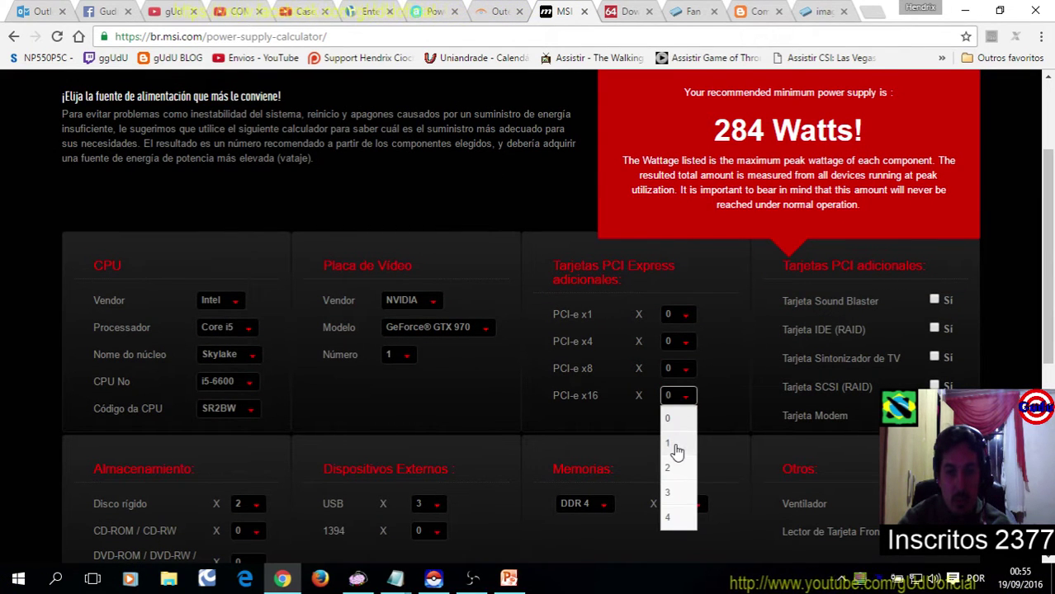
{"action": "left_click", "coordinate": [674, 445]}
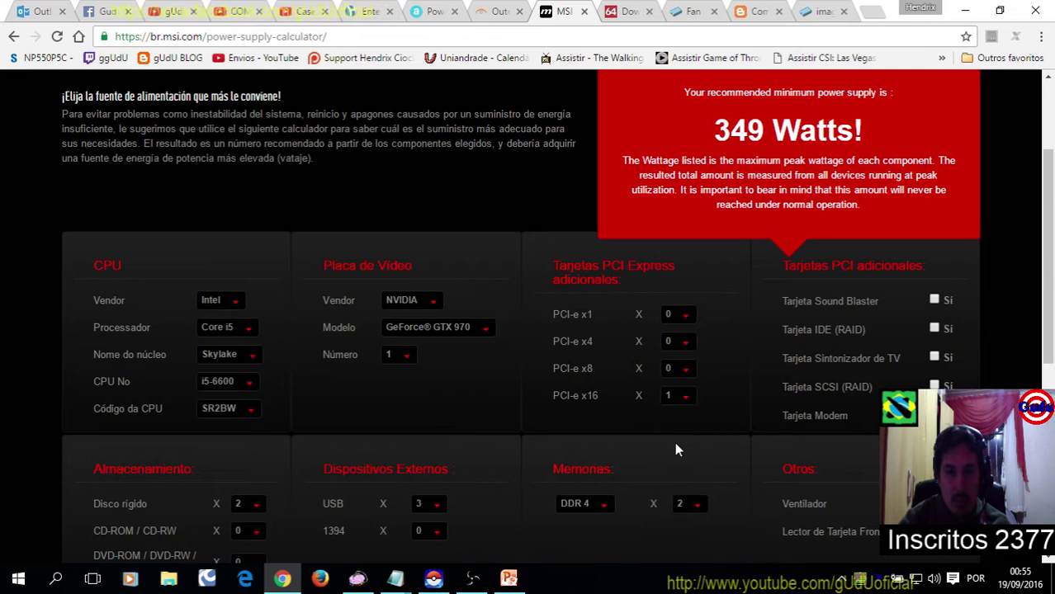
{"action": "left_click", "coordinate": [500, 11]}
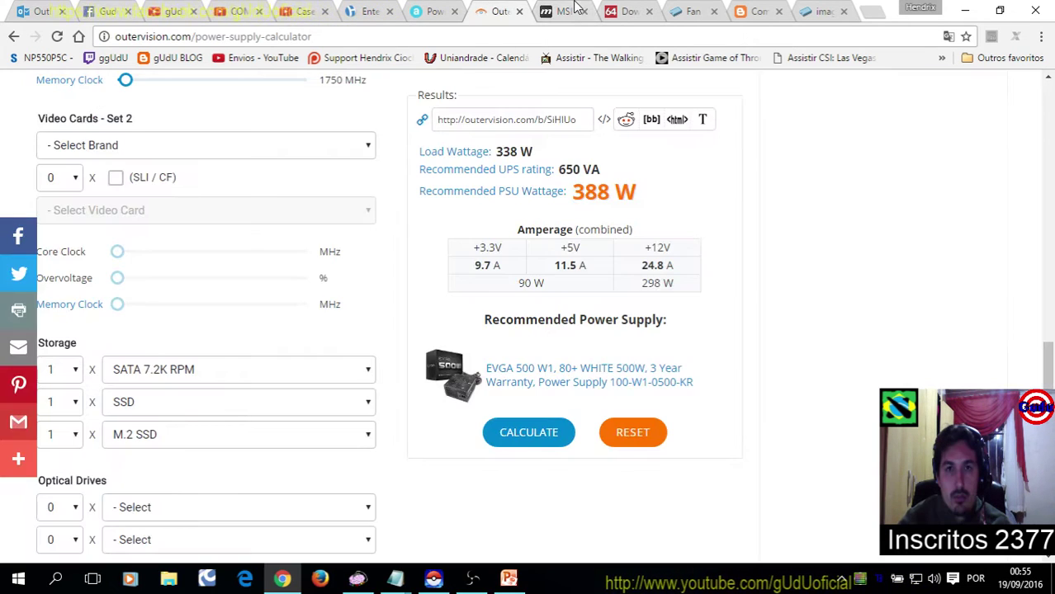
{"action": "left_click", "coordinate": [565, 11]}
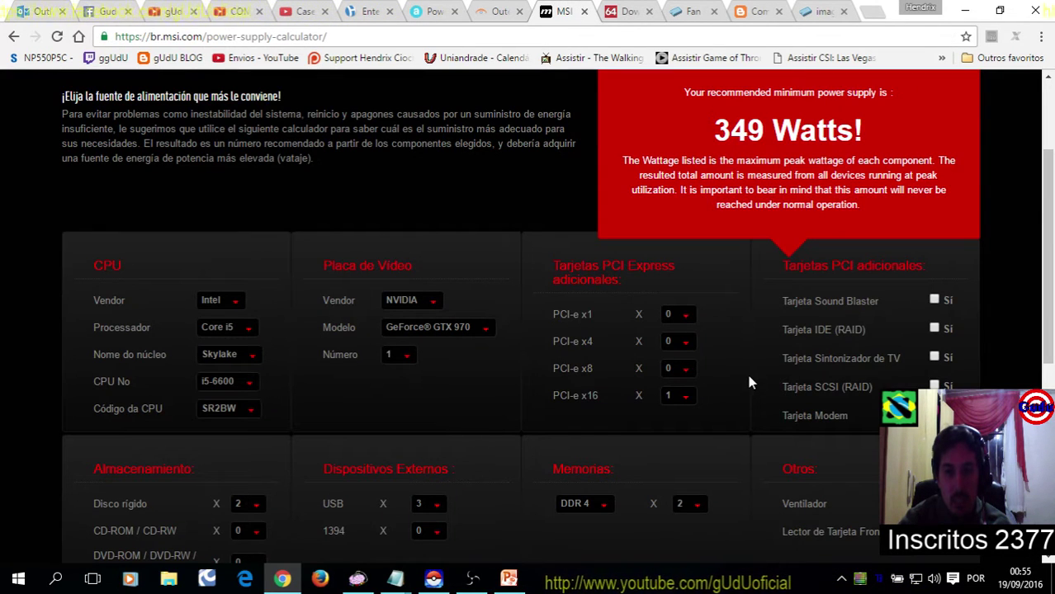
Set the number of fans to 4 and lower it to 3
{"action": "scroll", "coordinate": [749, 381], "scroll_direction": "down", "scroll_amount": 1}
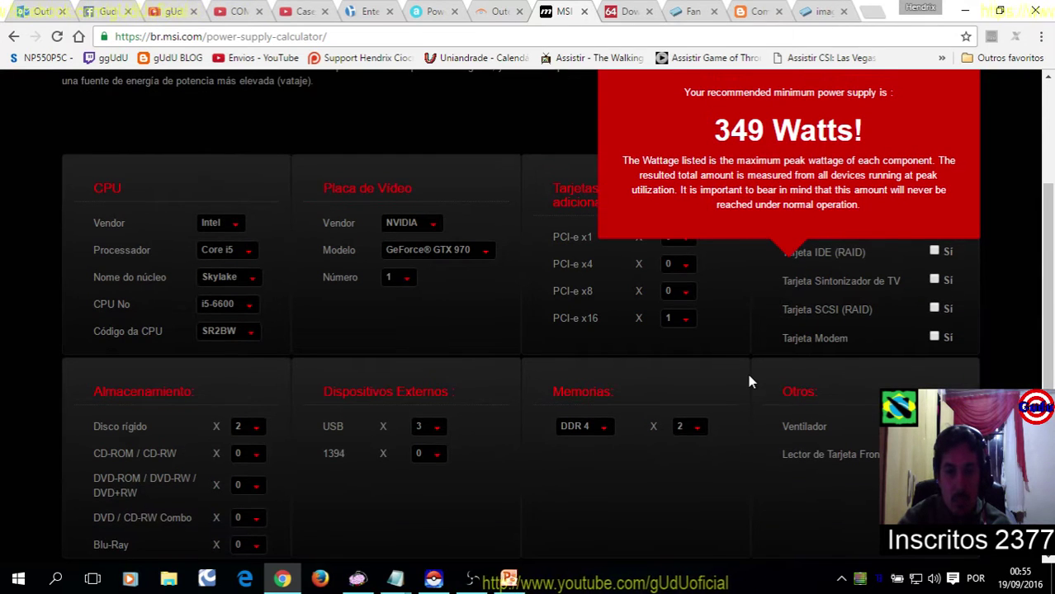
{"action": "left_click", "coordinate": [932, 430]}
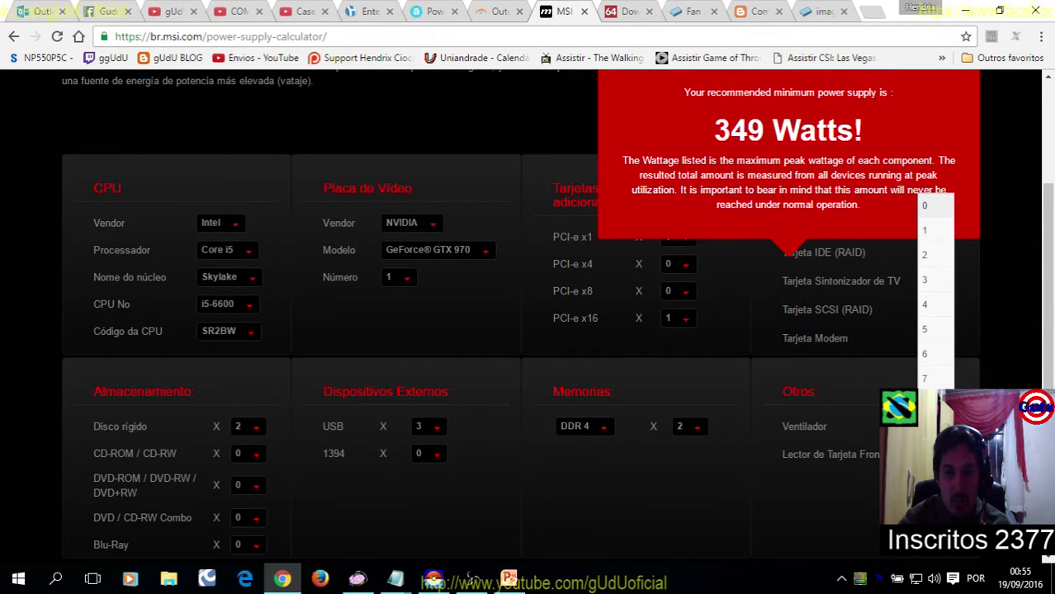
{"action": "left_click", "coordinate": [936, 310]}
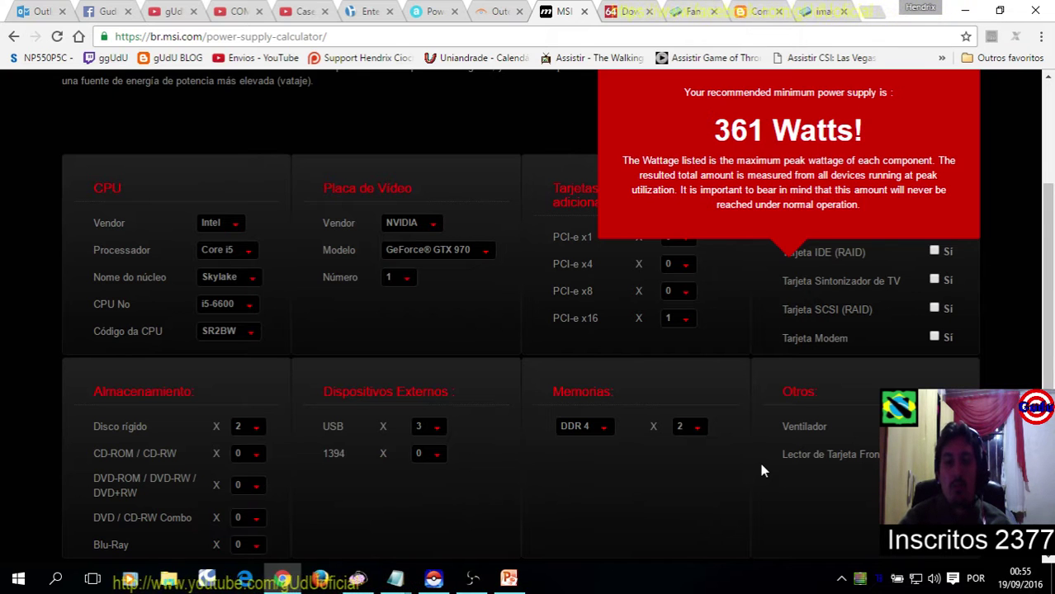
{"action": "scroll", "coordinate": [762, 470], "scroll_direction": "down", "scroll_amount": 1}
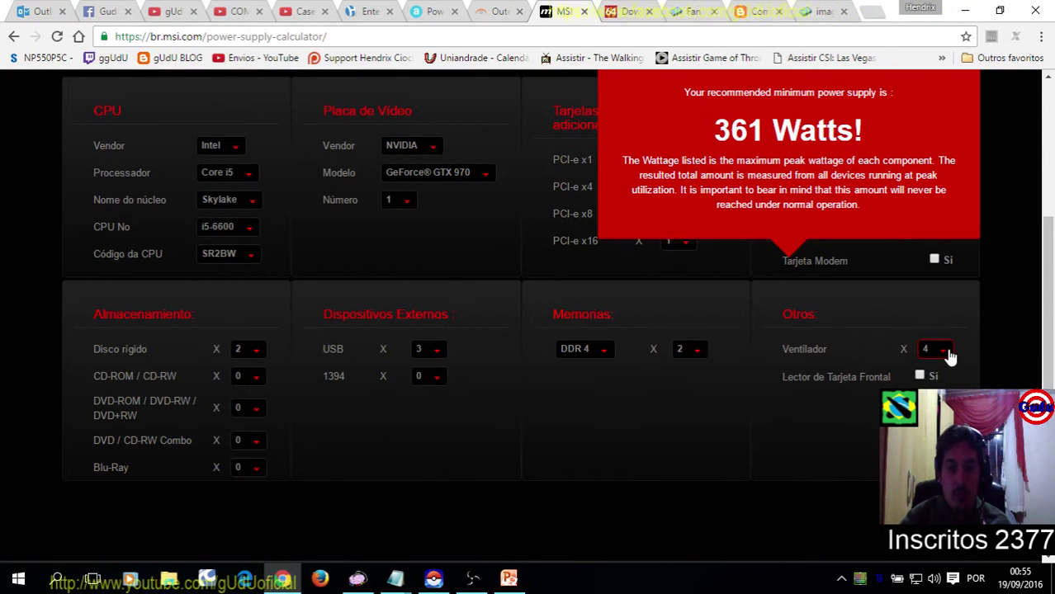
{"action": "scroll", "coordinate": [751, 479], "scroll_direction": "up", "scroll_amount": 1}
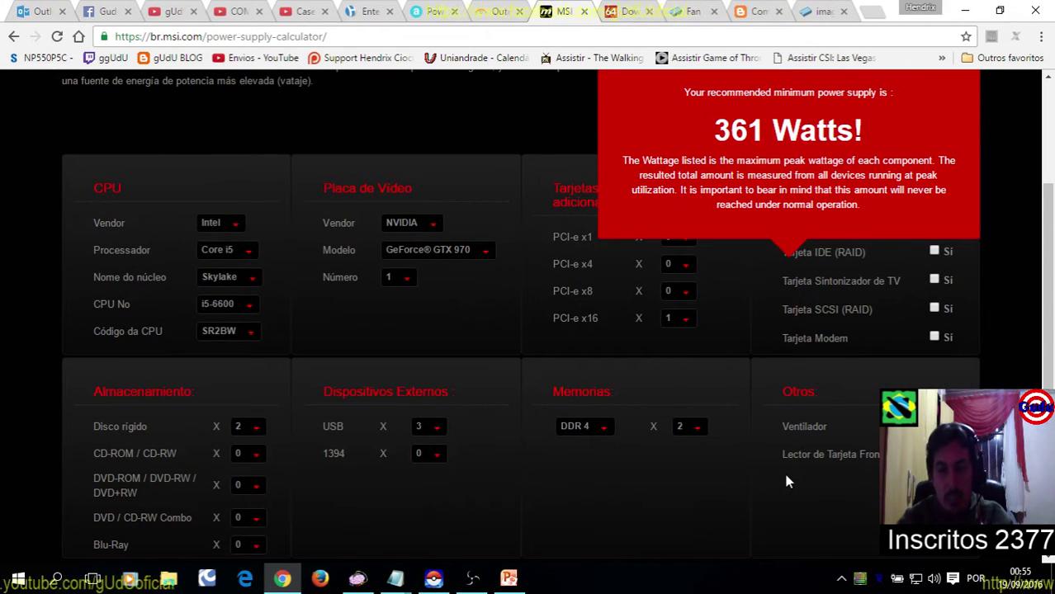
{"action": "left_click", "coordinate": [929, 426]}
{"action": "left_click", "coordinate": [939, 280]}
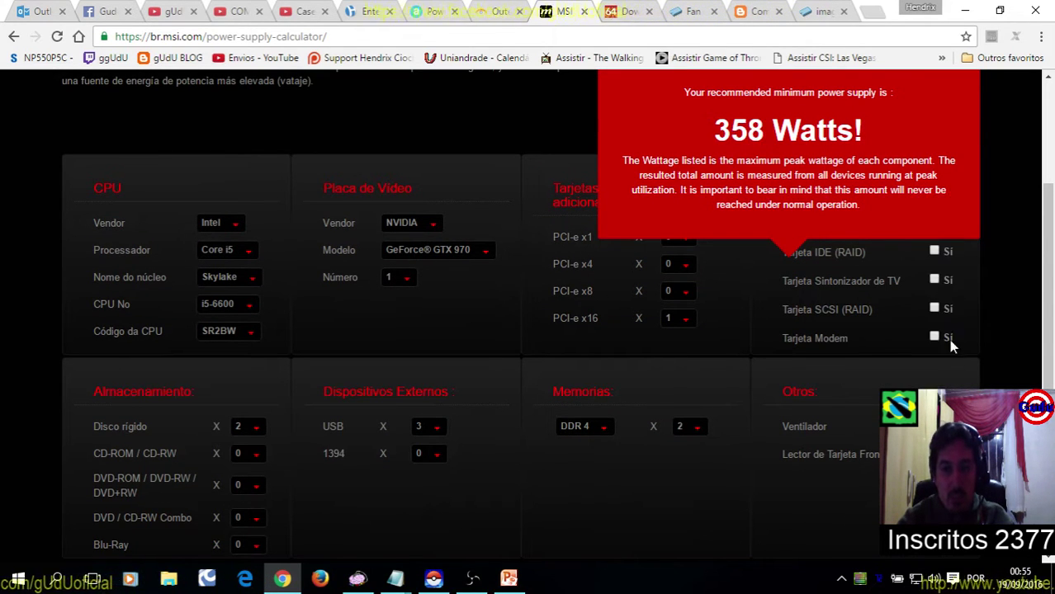
Compare the MSI recommended minimum wattage with the OuterVision recommended PSU wattage
{"action": "left_click", "coordinate": [505, 8]}
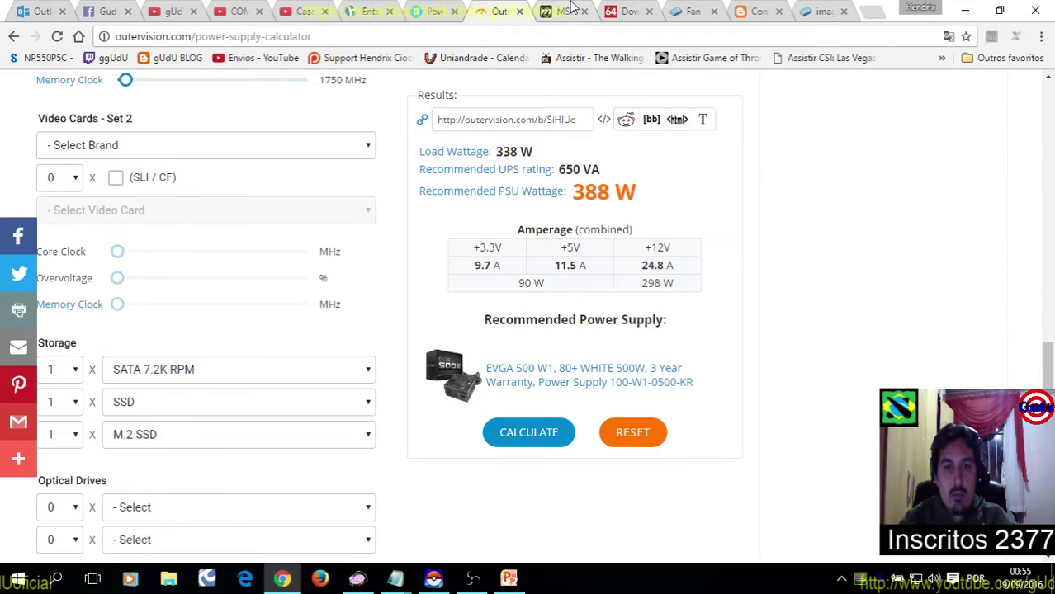
{"action": "left_click", "coordinate": [545, 10]}
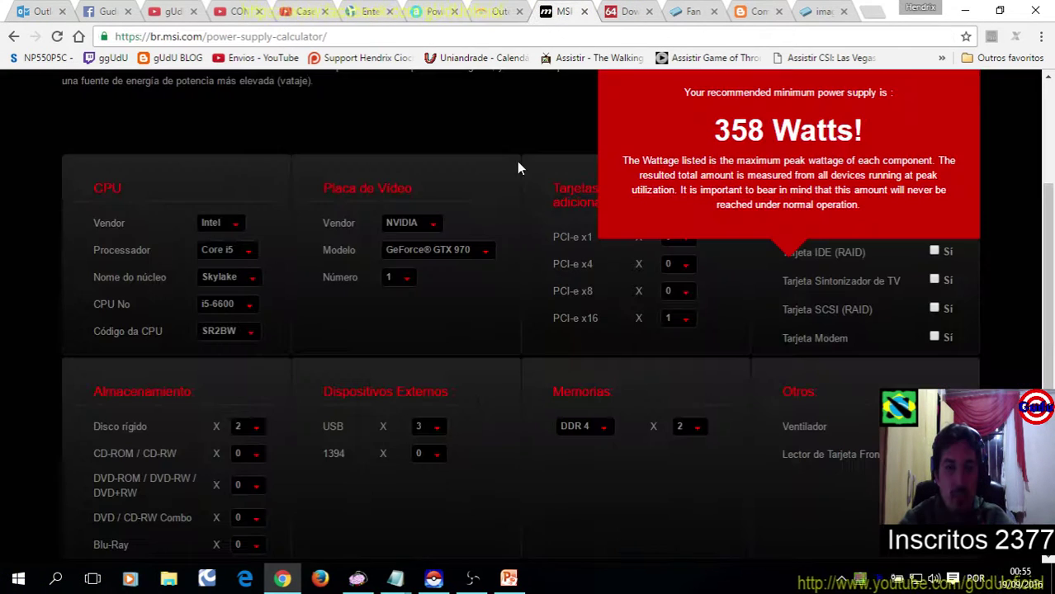
{"action": "scroll", "coordinate": [582, 459], "scroll_direction": "up", "scroll_amount": 2}
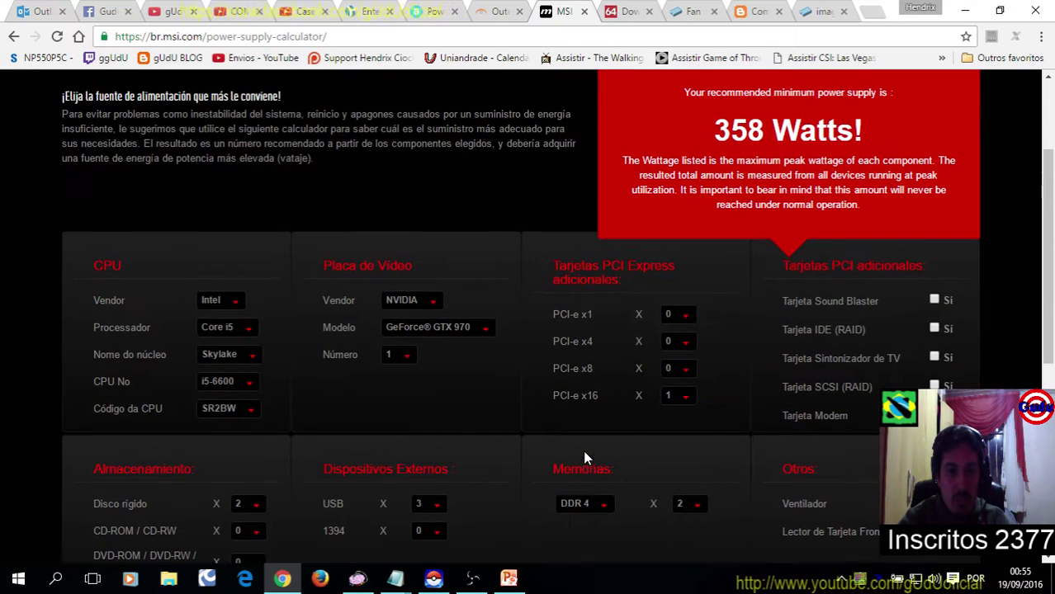
{"action": "scroll", "coordinate": [714, 382], "scroll_direction": "up", "scroll_amount": 2}
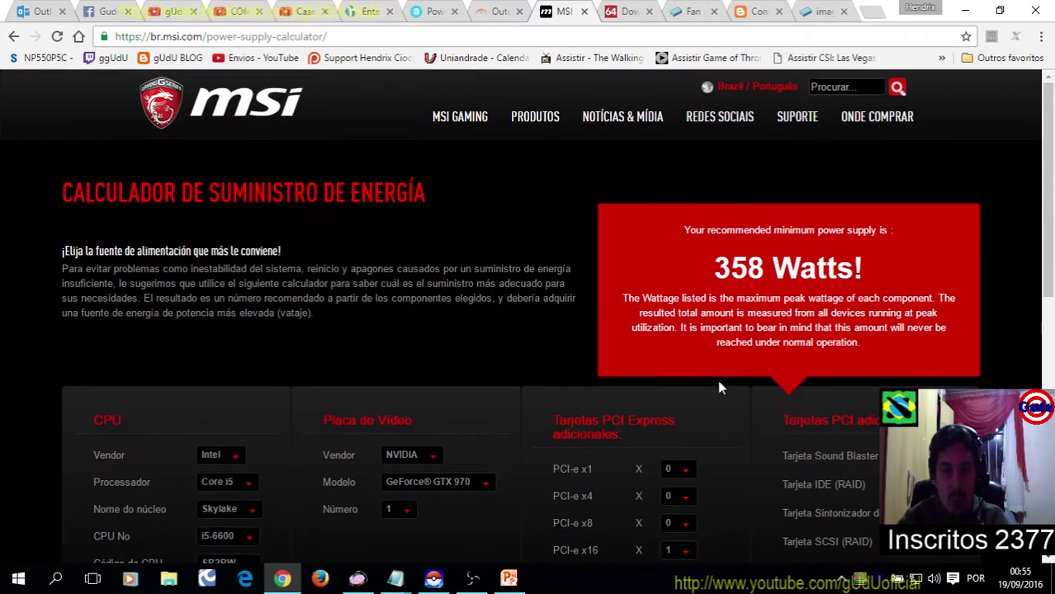
{"action": "scroll", "coordinate": [743, 363], "scroll_direction": "down", "scroll_amount": 1}
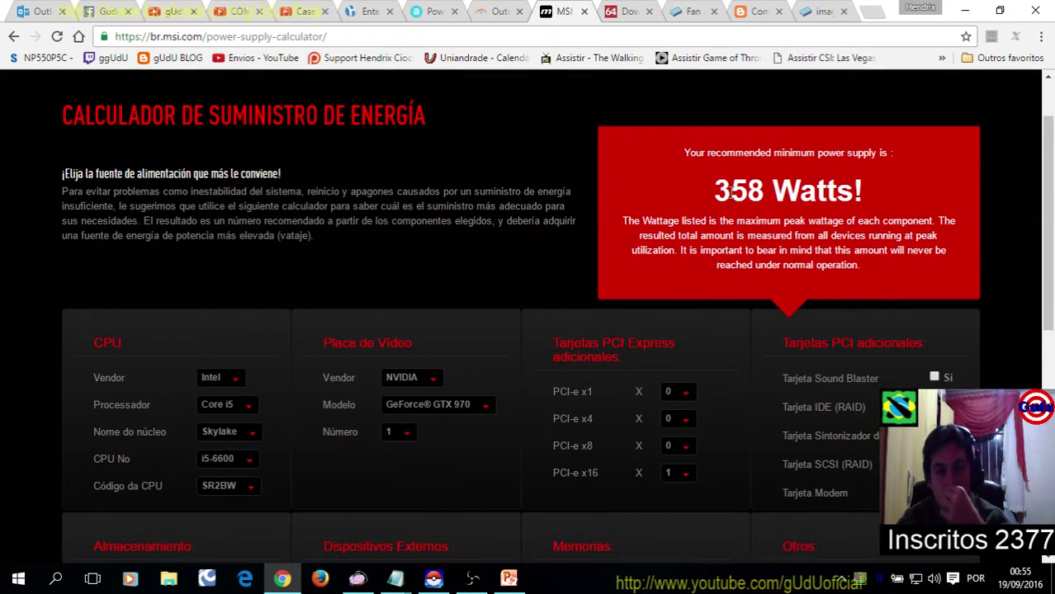
{"action": "left_click", "coordinate": [501, 11]}
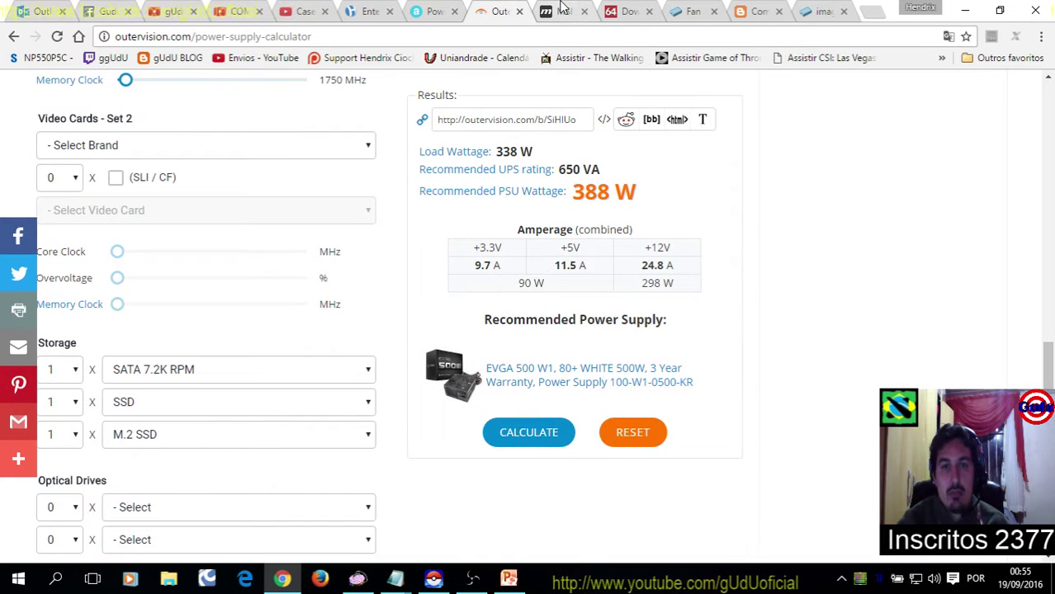
{"action": "left_click", "coordinate": [564, 11]}
Set the number of fans to 5 in the MSI calculator
{"action": "scroll", "coordinate": [768, 282], "scroll_direction": "down", "scroll_amount": 3}
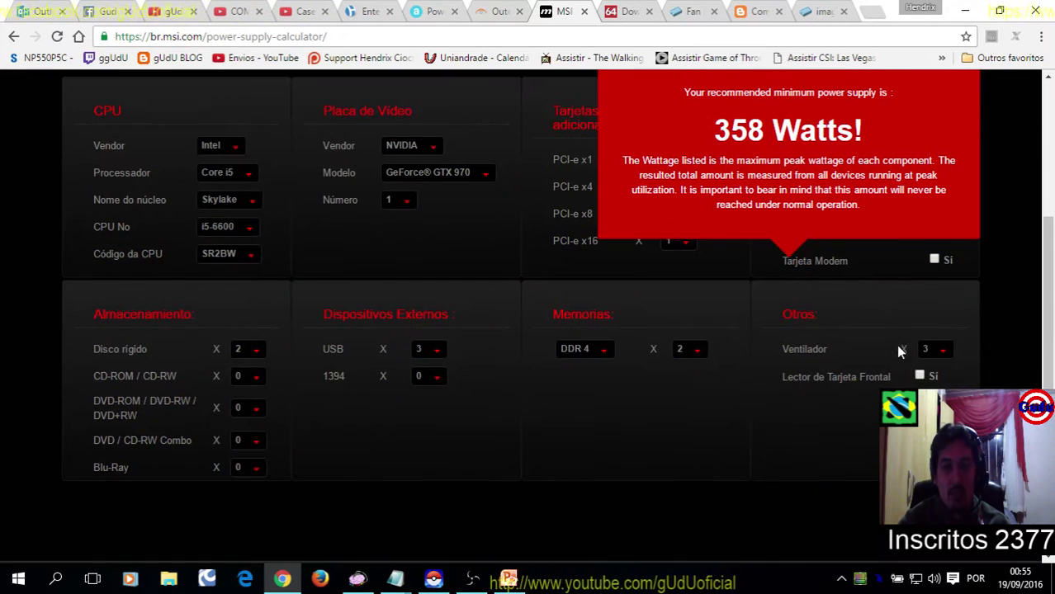
{"action": "left_click", "coordinate": [942, 353]}
{"action": "left_click", "coordinate": [937, 256]}
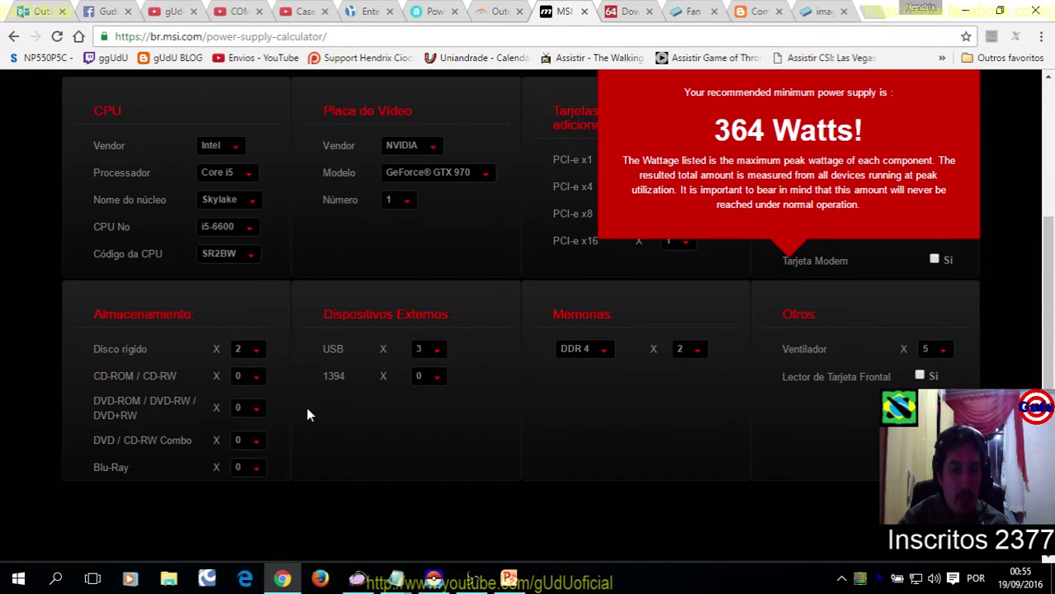
Add one CD-ROM / CD-RW drive to the storage and check the recommended wattage
{"action": "scroll", "coordinate": [288, 402], "scroll_direction": "up", "scroll_amount": 1}
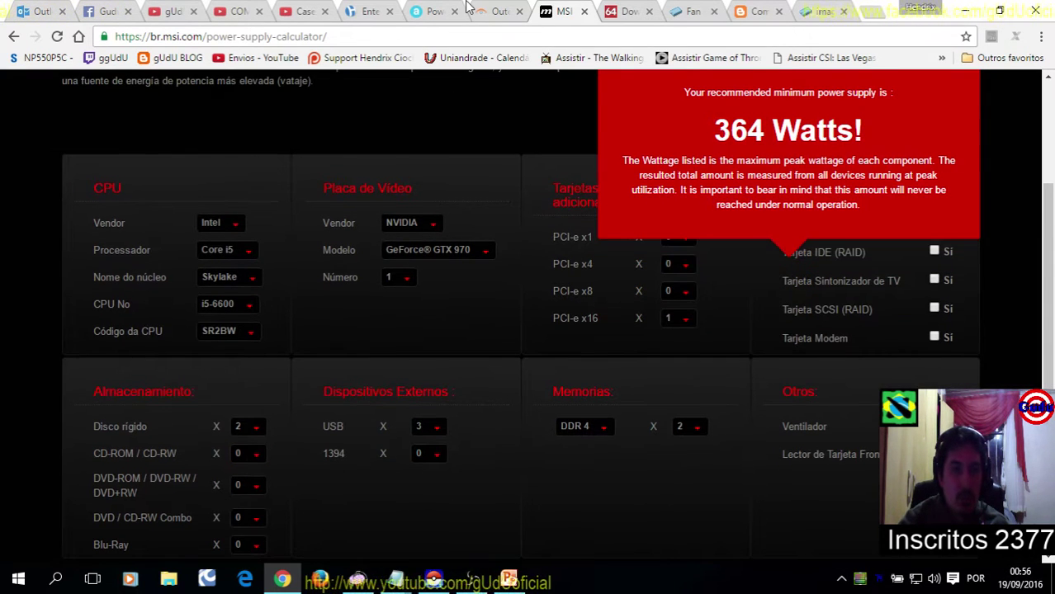
{"action": "scroll", "coordinate": [466, 281], "scroll_direction": "up", "scroll_amount": 1}
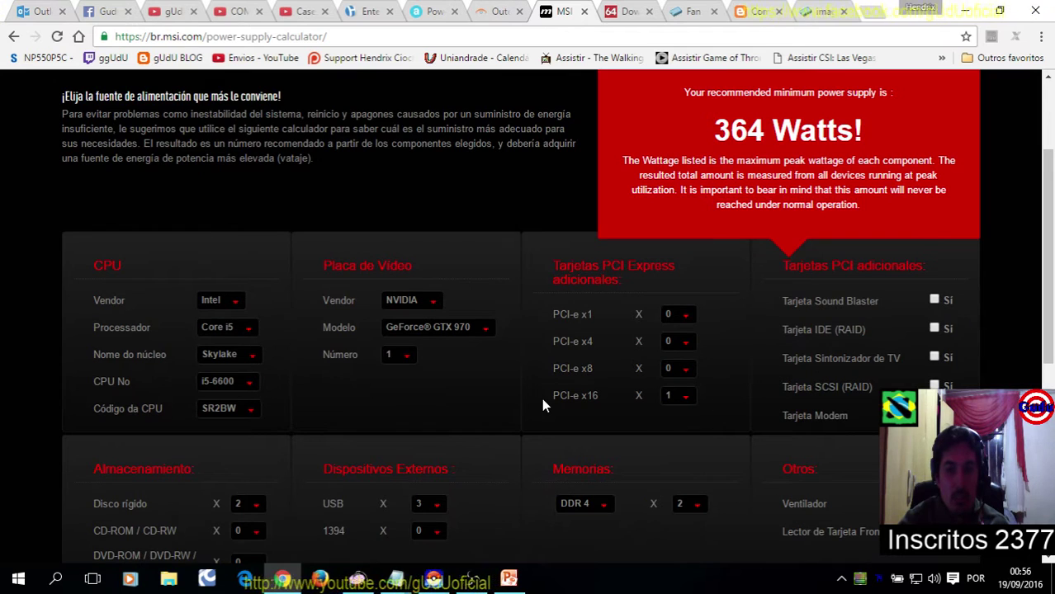
{"action": "scroll", "coordinate": [541, 405], "scroll_direction": "up", "scroll_amount": 1}
{"action": "scroll", "coordinate": [542, 400], "scroll_direction": "down", "scroll_amount": 2}
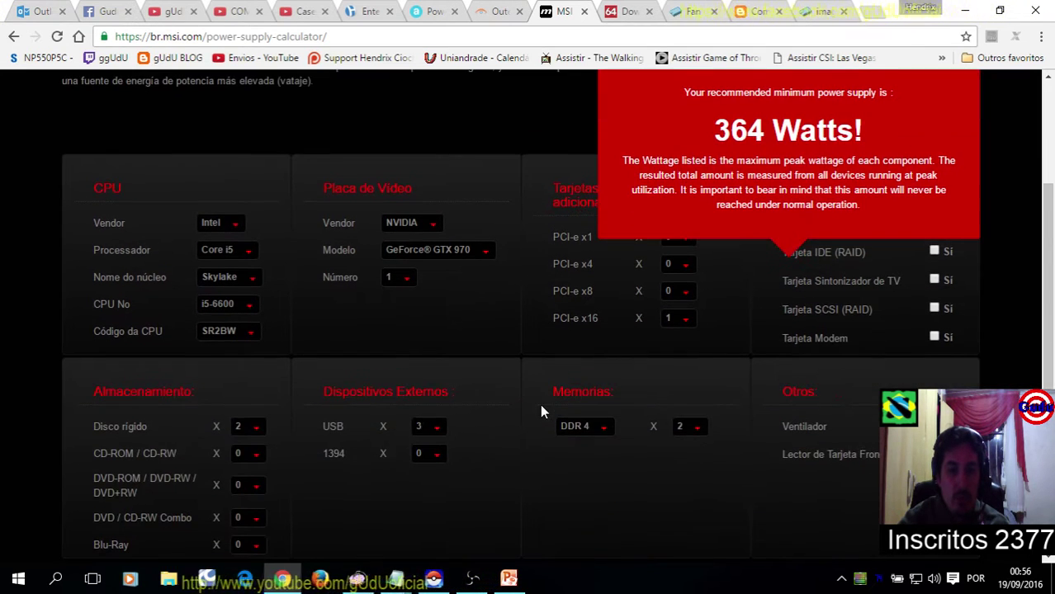
{"action": "left_click", "coordinate": [261, 460]}
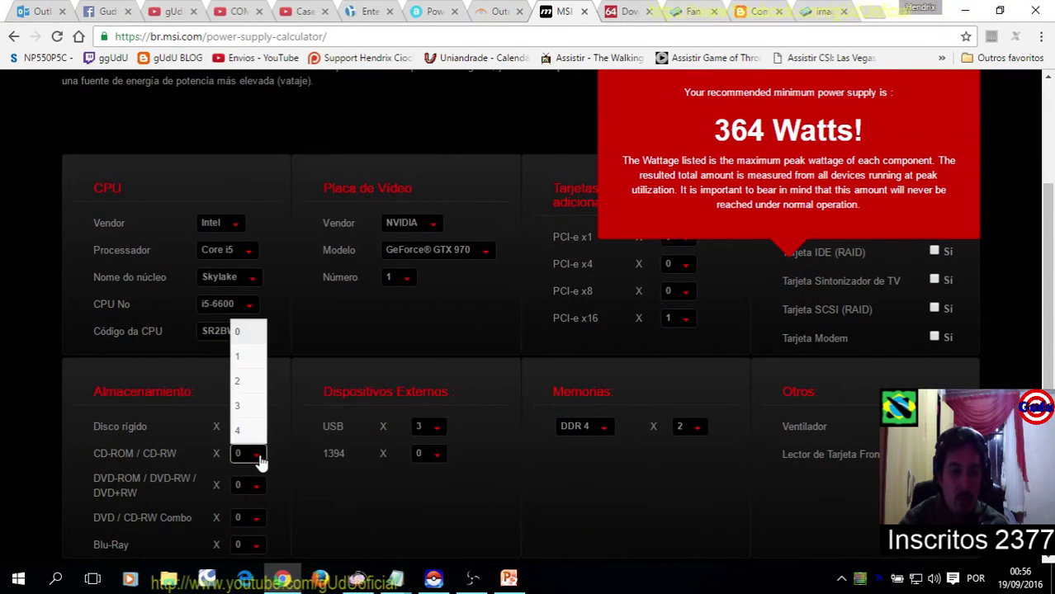
{"action": "left_click", "coordinate": [252, 358]}
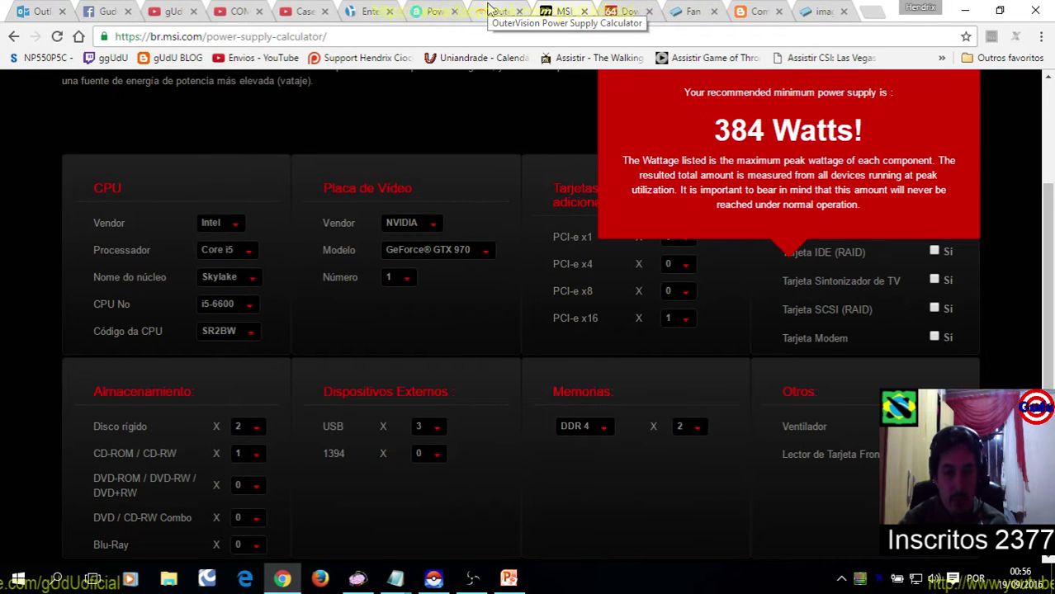
{"action": "scroll", "coordinate": [532, 244], "scroll_direction": "up", "scroll_amount": 1}
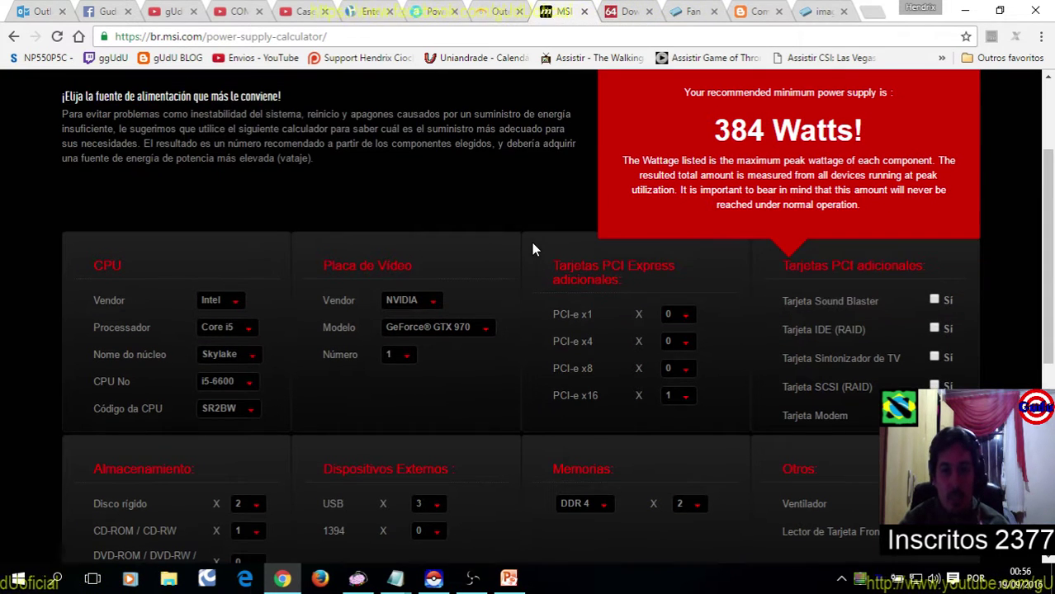
Switch to the OuterVision calculator and set the standard mouse and standard keyboard quantities to 0
{"action": "left_click", "coordinate": [501, 11]}
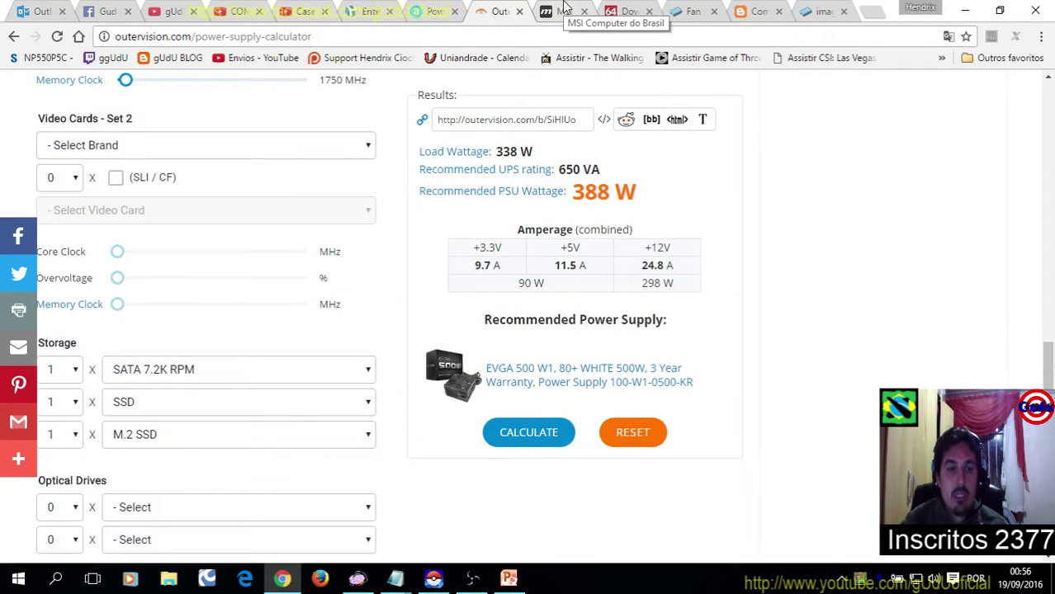
{"action": "scroll", "coordinate": [475, 216], "scroll_direction": "down", "scroll_amount": 3}
{"action": "scroll", "coordinate": [460, 227], "scroll_direction": "down", "scroll_amount": 2}
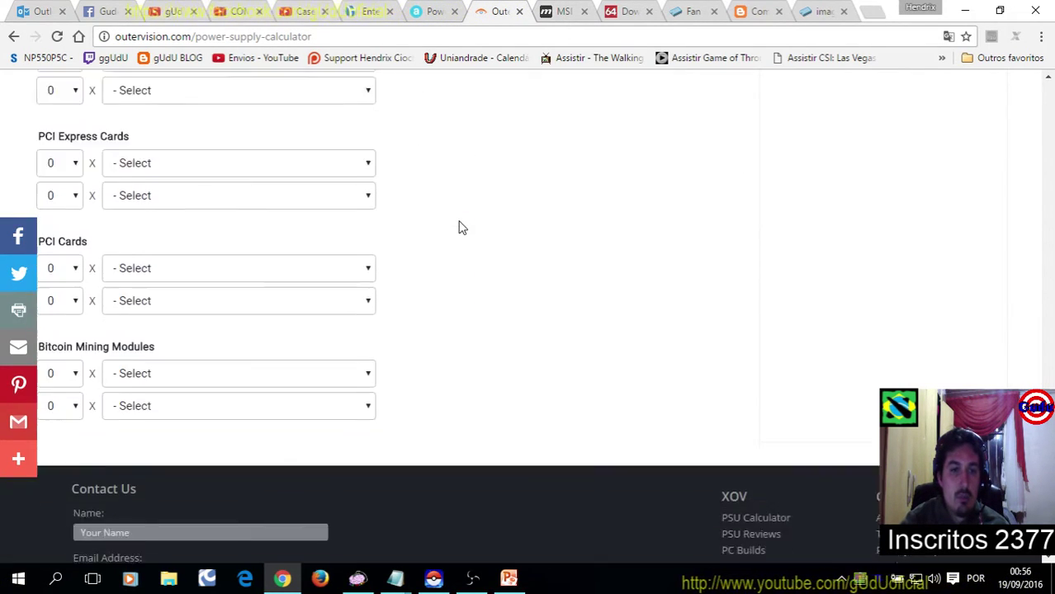
{"action": "scroll", "coordinate": [459, 231], "scroll_direction": "up", "scroll_amount": 10}
{"action": "scroll", "coordinate": [439, 240], "scroll_direction": "up", "scroll_amount": 2}
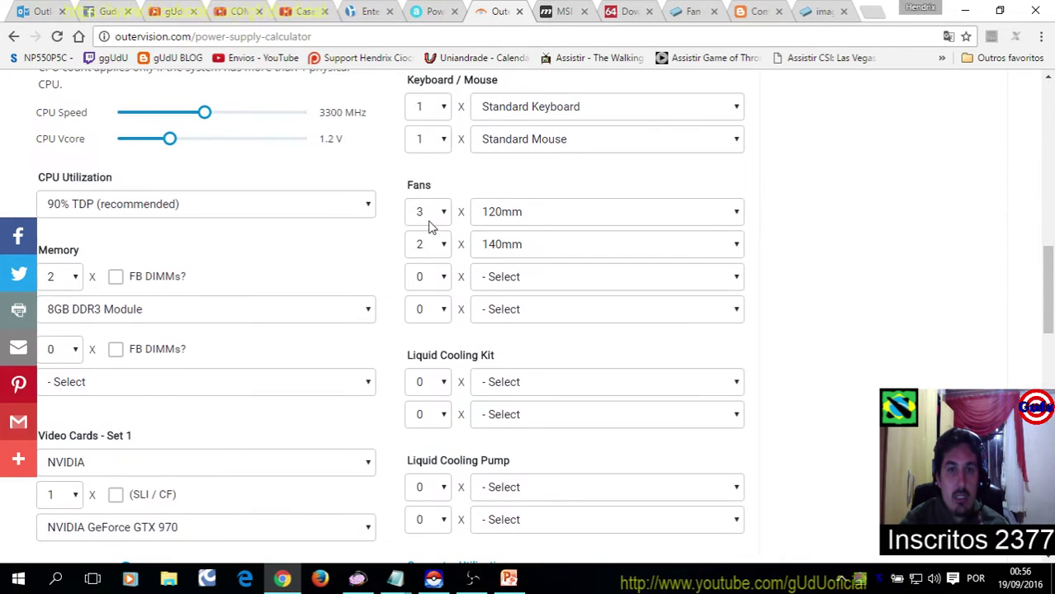
{"action": "left_click", "coordinate": [443, 140]}
{"action": "left_click", "coordinate": [419, 161]}
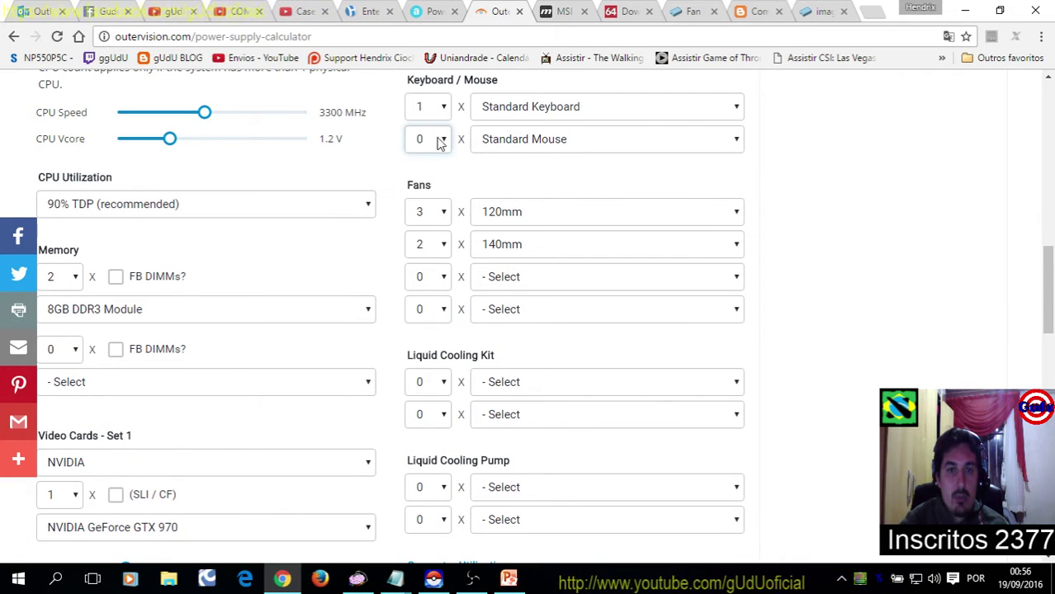
{"action": "left_click", "coordinate": [443, 107]}
{"action": "left_click", "coordinate": [437, 129]}
Recalculate the OuterVision power supply results with the changed peripherals
{"action": "scroll", "coordinate": [491, 360], "scroll_direction": "down", "scroll_amount": 3}
{"action": "scroll", "coordinate": [490, 360], "scroll_direction": "down", "scroll_amount": 2}
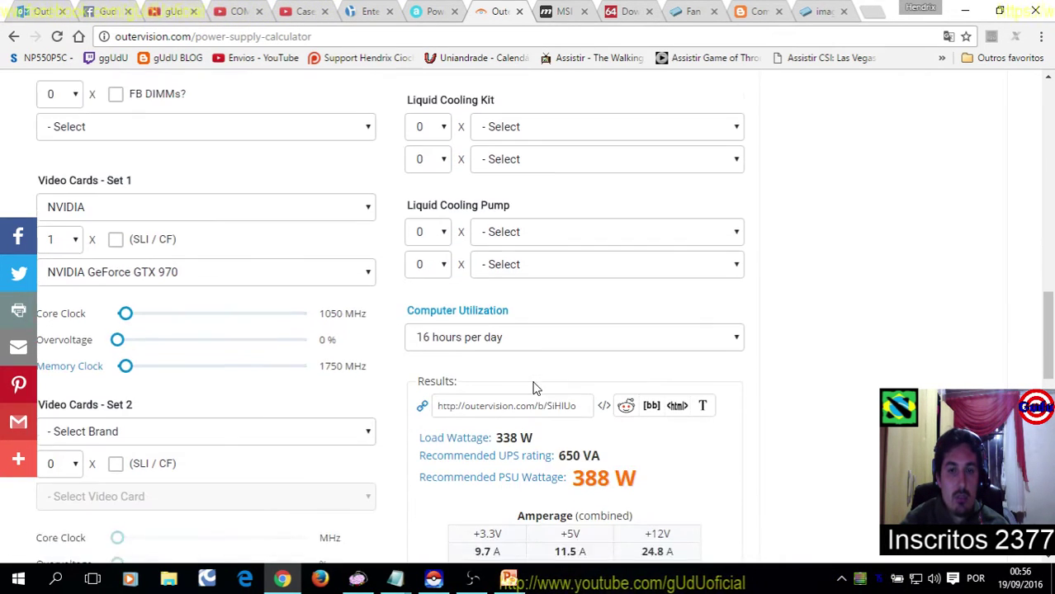
{"action": "scroll", "coordinate": [443, 252], "scroll_direction": "down", "scroll_amount": 3}
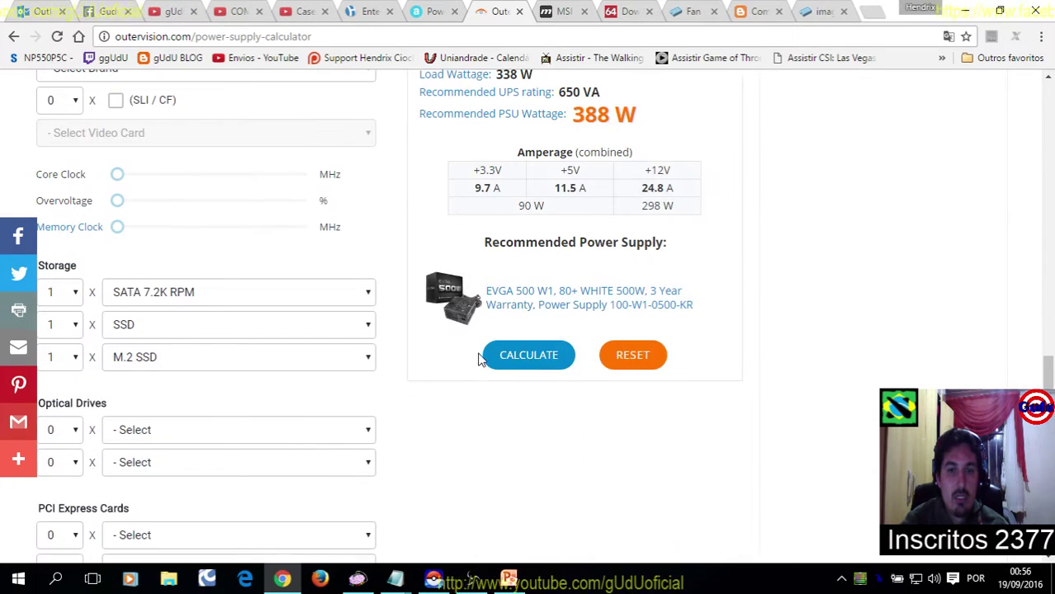
{"action": "left_click", "coordinate": [531, 356]}
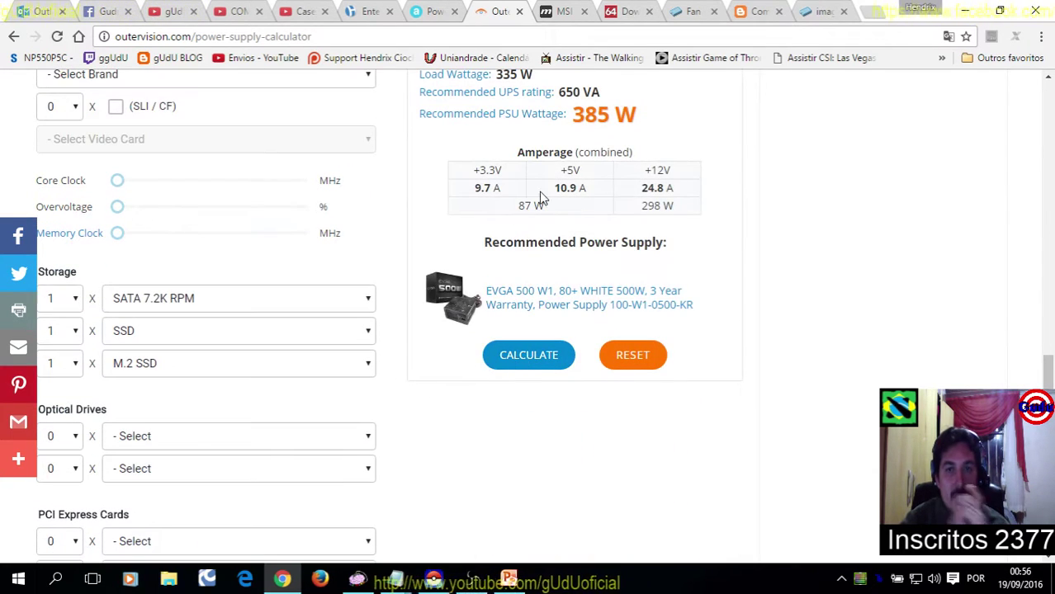
Set the standard mouse and standard keyboard quantities back to 1 and recalculate the power supply results
{"action": "scroll", "coordinate": [528, 226], "scroll_direction": "up", "scroll_amount": 9}
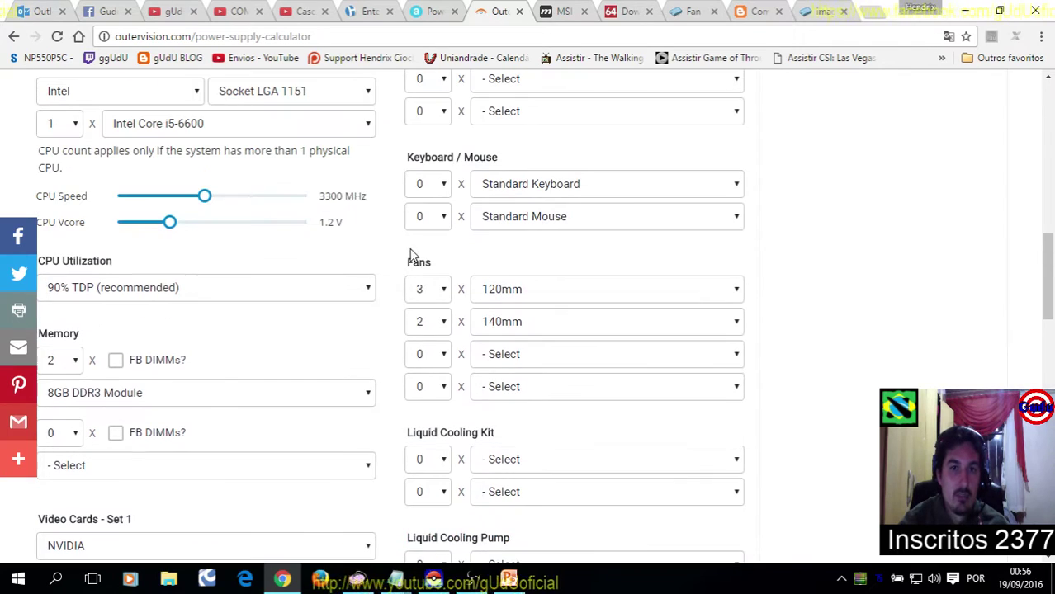
{"action": "left_click", "coordinate": [439, 223]}
{"action": "left_click", "coordinate": [429, 252]}
{"action": "left_click", "coordinate": [441, 183]}
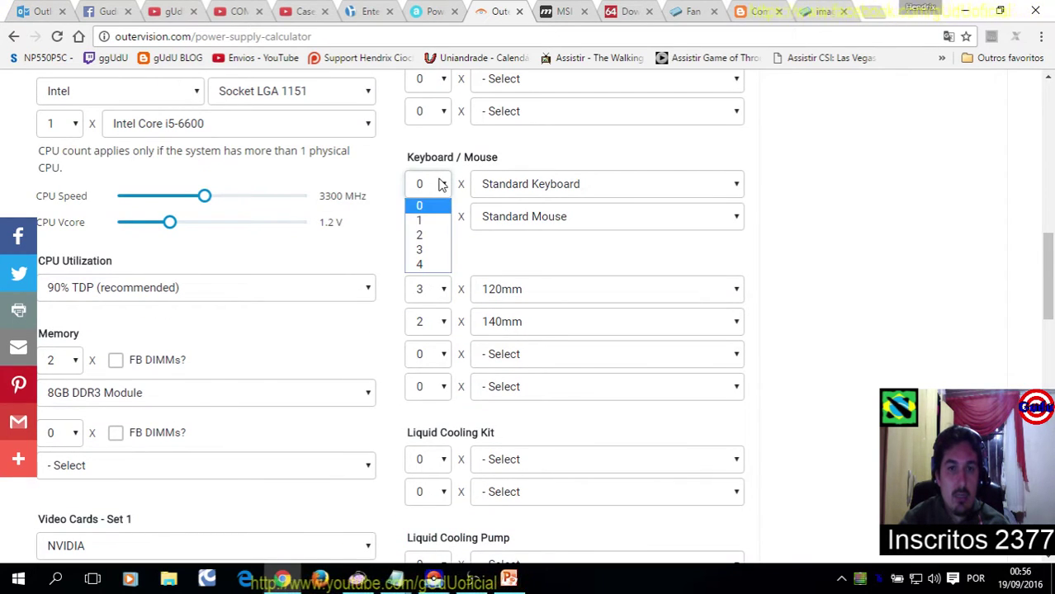
{"action": "left_click", "coordinate": [438, 221]}
{"action": "scroll", "coordinate": [496, 264], "scroll_direction": "down", "scroll_amount": 9}
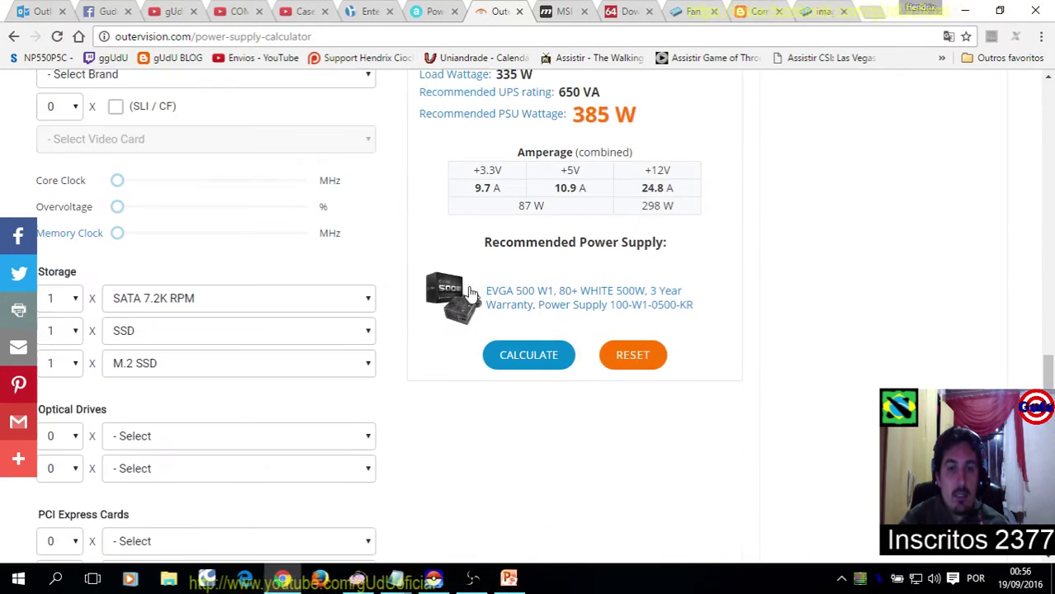
{"action": "left_click", "coordinate": [529, 285]}
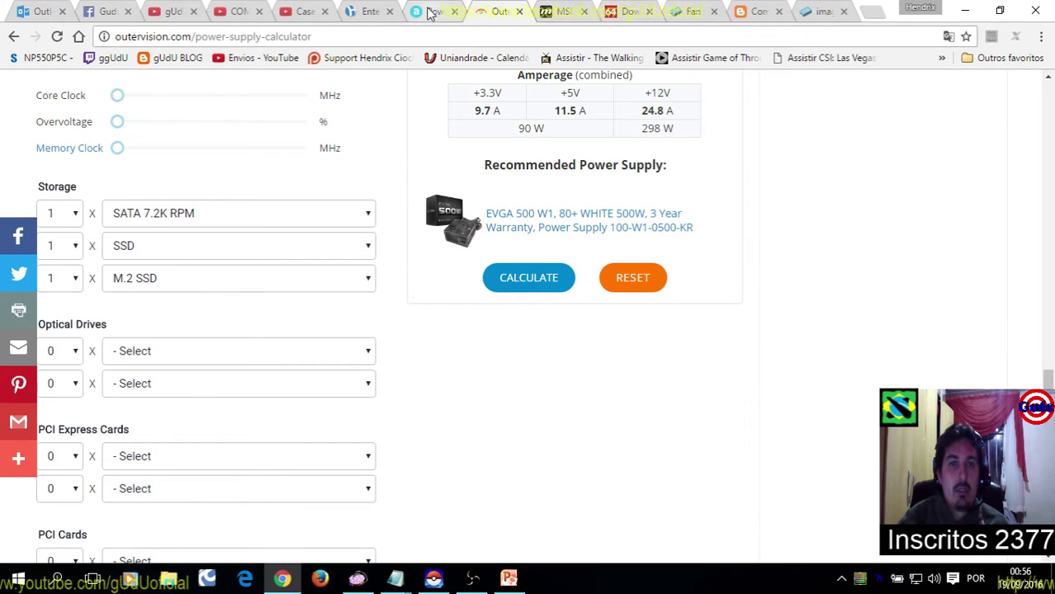
Consult the power supply voltage tolerance table on the about tech page
{"action": "left_click", "coordinate": [429, 14]}
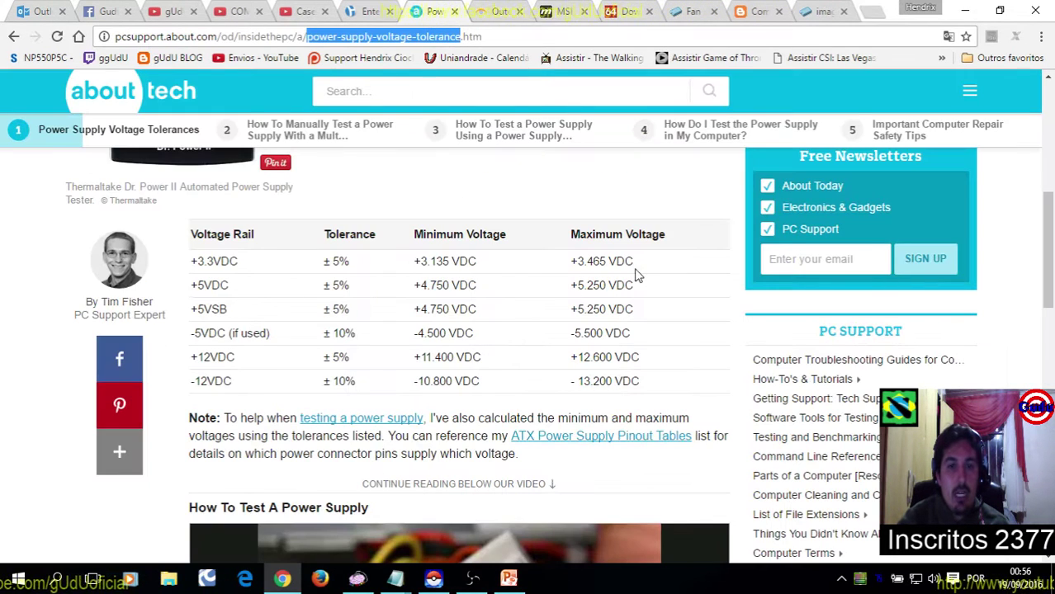
{"action": "left_click", "coordinate": [477, 581]}
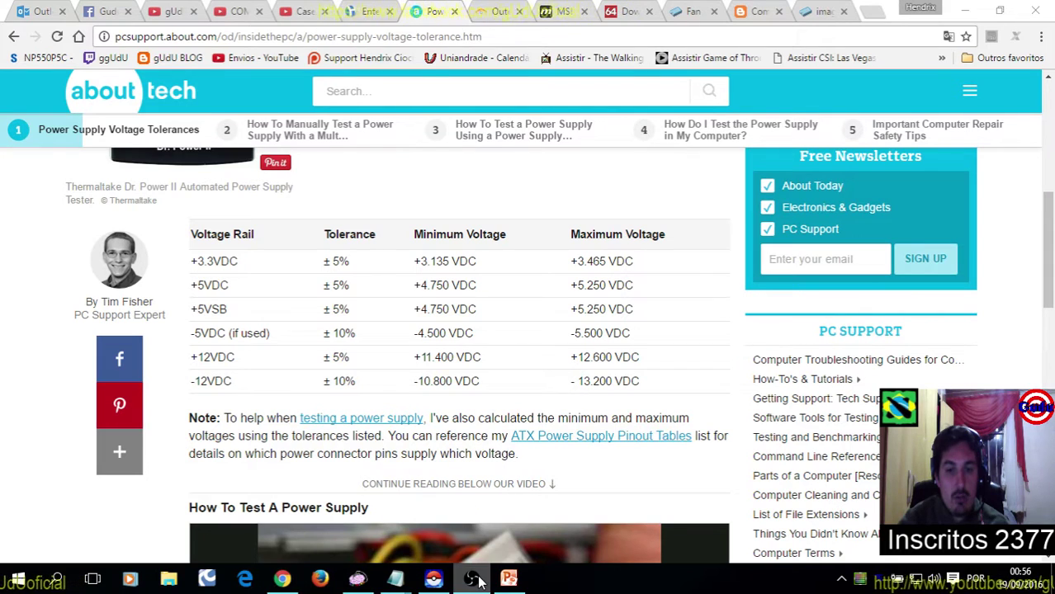
{"action": "left_click", "coordinate": [727, 306]}
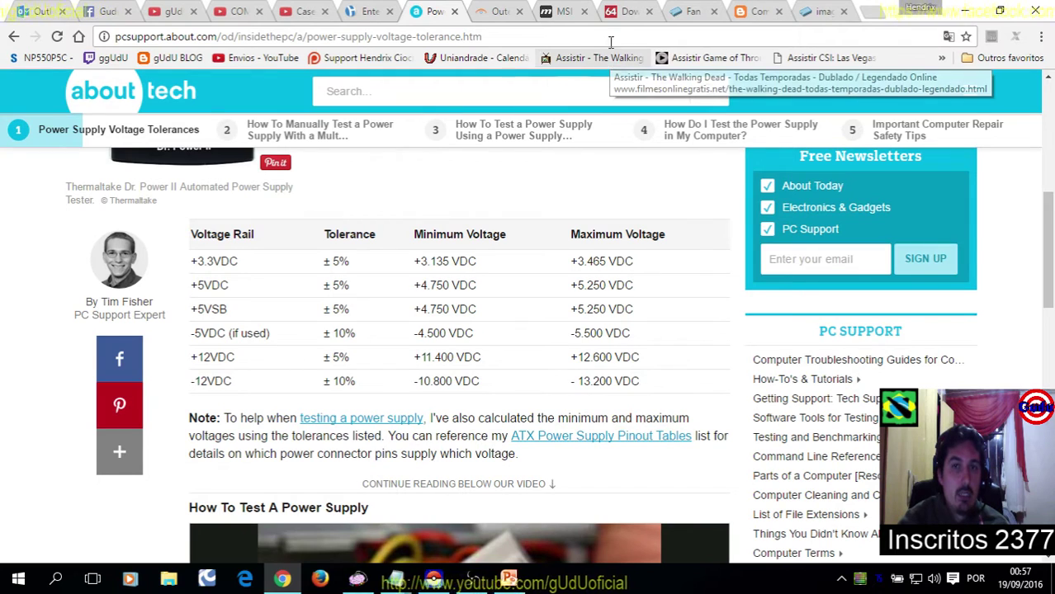
Review the AIDA64 Extreme download page, including its web address and the list of download locations
{"action": "left_click", "coordinate": [617, 12]}
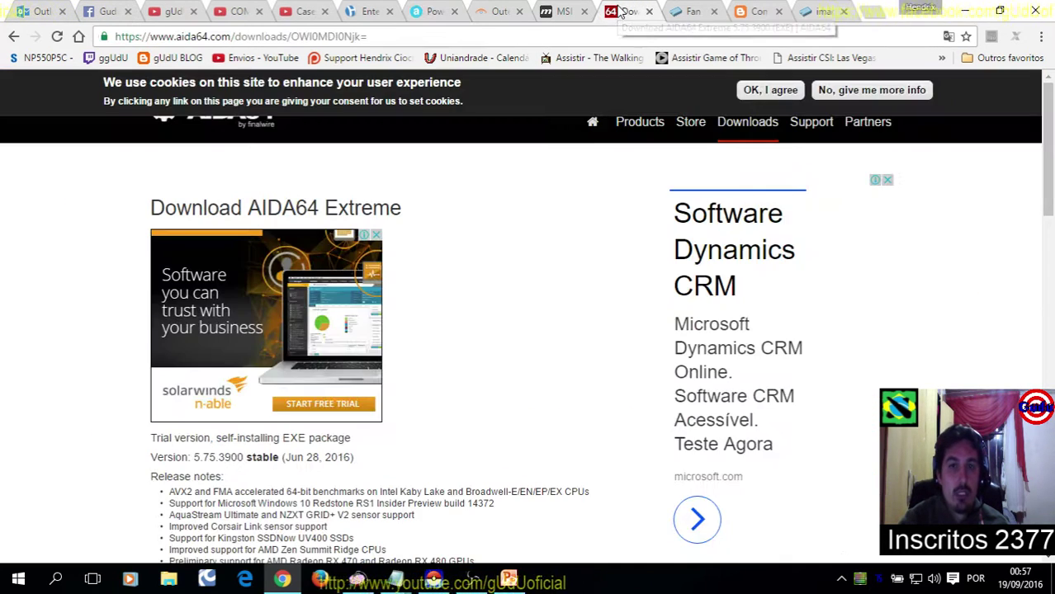
{"action": "scroll", "coordinate": [578, 262], "scroll_direction": "down", "scroll_amount": 4}
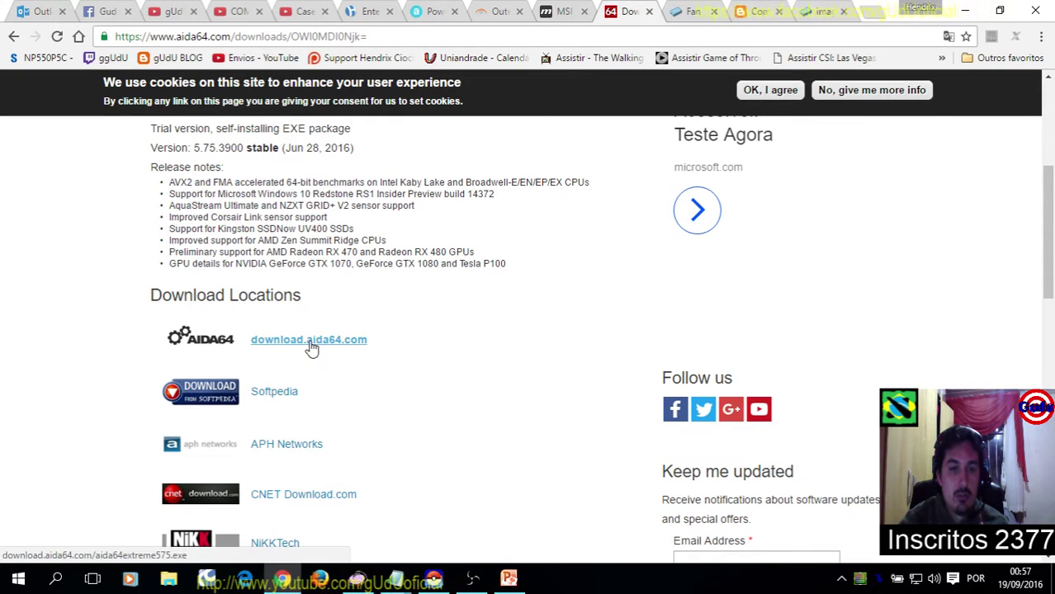
{"action": "left_click", "coordinate": [419, 36]}
{"action": "scroll", "coordinate": [525, 237], "scroll_direction": "up", "scroll_amount": 3}
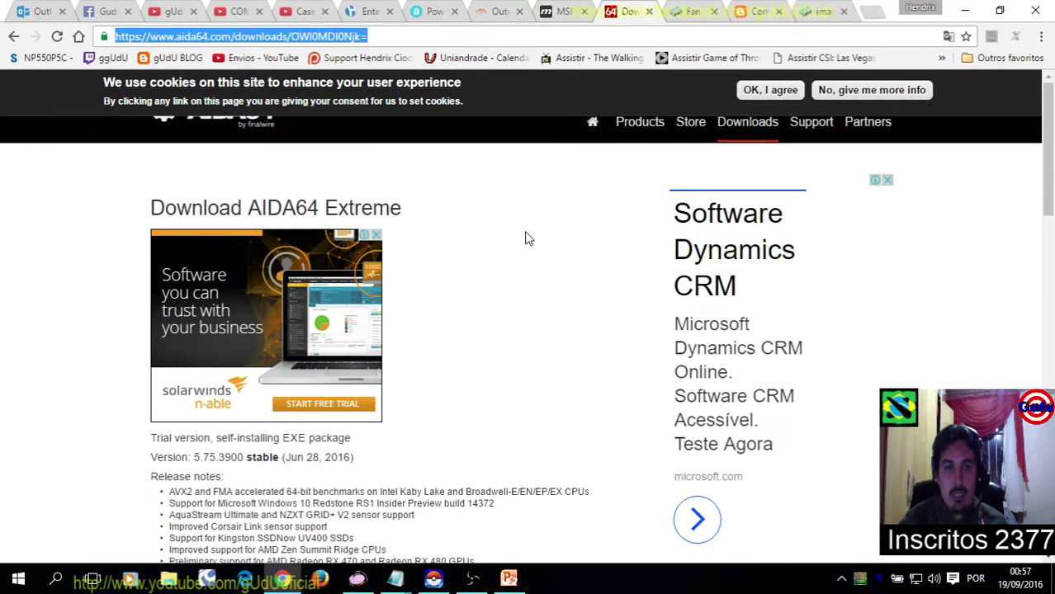
{"action": "scroll", "coordinate": [456, 228], "scroll_direction": "down", "scroll_amount": 5}
{"action": "scroll", "coordinate": [324, 239], "scroll_direction": "up", "scroll_amount": 1}
{"action": "scroll", "coordinate": [326, 213], "scroll_direction": "up", "scroll_amount": 1}
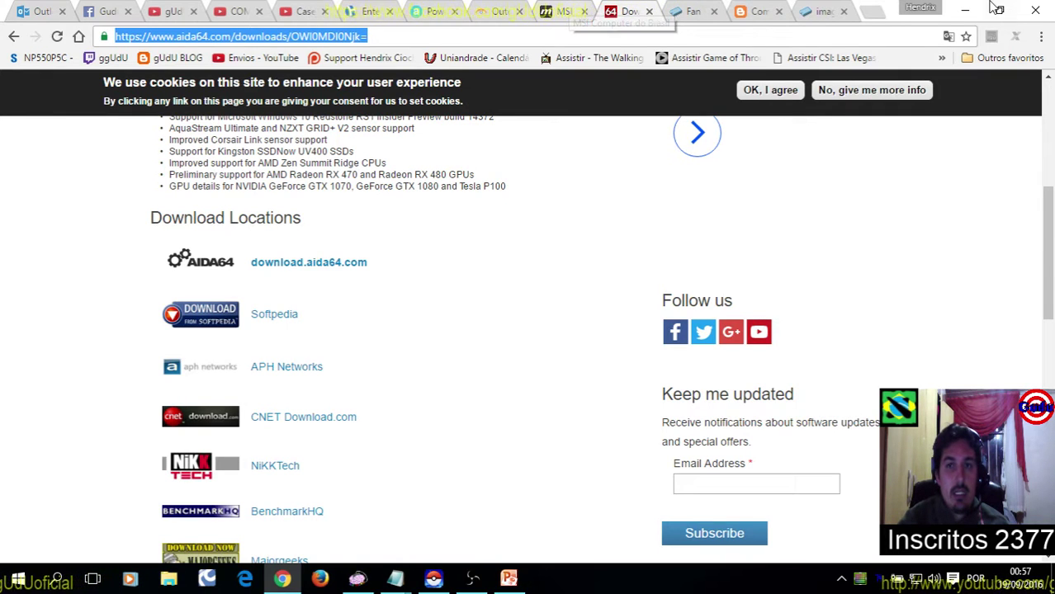
Launch AIDA64 Extreme from the desktop, allow it to make changes, and display the computer's sensor readings
{"action": "key", "text": "super+d"}
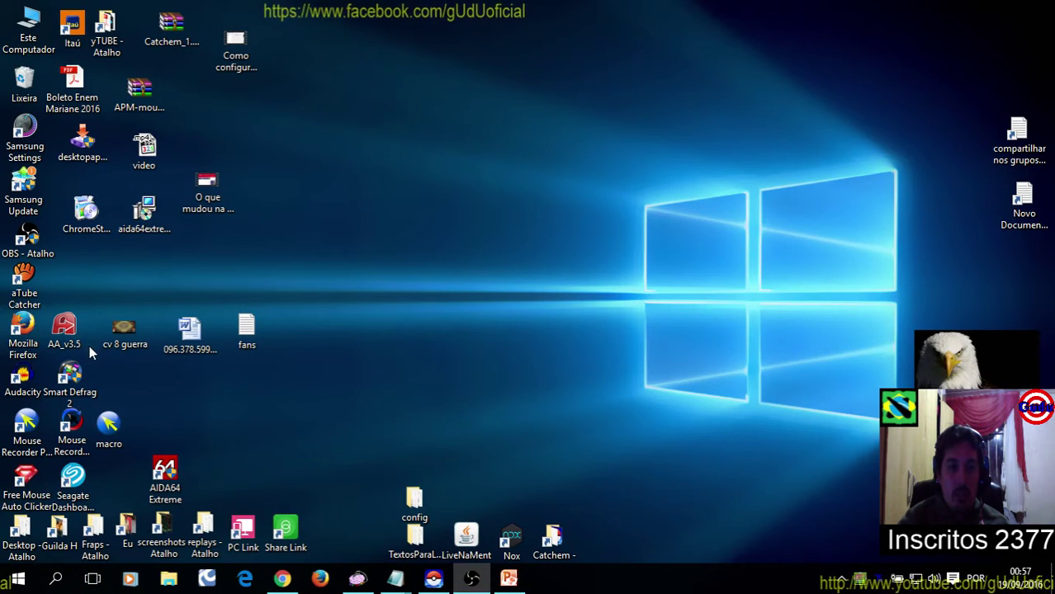
{"action": "double_click", "coordinate": [164, 475]}
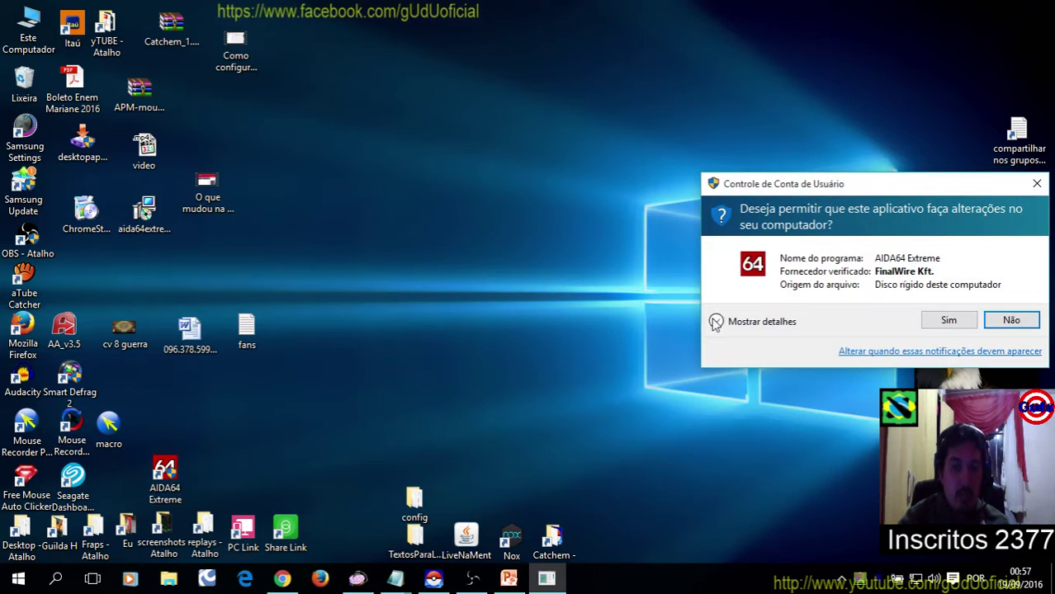
{"action": "left_click", "coordinate": [949, 322]}
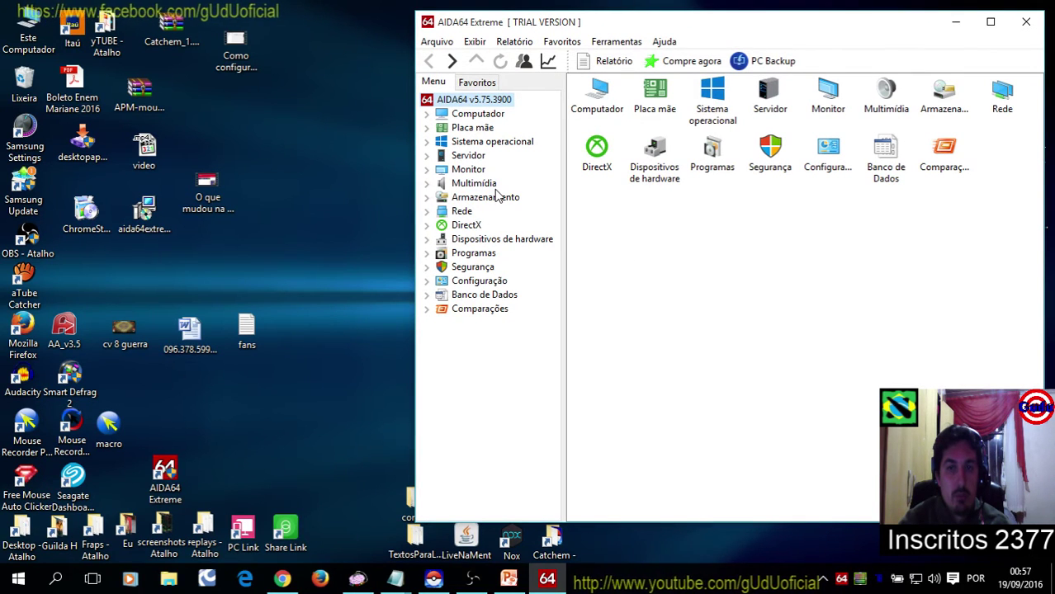
{"action": "left_click", "coordinate": [428, 115]}
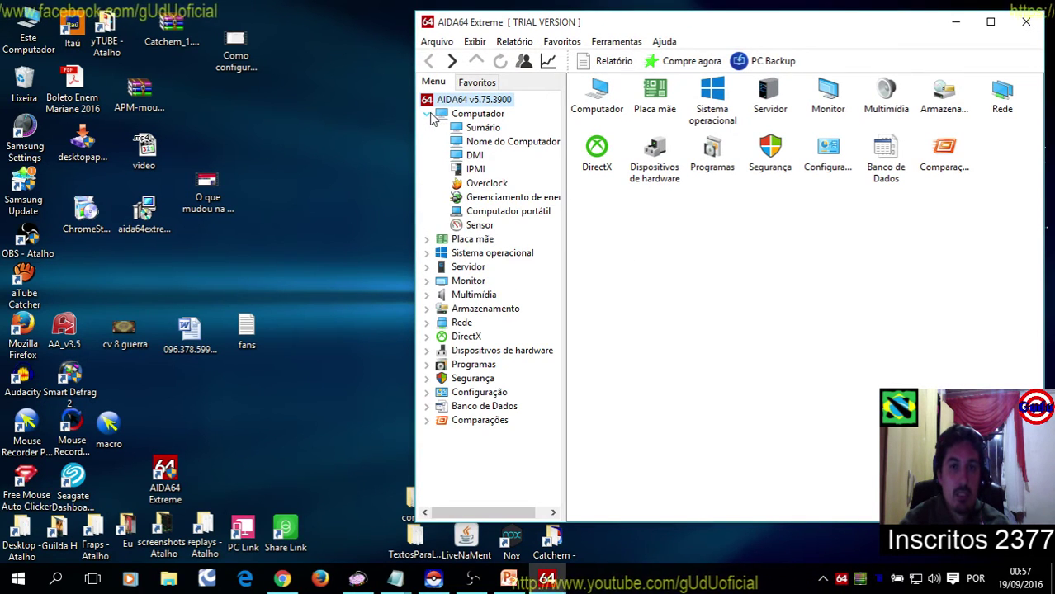
{"action": "left_click", "coordinate": [480, 225]}
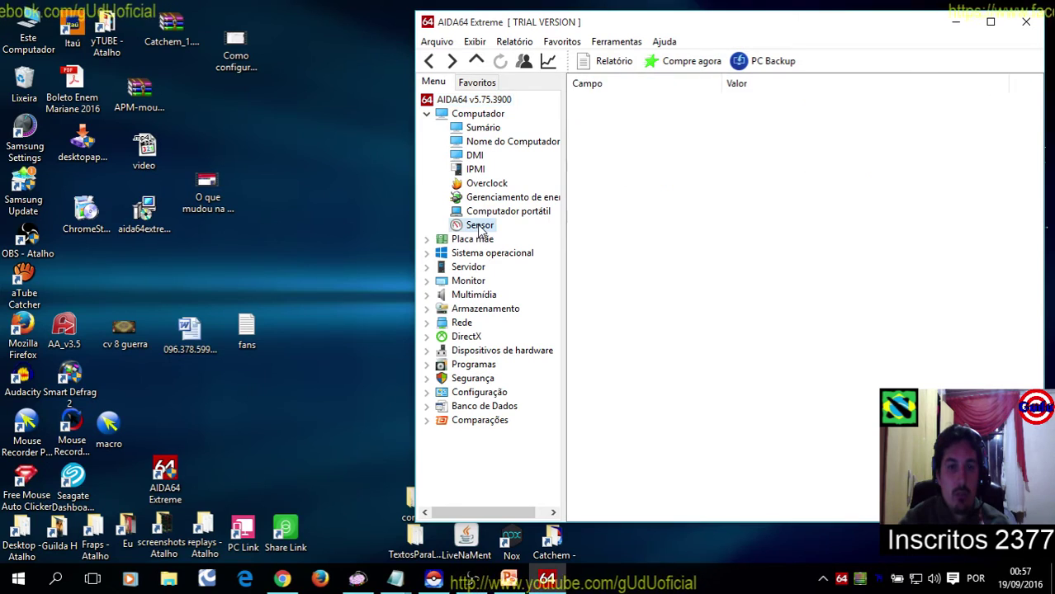
{"action": "left_click_drag", "start_coordinate": [734, 33], "coordinate": [608, 36]}
{"action": "scroll", "coordinate": [546, 252], "scroll_direction": "down", "scroll_amount": 1}
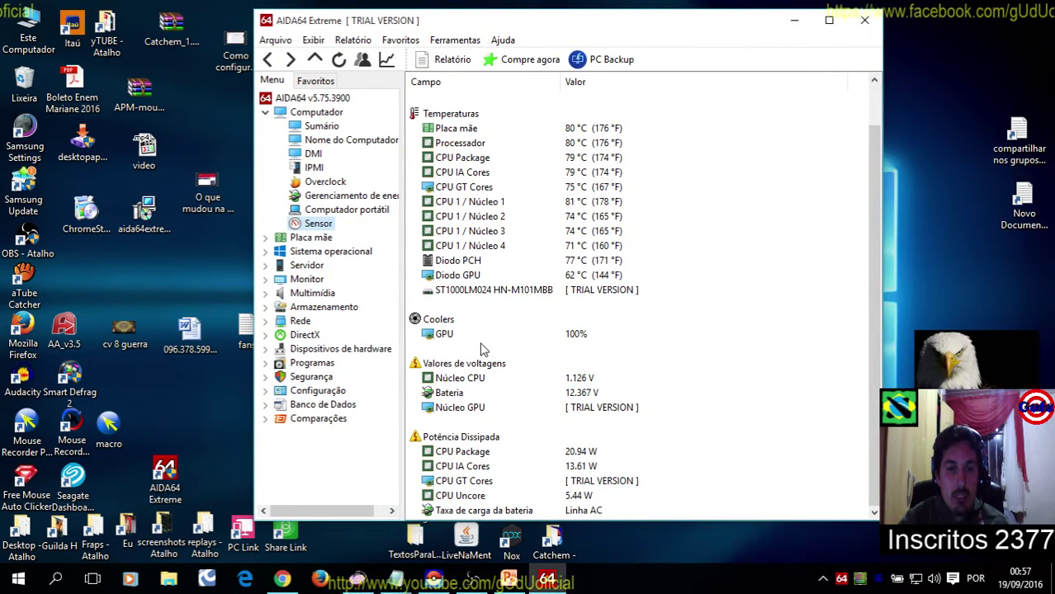
Return to the voltage tolerance page in Chrome and place the AIDA64 window beside its table for comparison
{"action": "left_click", "coordinate": [282, 580]}
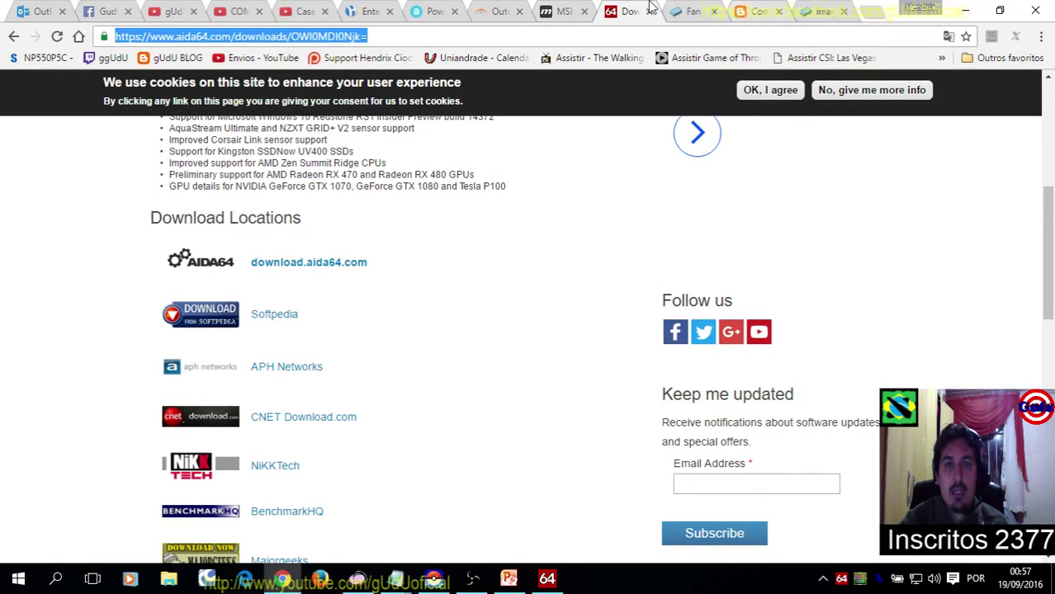
{"action": "left_click", "coordinate": [498, 11]}
{"action": "left_click", "coordinate": [435, 10]}
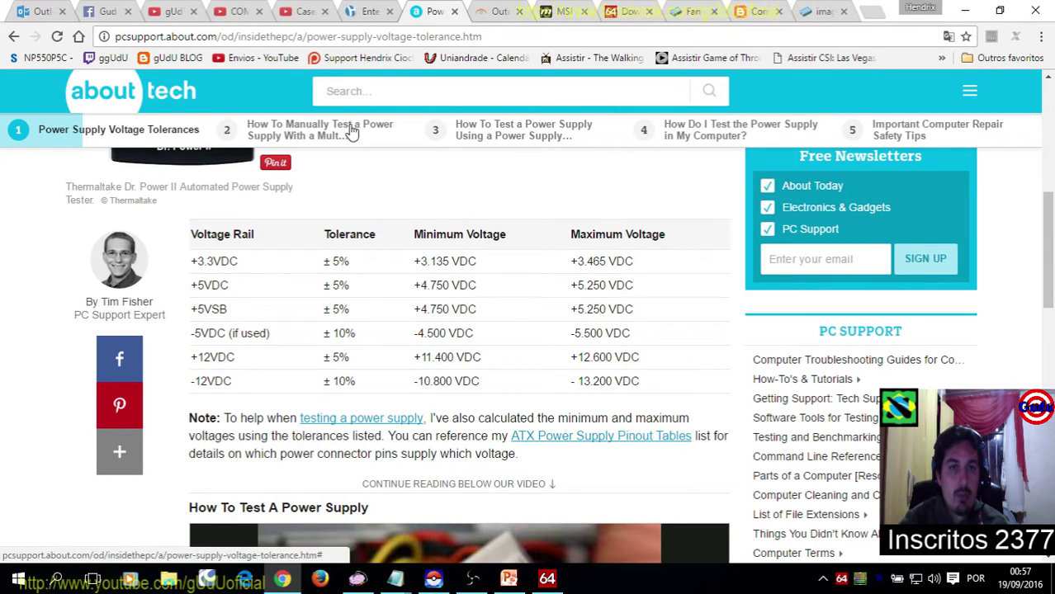
{"action": "left_click", "coordinate": [547, 579]}
{"action": "left_click_drag", "start_coordinate": [581, 7], "coordinate": [979, 13]}
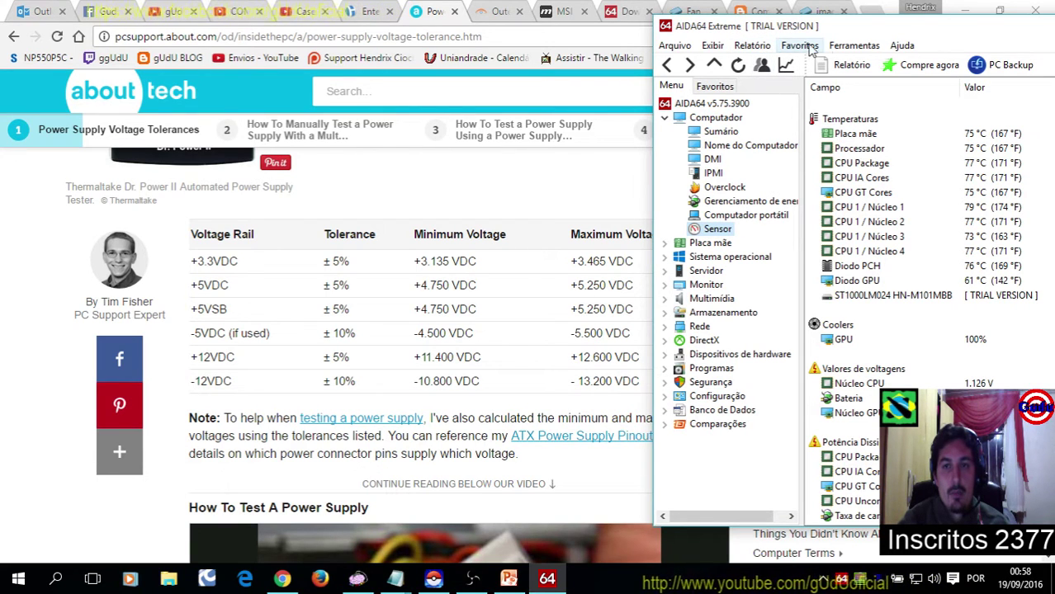
Start an AIDA64 system stability test with the default stress options and keep its window clear of the sensor readings
{"action": "left_click", "coordinate": [833, 47]}
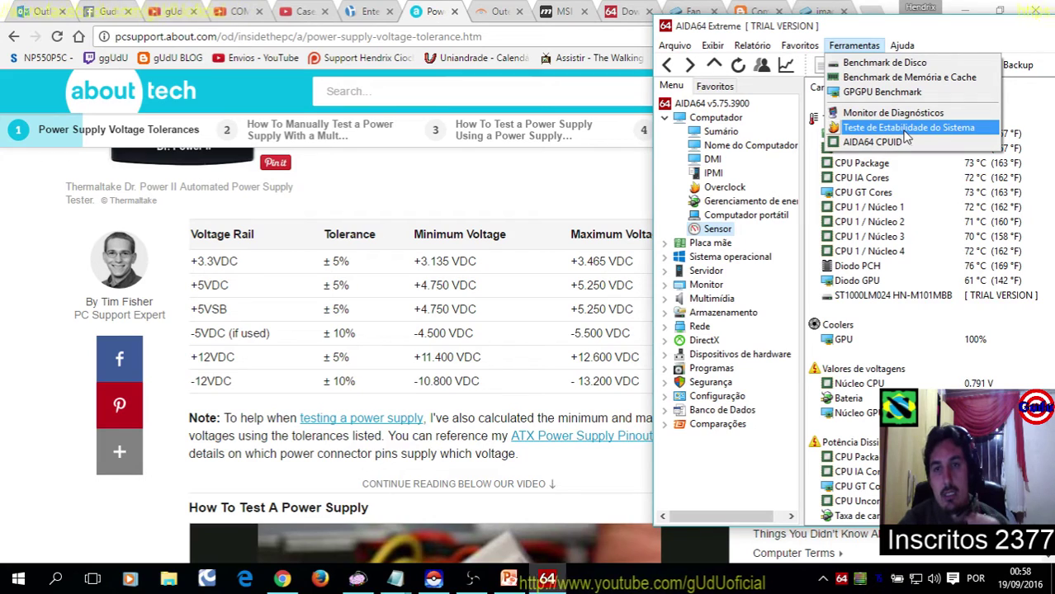
{"action": "left_click", "coordinate": [906, 136]}
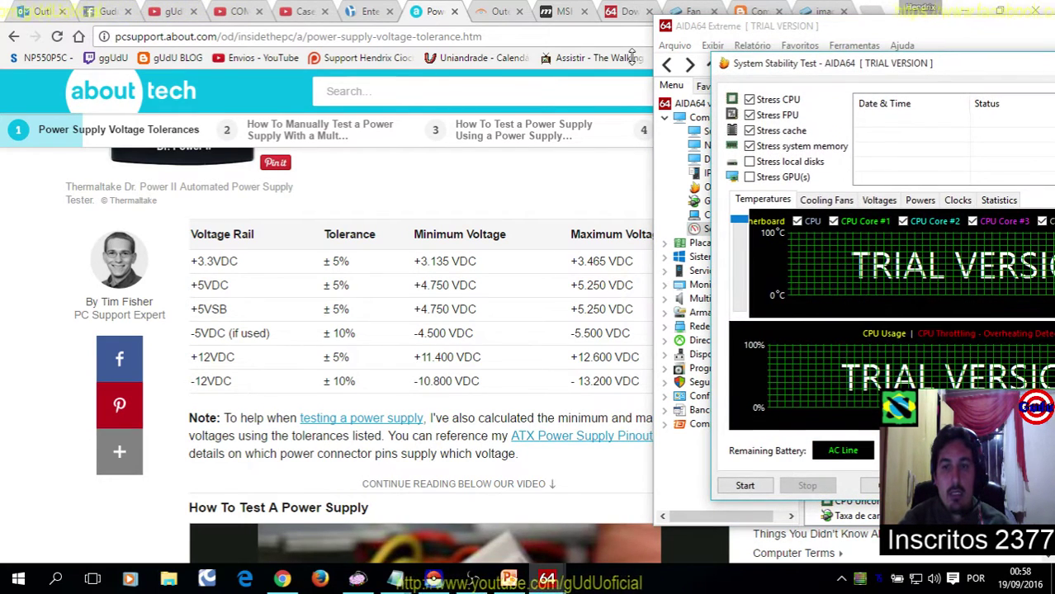
{"action": "left_click_drag", "start_coordinate": [915, 74], "coordinate": [369, 64]}
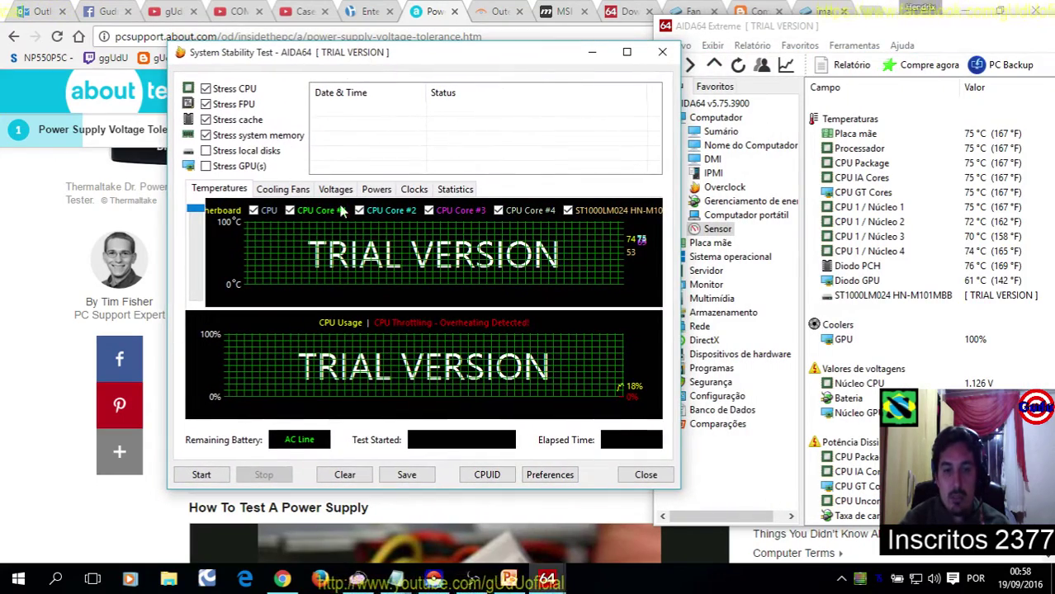
{"action": "left_click", "coordinate": [221, 475]}
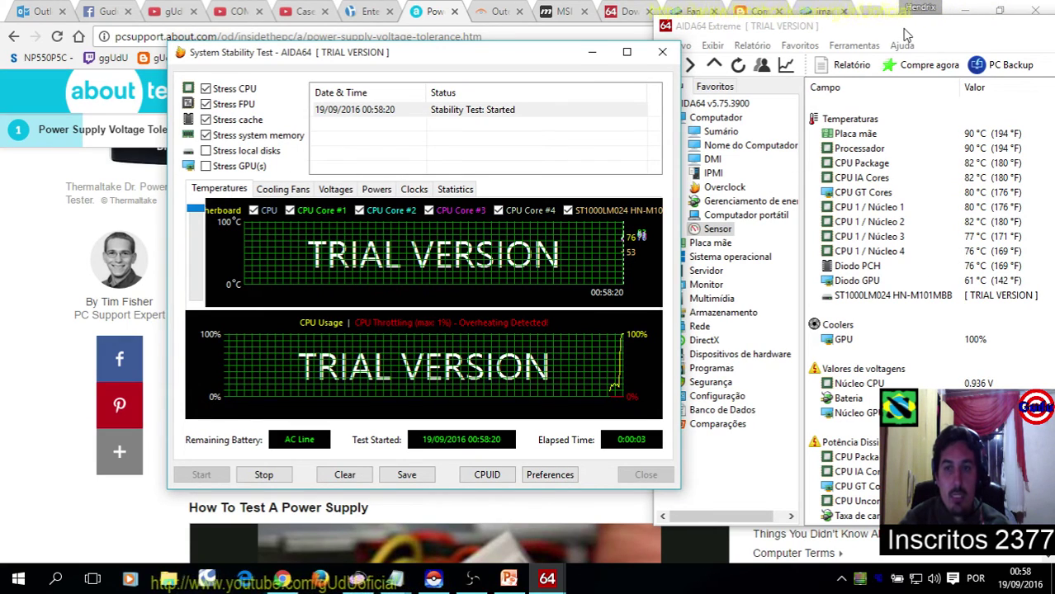
{"action": "left_click_drag", "start_coordinate": [458, 53], "coordinate": [312, 30]}
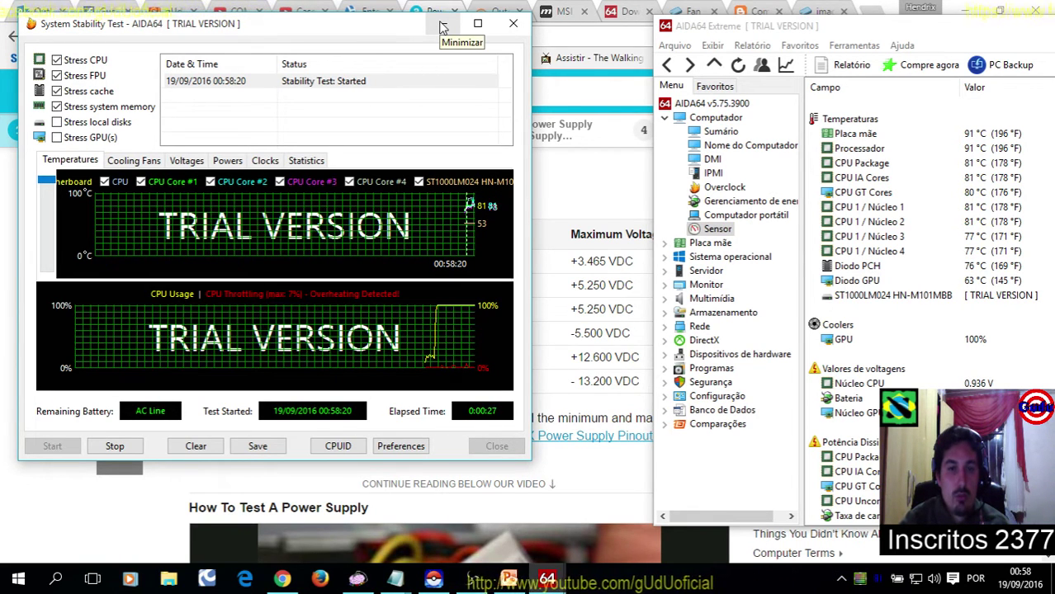
Minimize the running stability test and compare the CPU core voltage reading with the tolerance table
{"action": "left_click", "coordinate": [442, 25]}
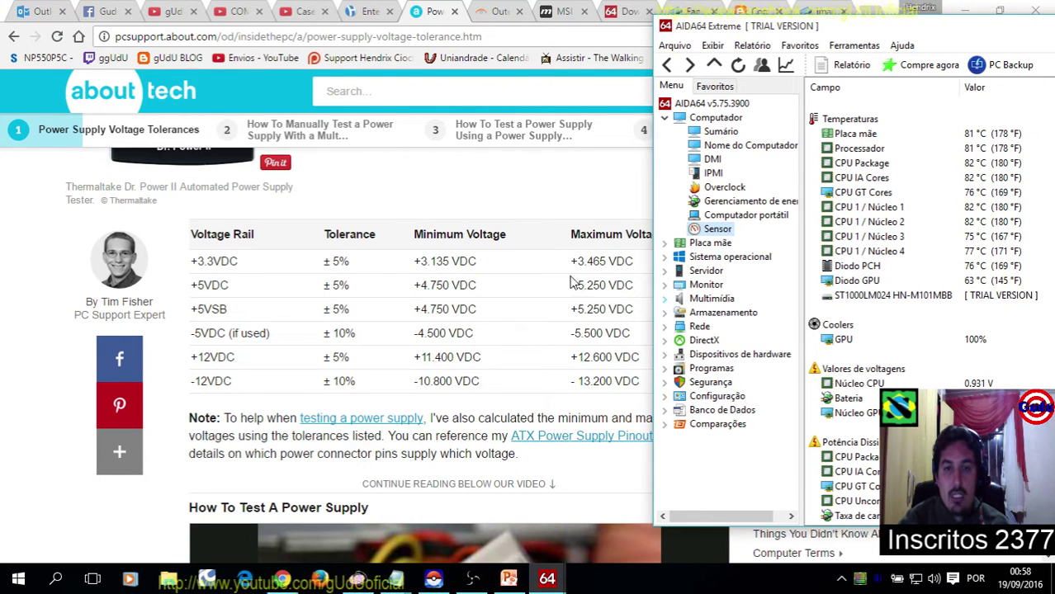
{"action": "left_click", "coordinate": [986, 384]}
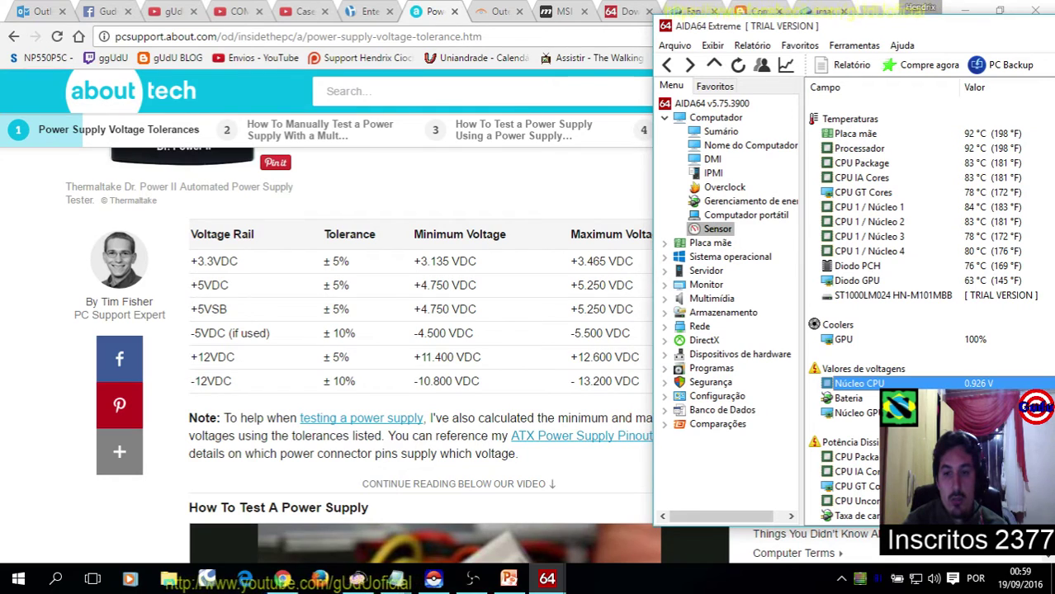
Restore and stop the stability test, then close both its window and AIDA64 Extreme
{"action": "mouse_move", "coordinate": [562, 578]}
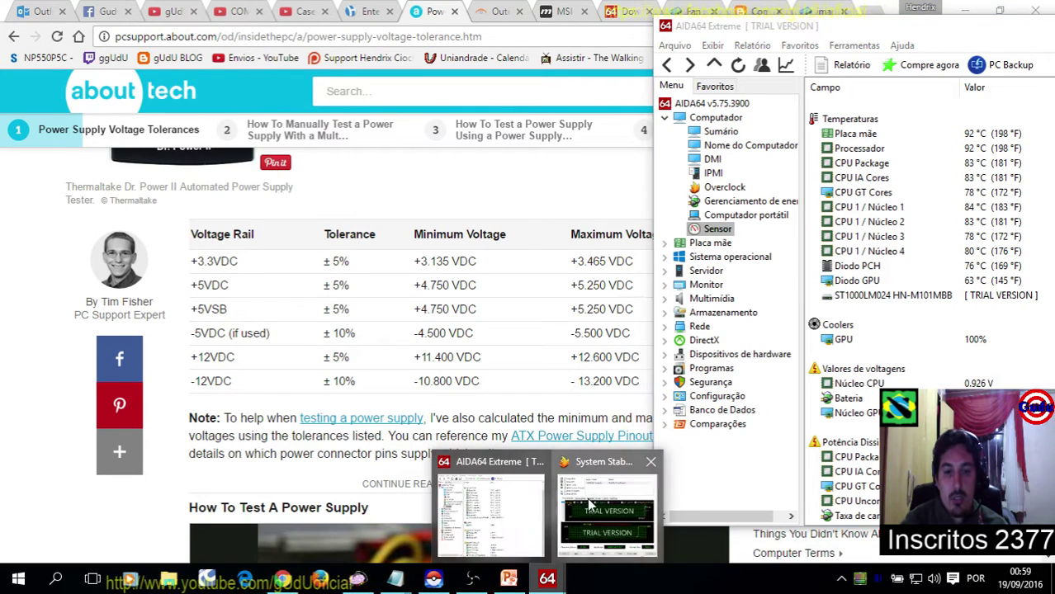
{"action": "left_click", "coordinate": [589, 520]}
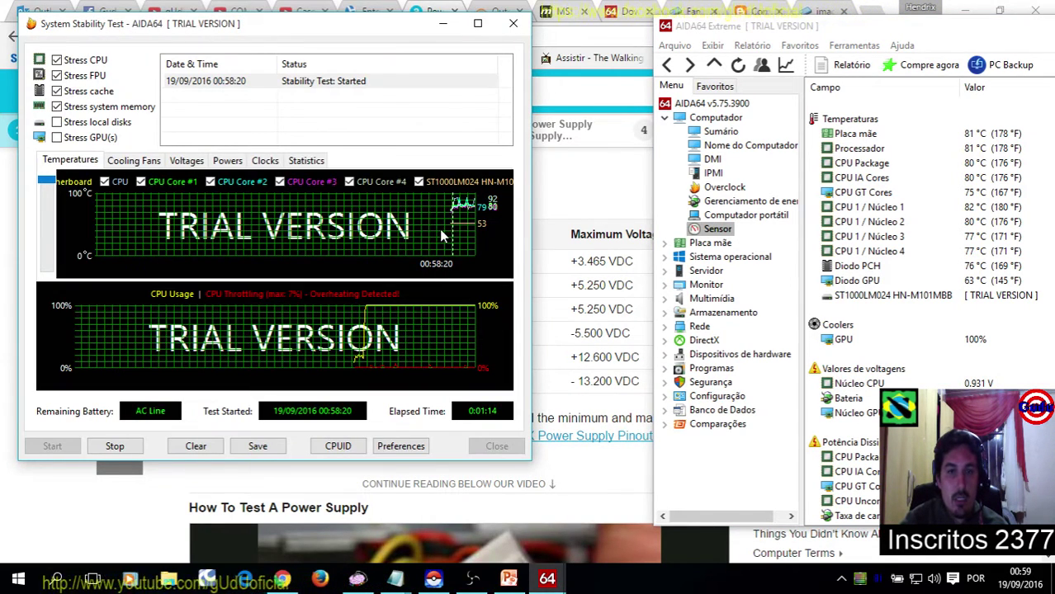
{"action": "left_click", "coordinate": [120, 448]}
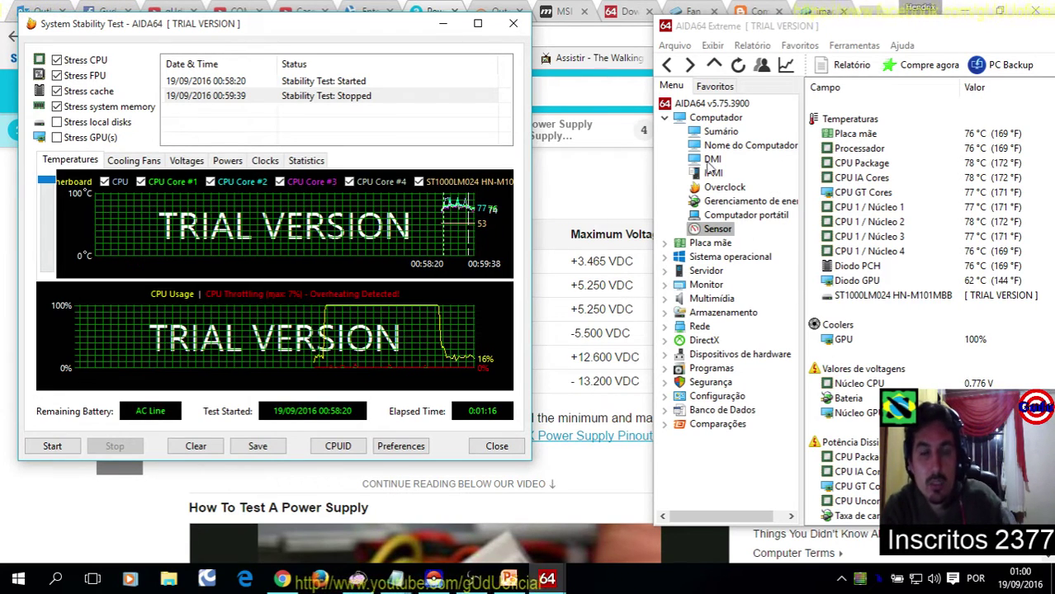
{"action": "left_click", "coordinate": [514, 23]}
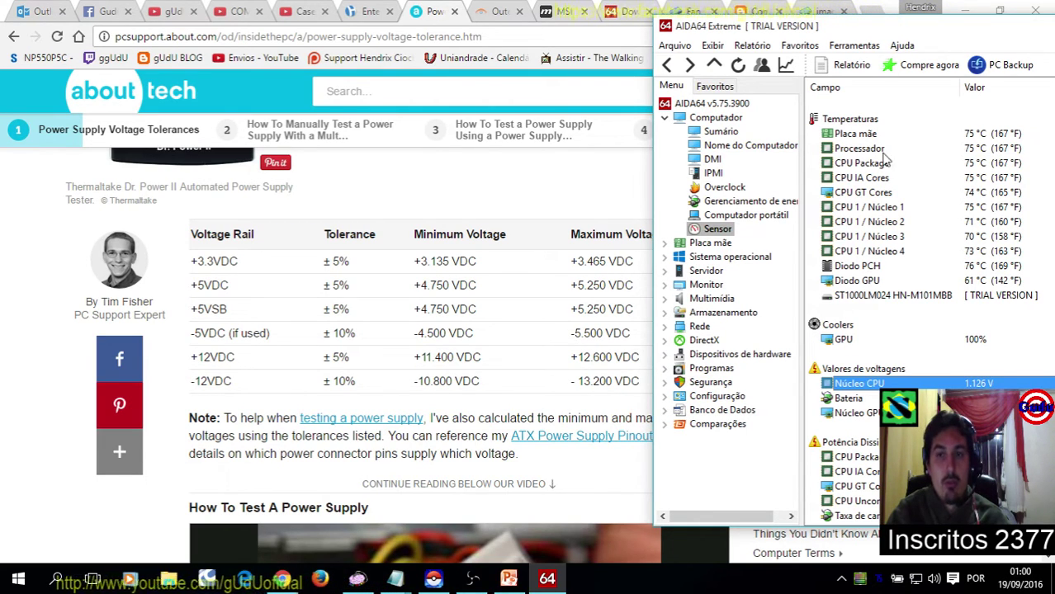
{"action": "left_click_drag", "start_coordinate": [944, 29], "coordinate": [612, 40]}
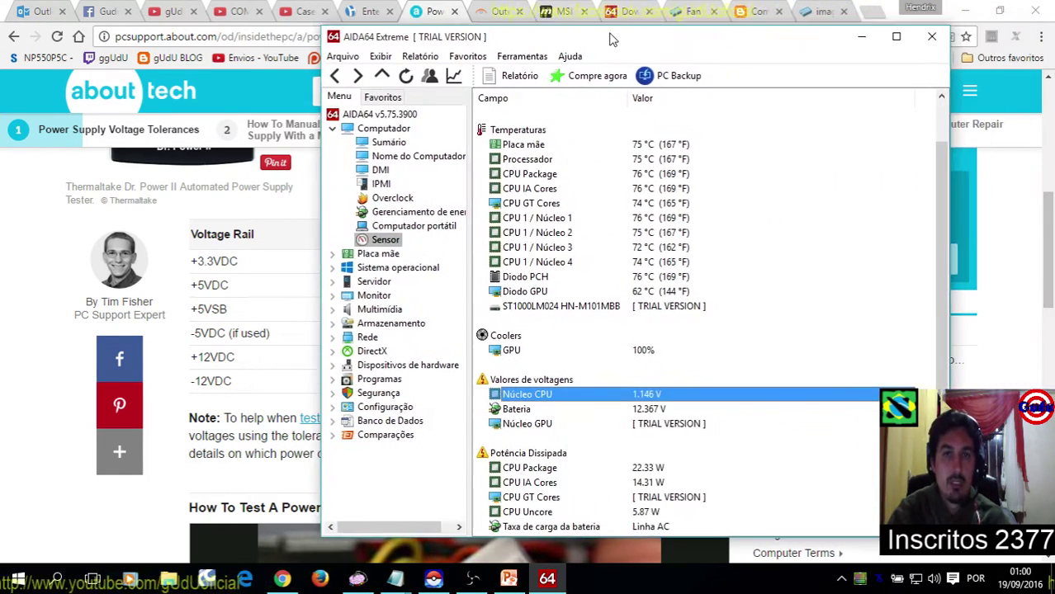
{"action": "left_click", "coordinate": [932, 36]}
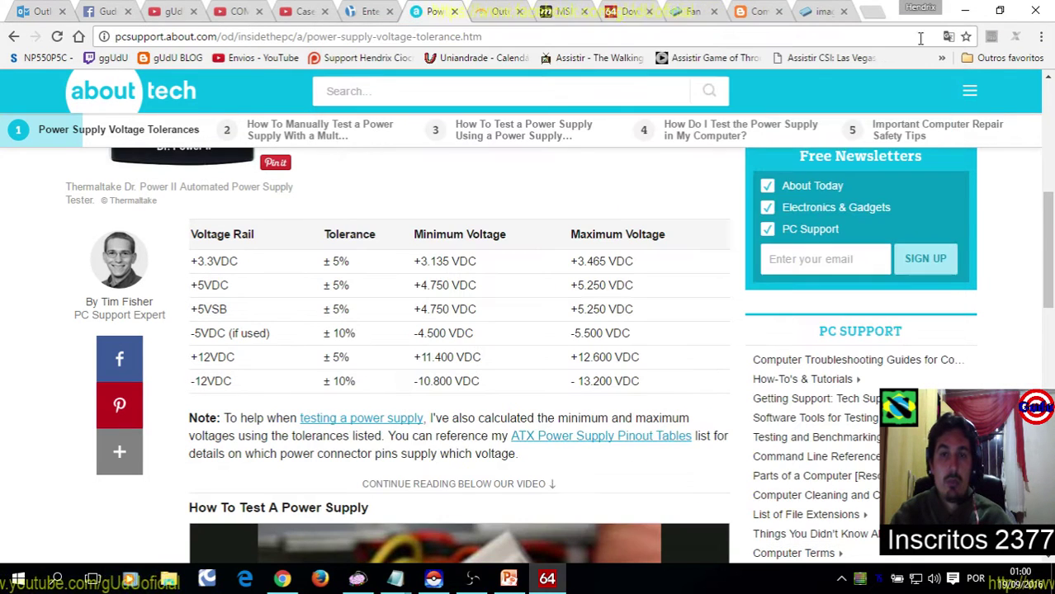